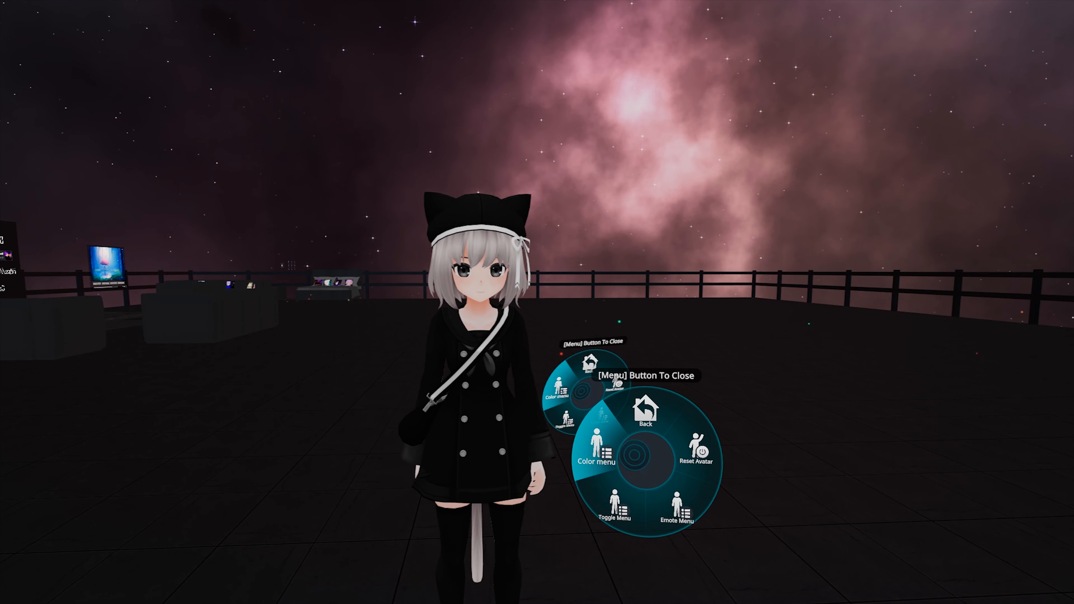
# Try the avatar's Color menu in VRChat by enabling Toggle Hue and turning the Hue Shift dial to about 29%
pyautogui.click(635, 457)
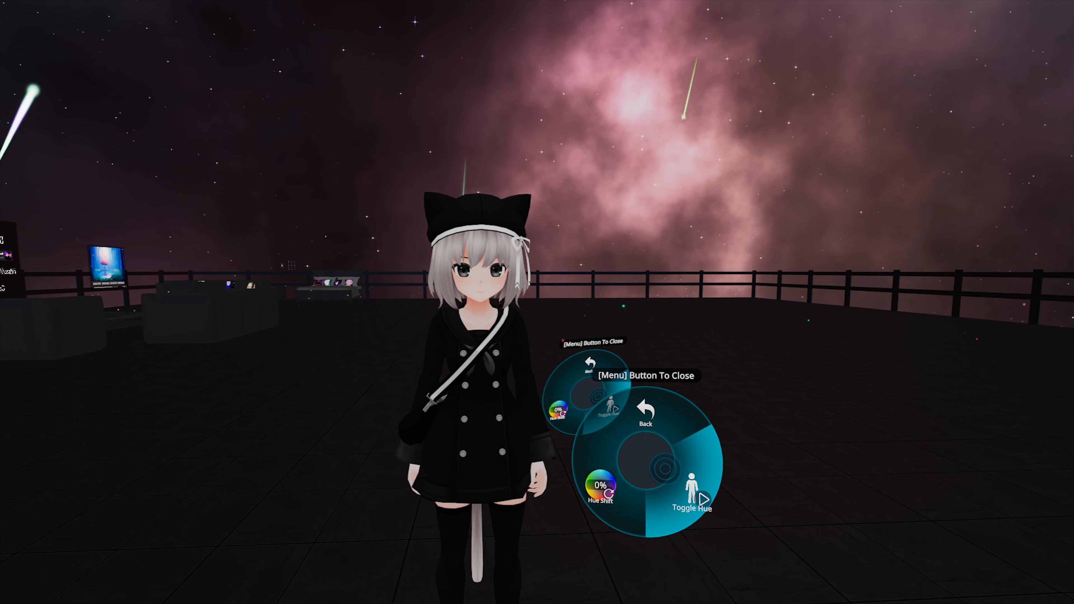
pyautogui.click(676, 482)
pyautogui.click(601, 486)
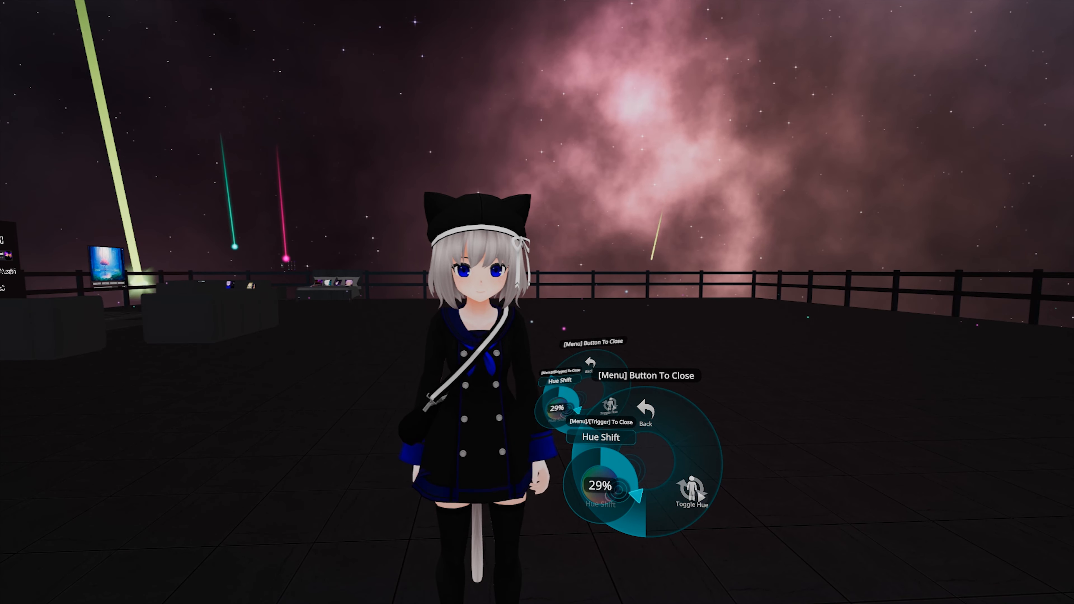
pyautogui.click(586, 478)
pyautogui.press('Menu')
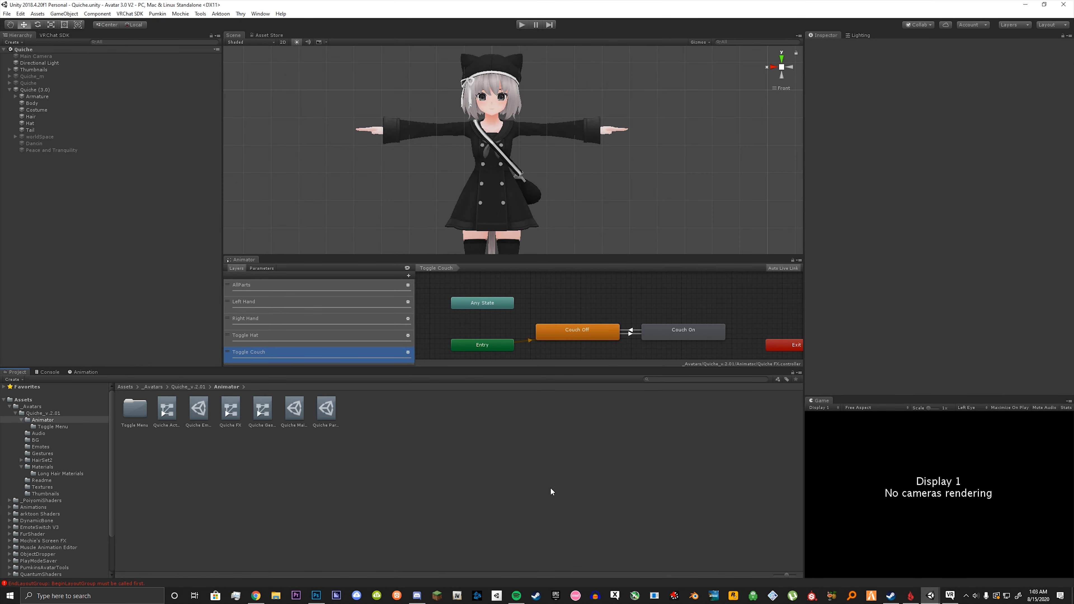
# In Unity, create a folder named "Color menu" inside the avatar's Animator folder and open it
pyautogui.rightClick(392, 448)
pyautogui.moveTo(446, 240)
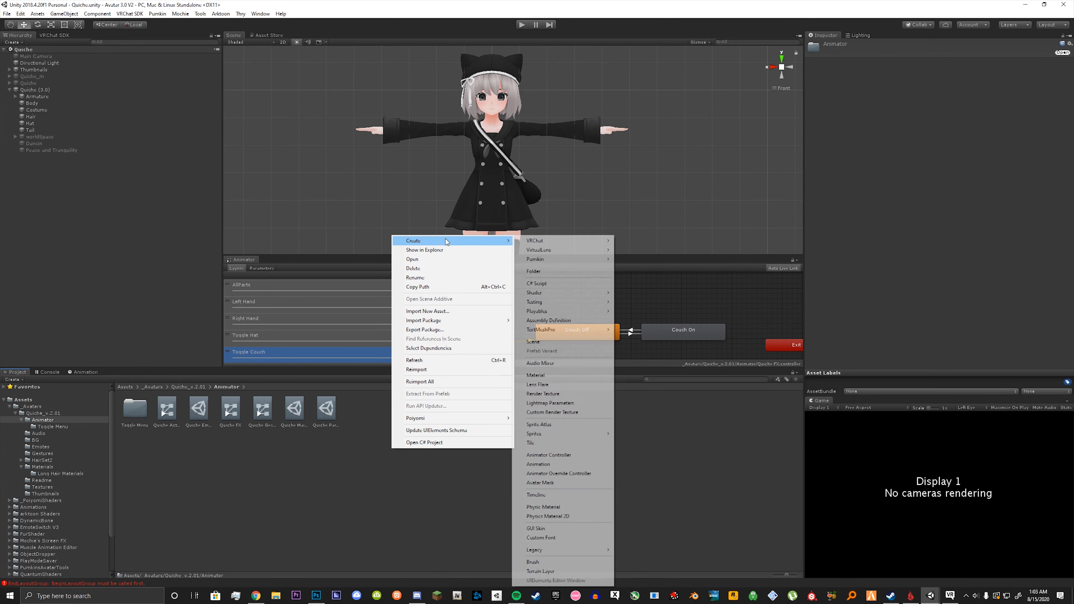
pyautogui.click(545, 272)
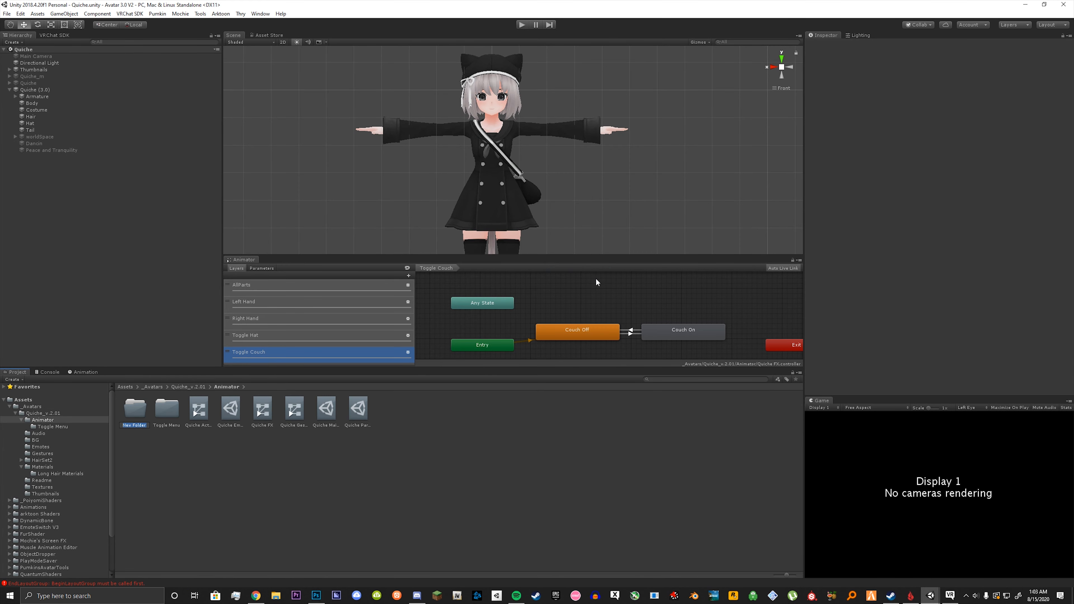
pyautogui.write('Color menu')
pyautogui.press('Return')
pyautogui.press('Return')
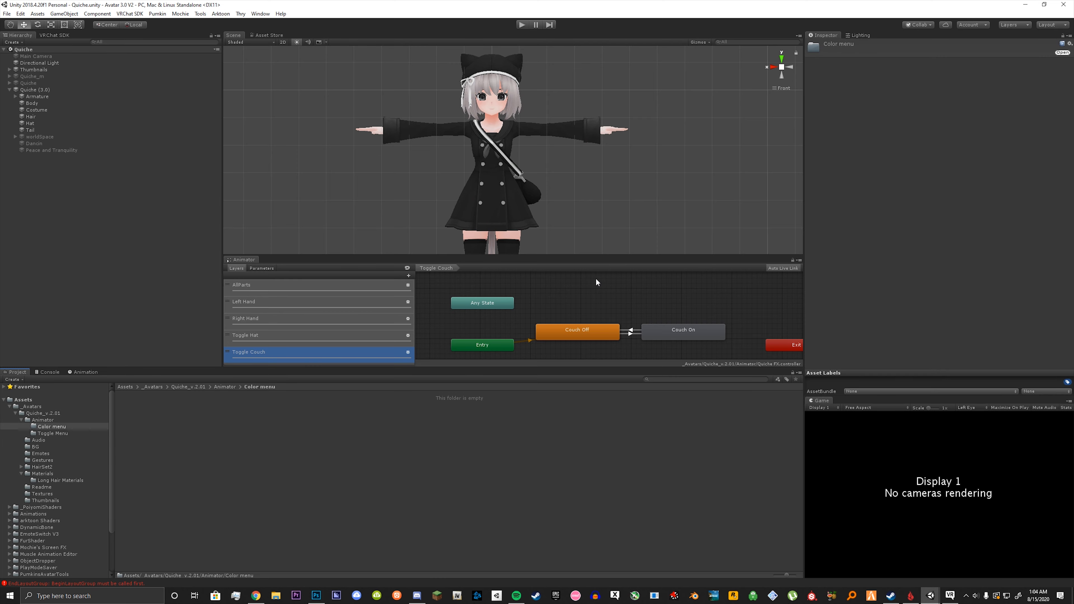
# Create a VRChat expressions menu asset named "Color Menu" in the Color menu folder
pyautogui.rightClick(280, 421)
pyautogui.moveTo(382, 214)
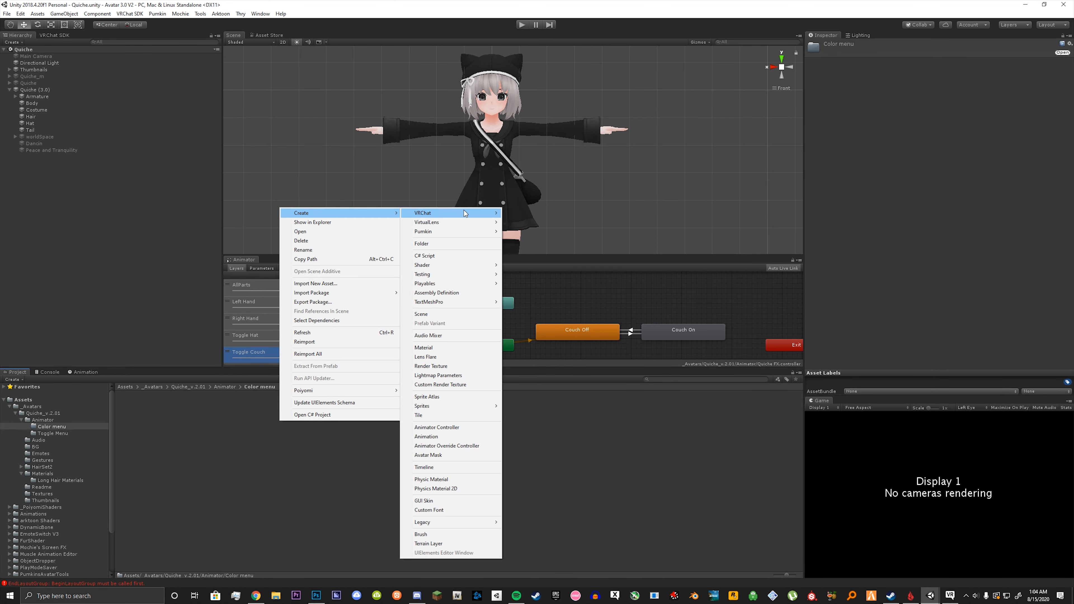
pyautogui.moveTo(465, 212)
pyautogui.moveTo(532, 213)
pyautogui.click(582, 221)
pyautogui.write('C')
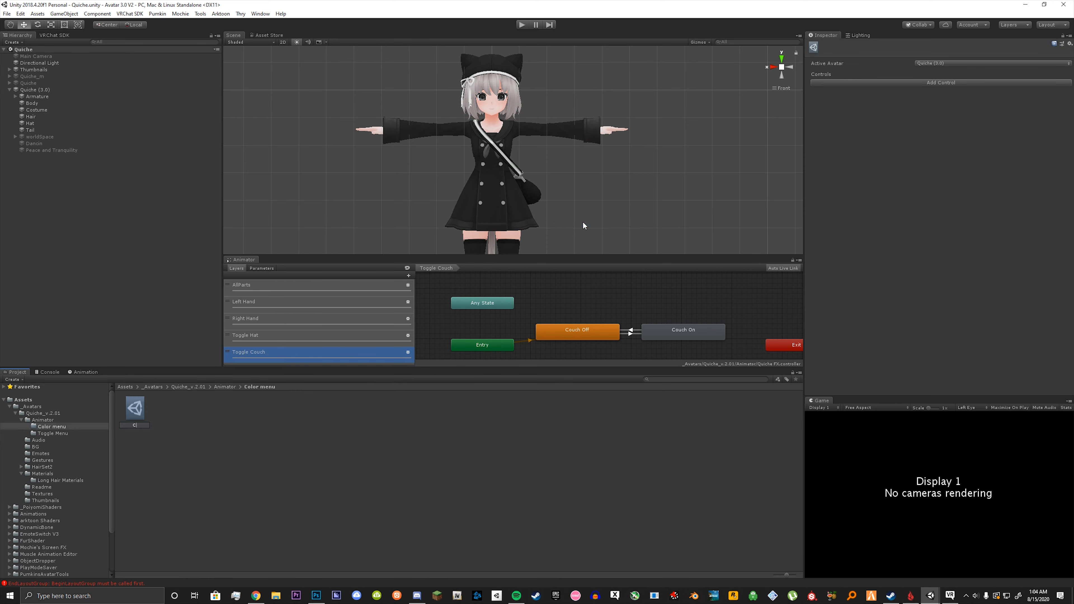
pyautogui.write('olor Menu')
pyautogui.press('Return')
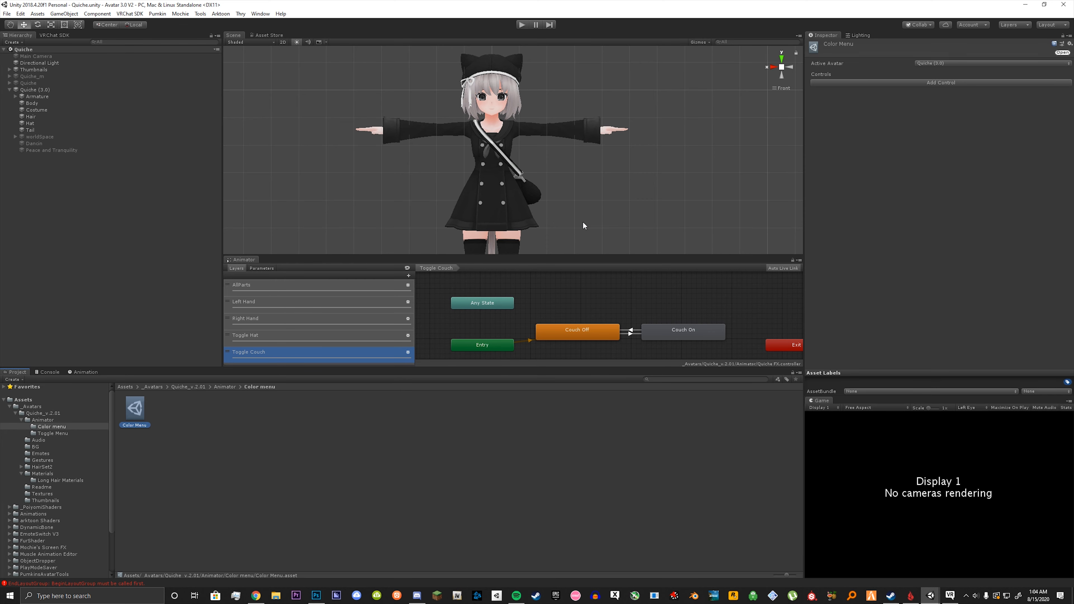
# Add a Sub Menu control named "Color menu" to the Quiche Main Menu asset and link it to the Color Menu asset
pyautogui.click(63, 420)
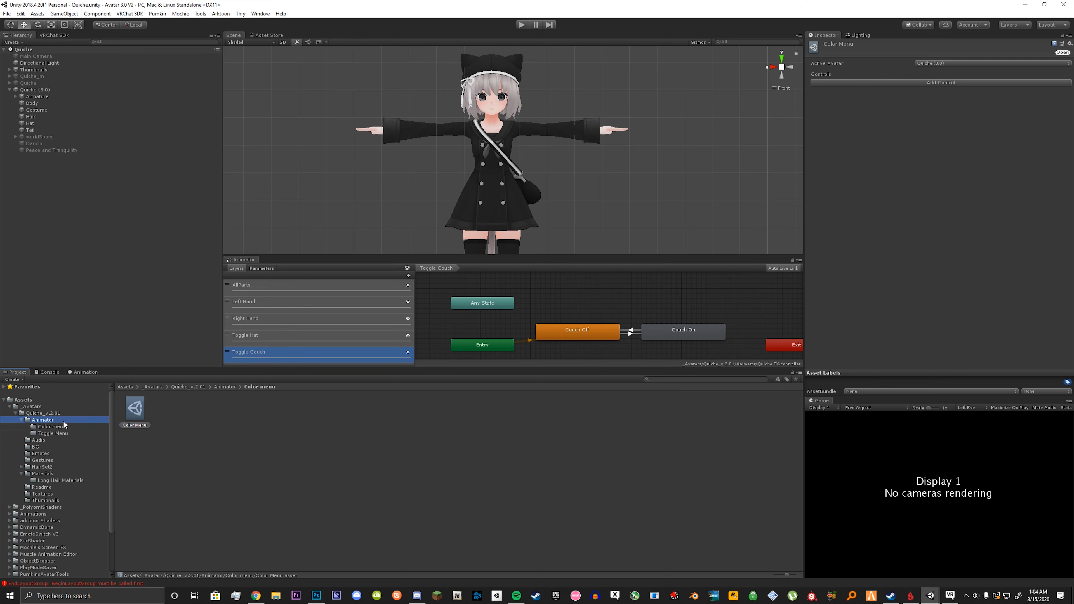
pyautogui.click(320, 412)
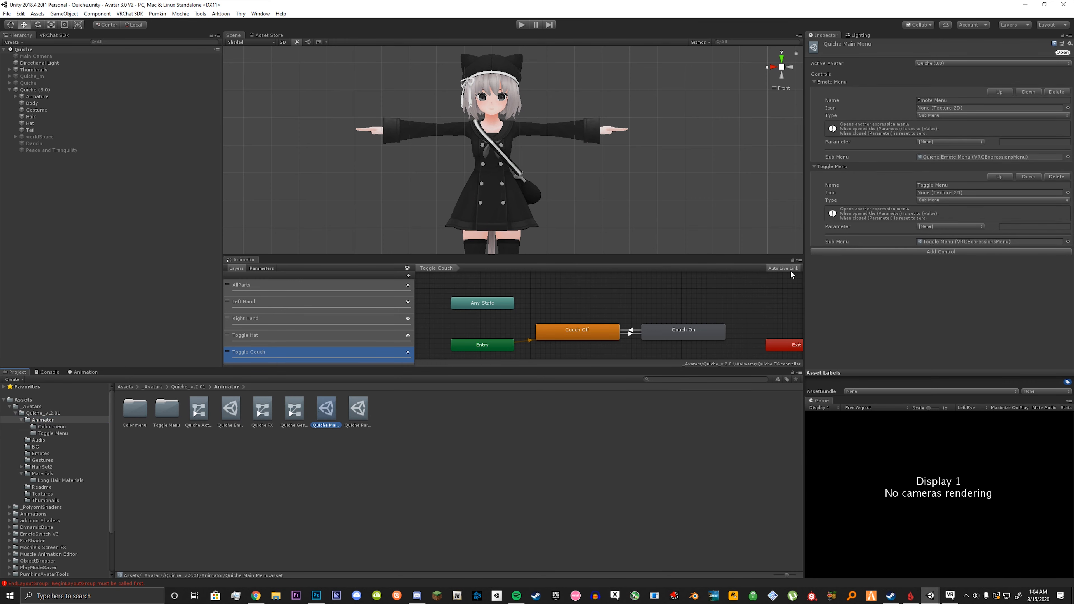
pyautogui.click(856, 254)
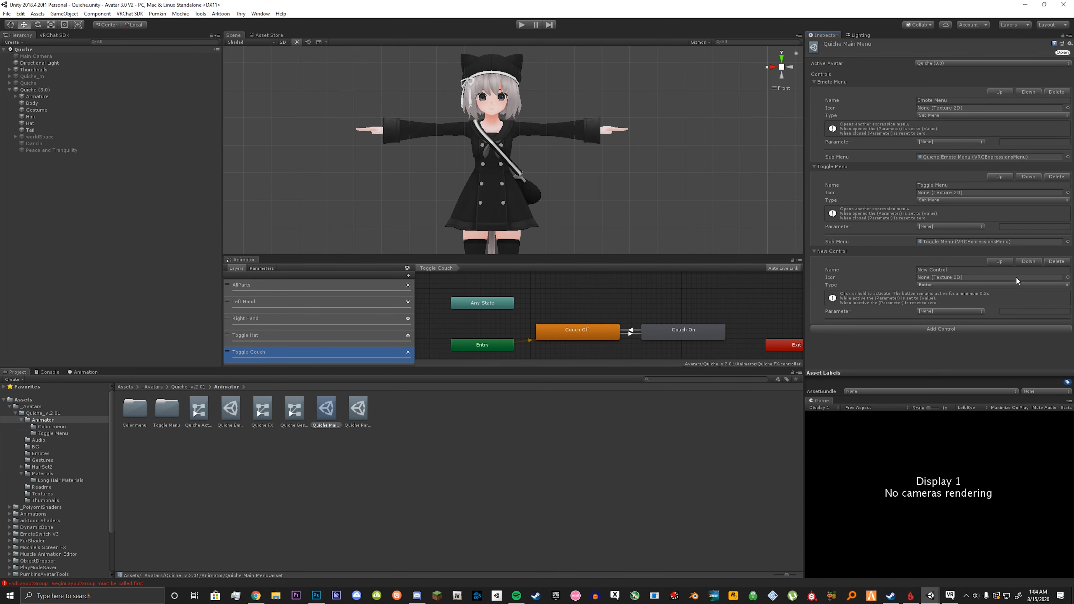
pyautogui.click(953, 270)
pyautogui.write('Color menu')
pyautogui.click(943, 284)
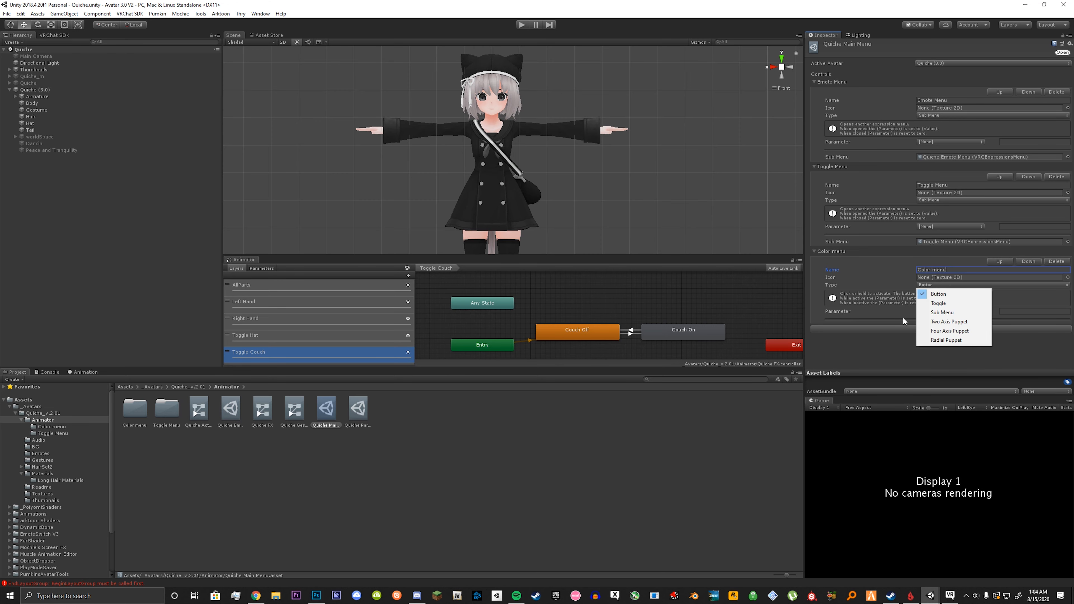
pyautogui.click(946, 313)
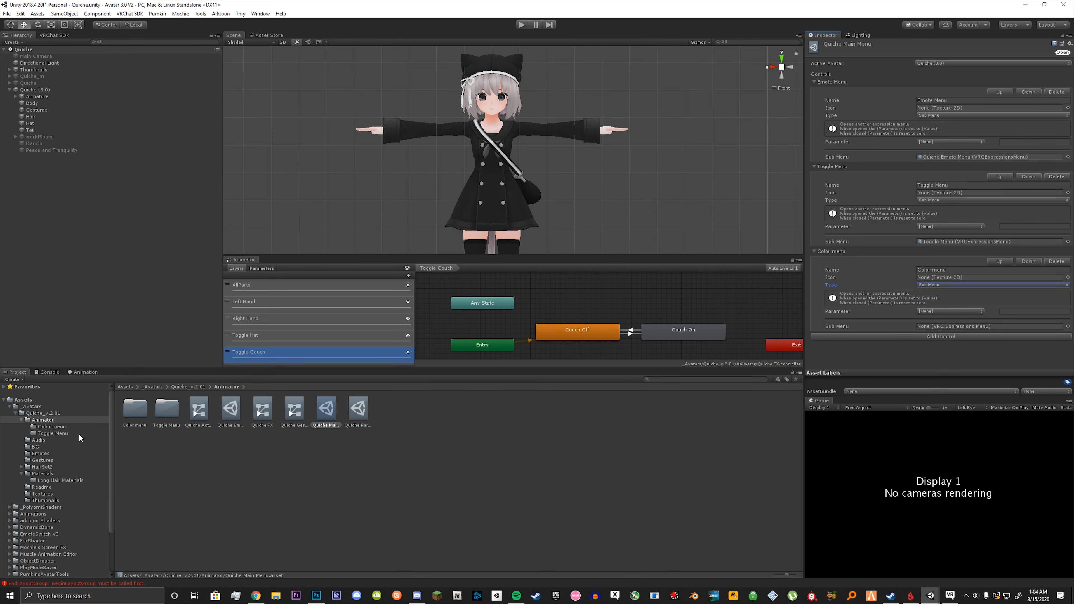
pyautogui.click(52, 426)
pyautogui.moveTo(135, 408); pyautogui.dragTo(964, 326)
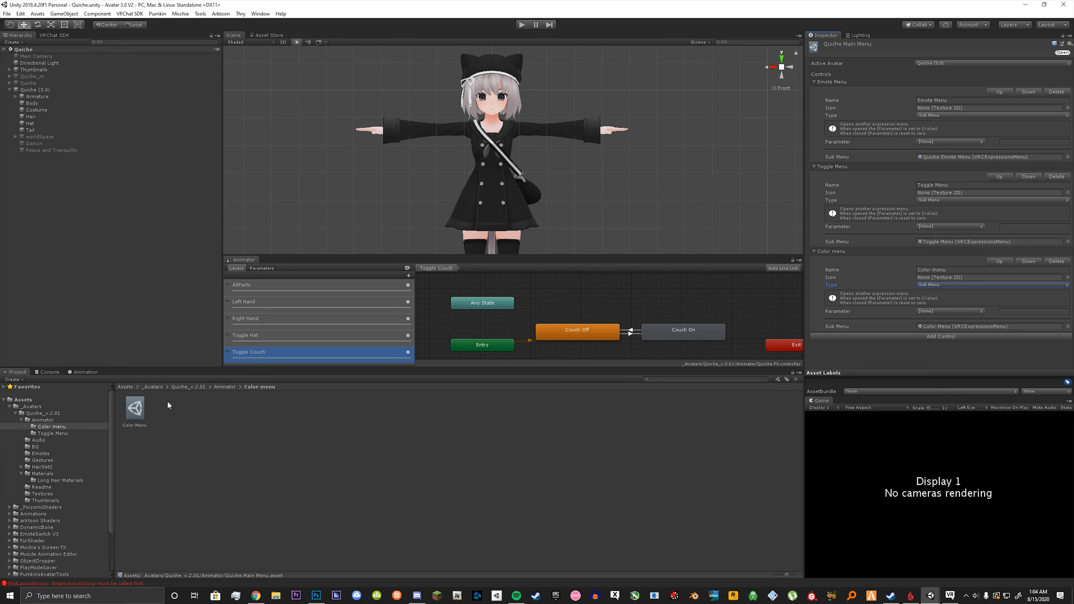
# In the Quiche Paramers asset, name Parameter 6 "Toggle Hue" and Parameter 7 "Hue Shift"
pyautogui.click(70, 420)
pyautogui.click(359, 411)
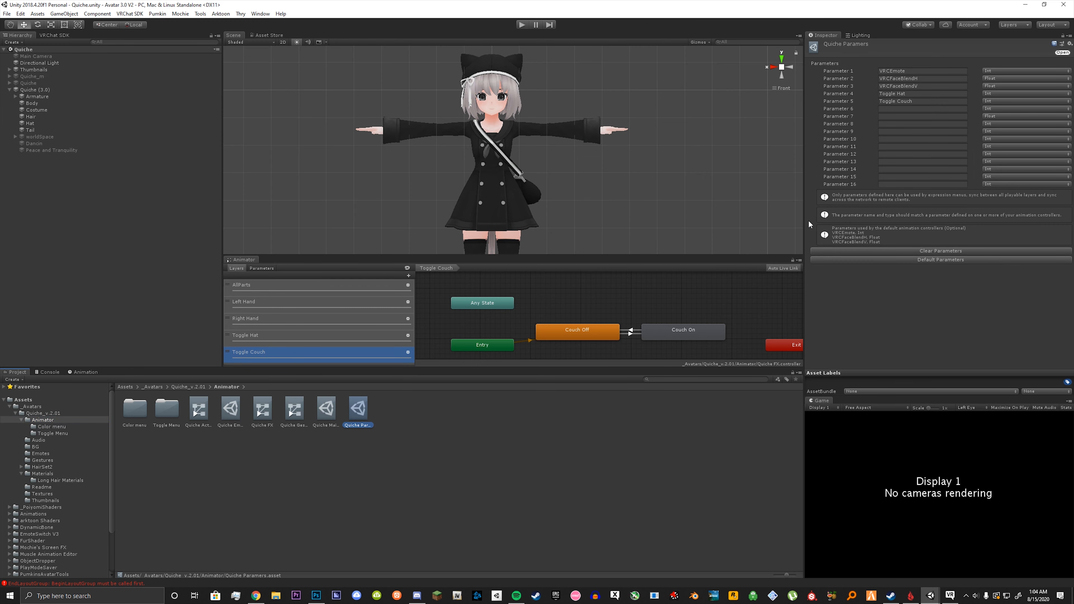
pyautogui.click(916, 108)
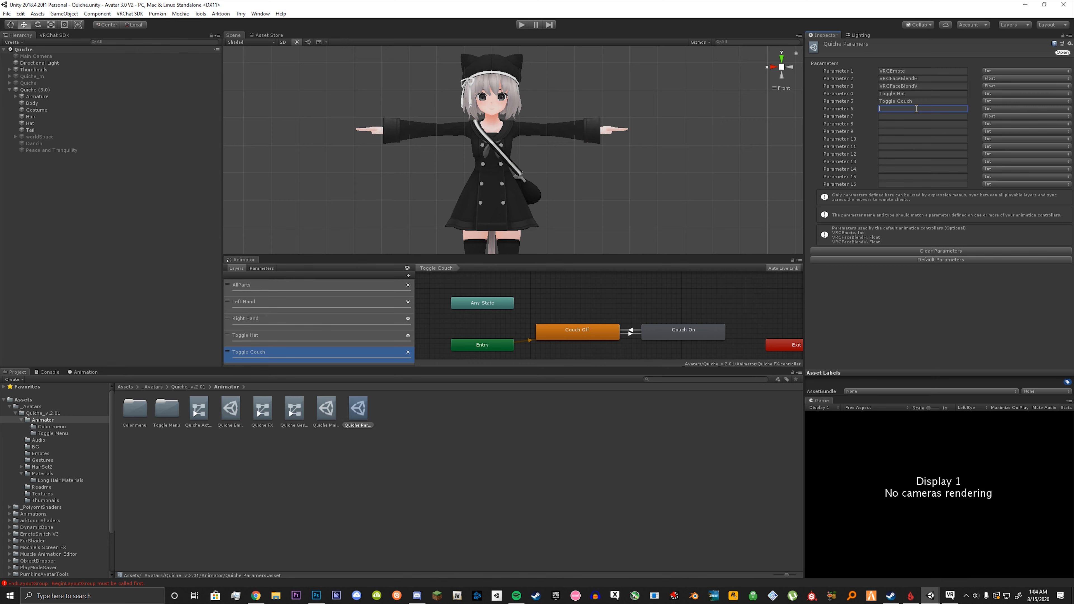
pyautogui.write('Toggle')
pyautogui.press('Tab')
pyautogui.write('Hue Shif')
# Add an Int parameter named "Toggle Hue" to the Quiche FX animator controller
pyautogui.click(262, 409)
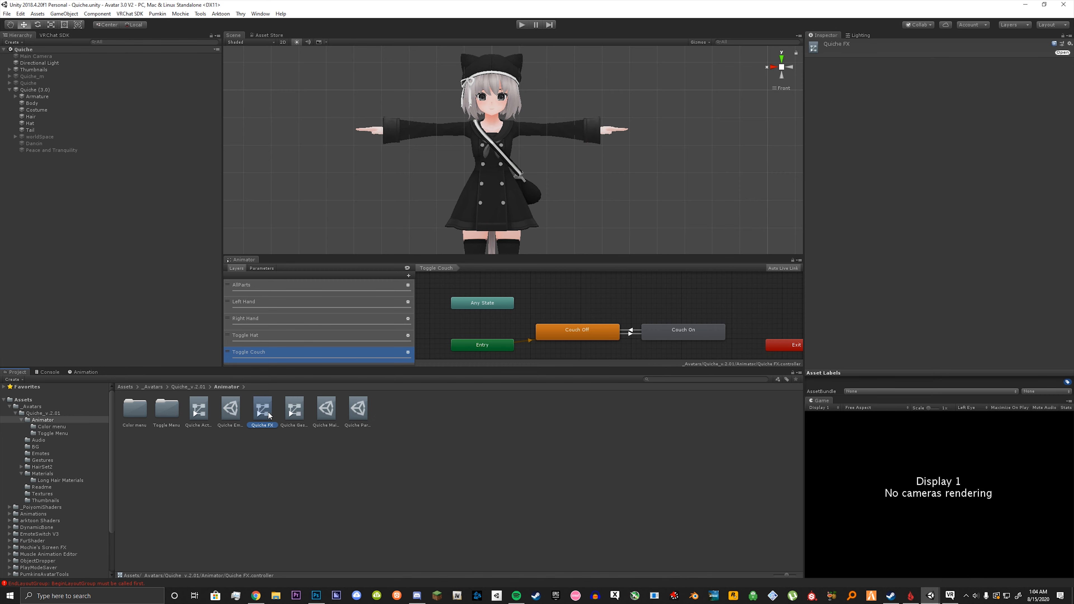
pyautogui.click(260, 13)
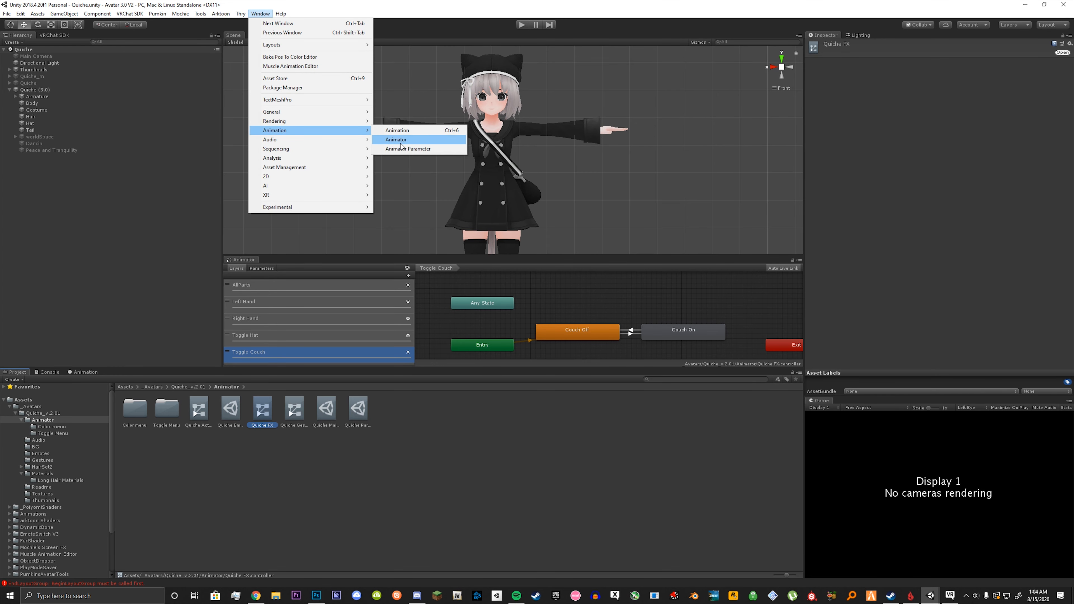
pyautogui.click(409, 436)
pyautogui.click(270, 414)
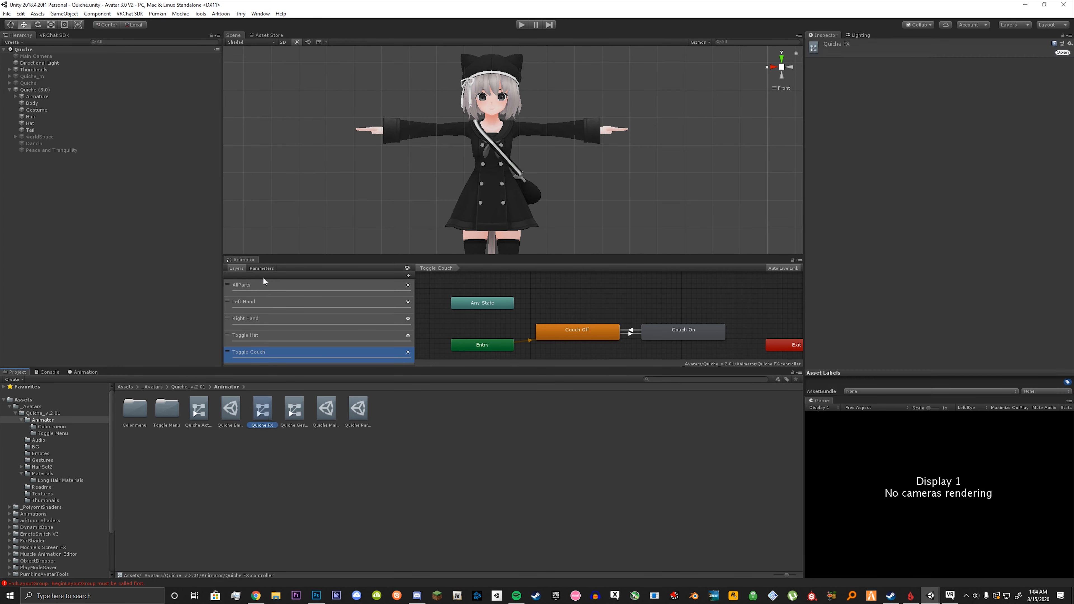
pyautogui.click(259, 268)
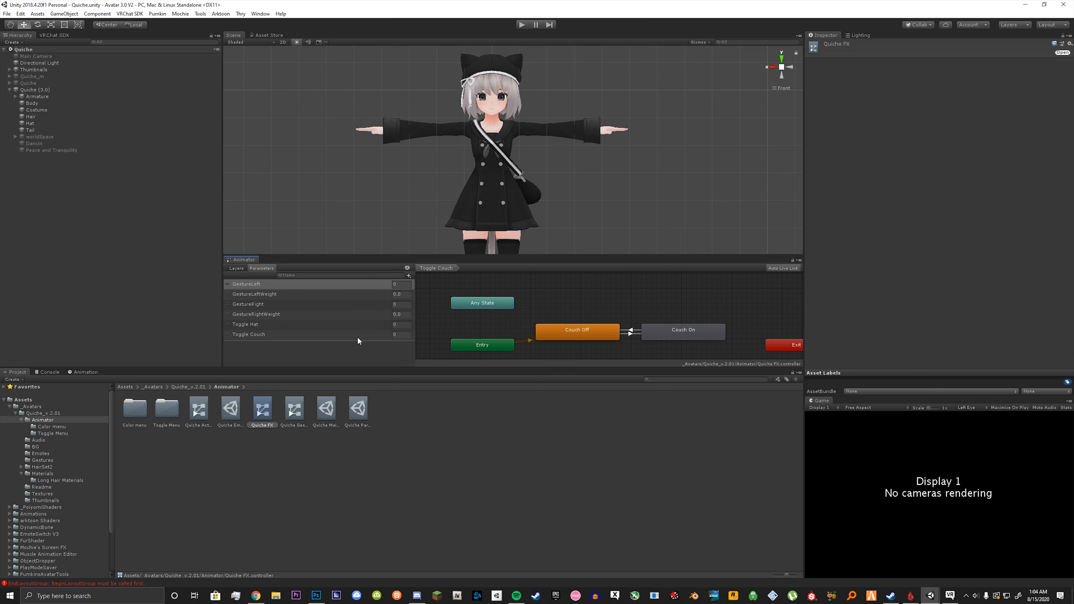
pyautogui.click(408, 275)
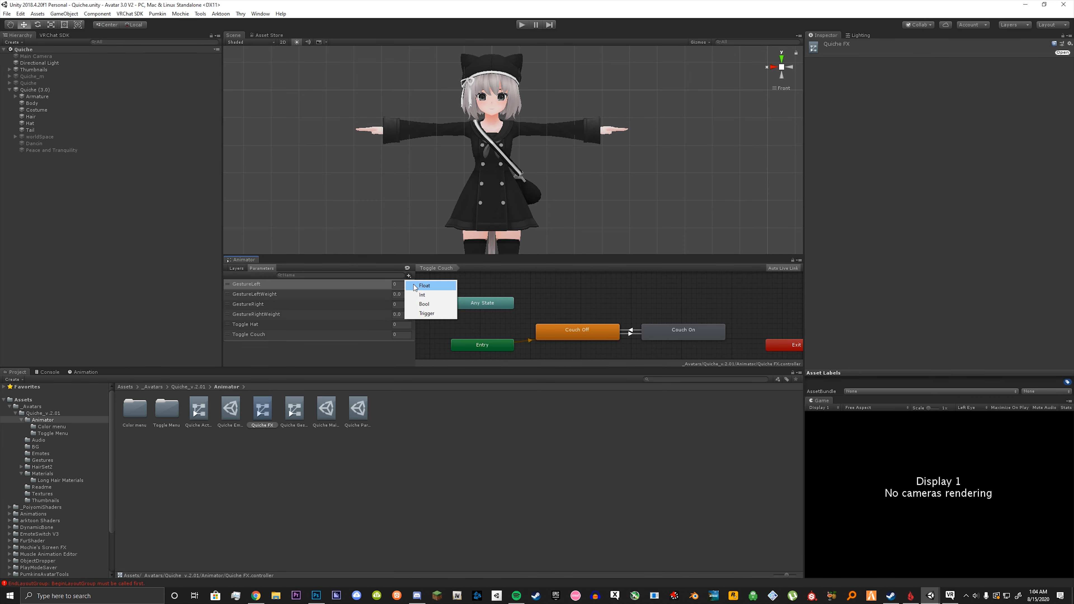
pyautogui.click(412, 292)
pyautogui.write('Toggle Hue')
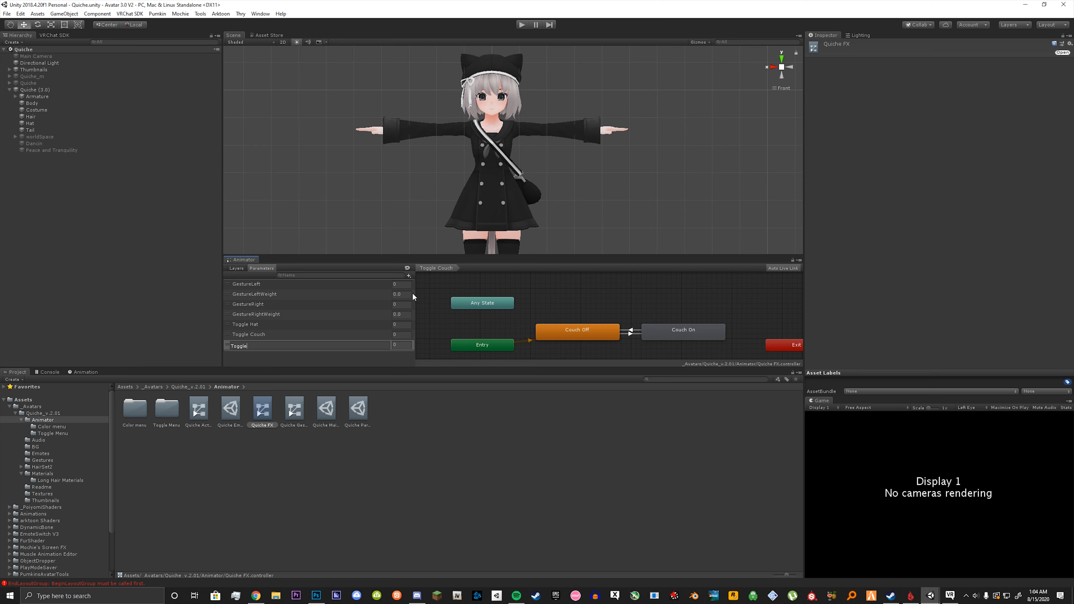
pyautogui.press('Return')
# Add a Float parameter named "Hue Shift" to the Quiche FX animator controller
pyautogui.click(408, 276)
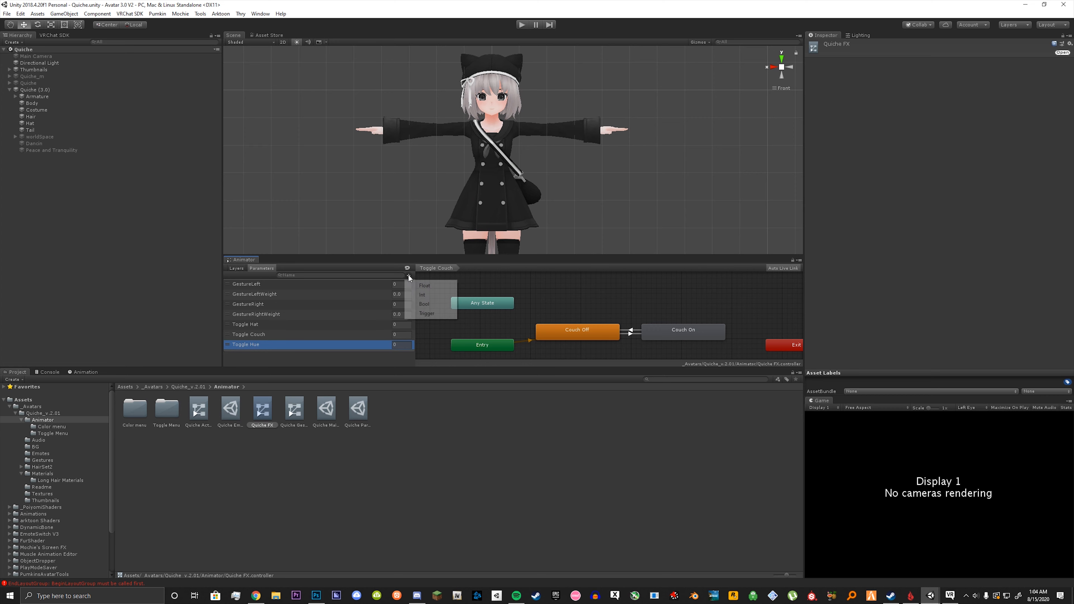
pyautogui.click(420, 287)
pyautogui.write('H')
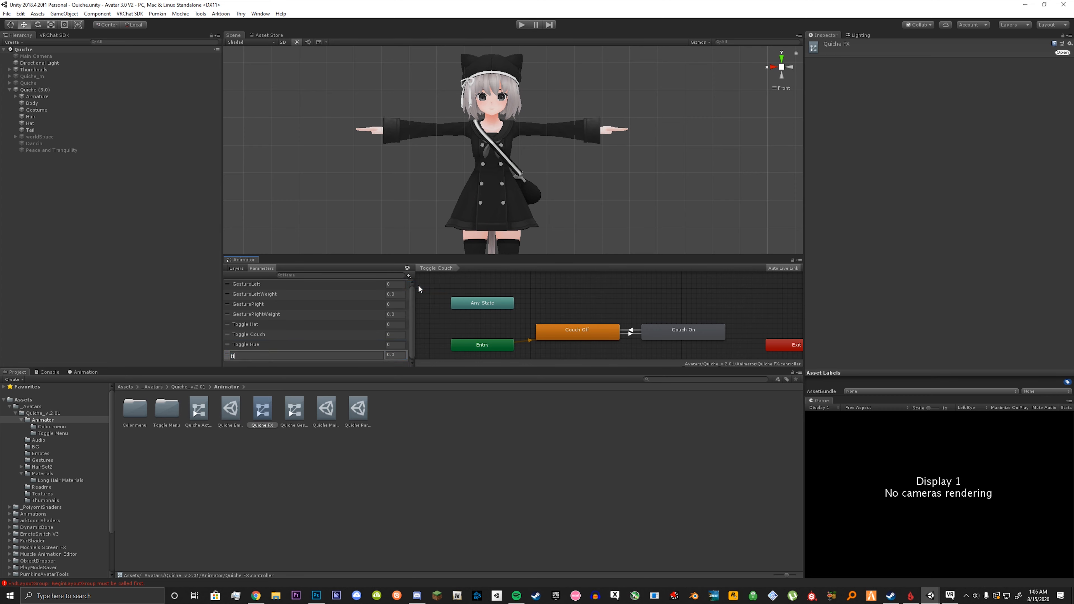
pyautogui.write('ue Shift')
pyautogui.press('Return')
pyautogui.click(382, 388)
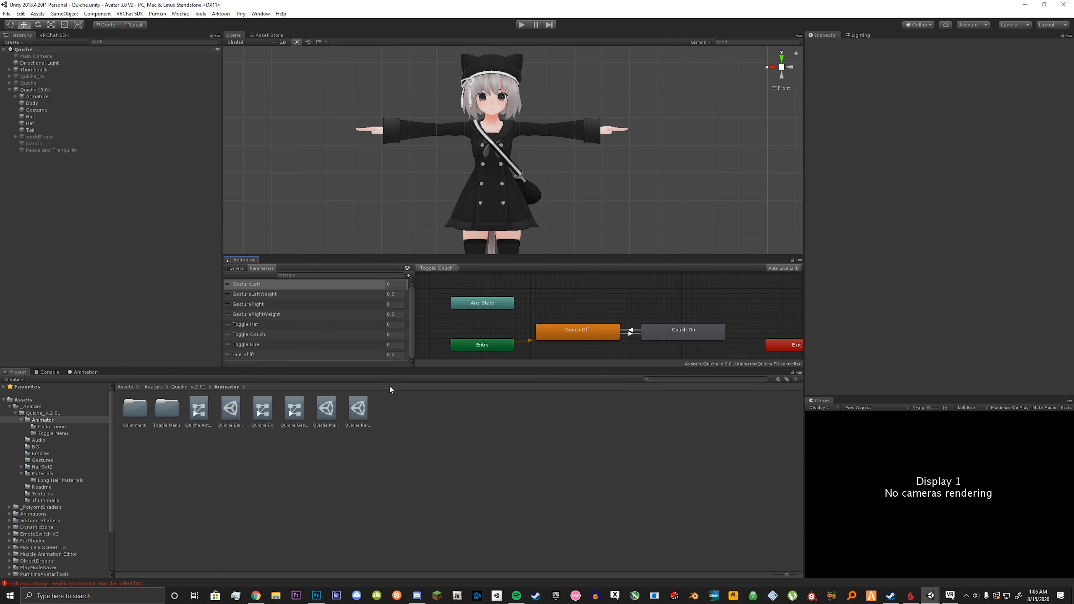
# Check which materials from the Long Hair Materials folder the avatar's Body and Costume meshes use
pyautogui.click(57, 480)
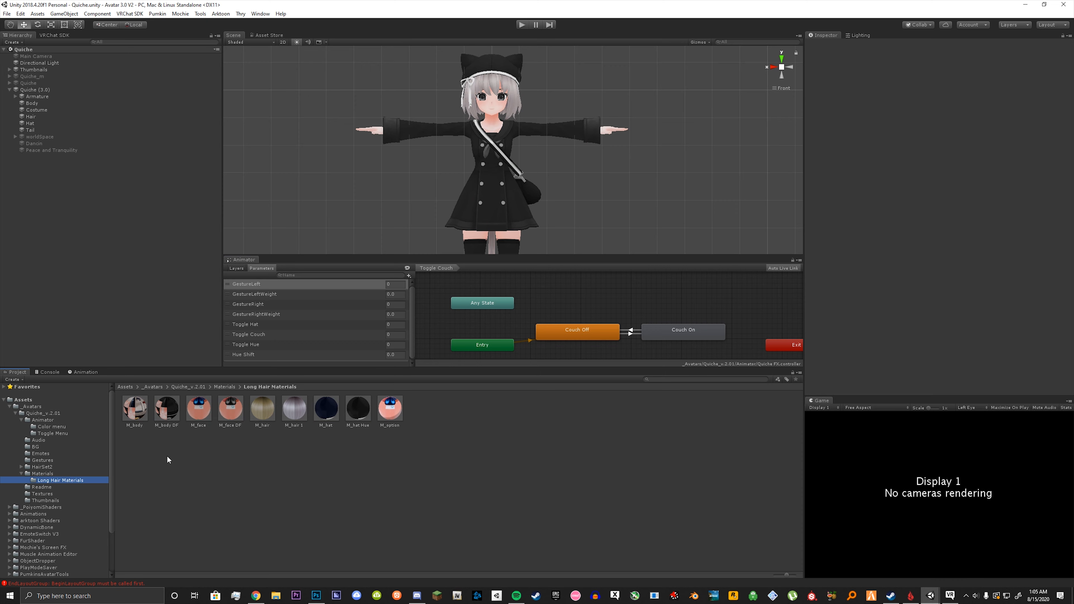
pyautogui.click(44, 104)
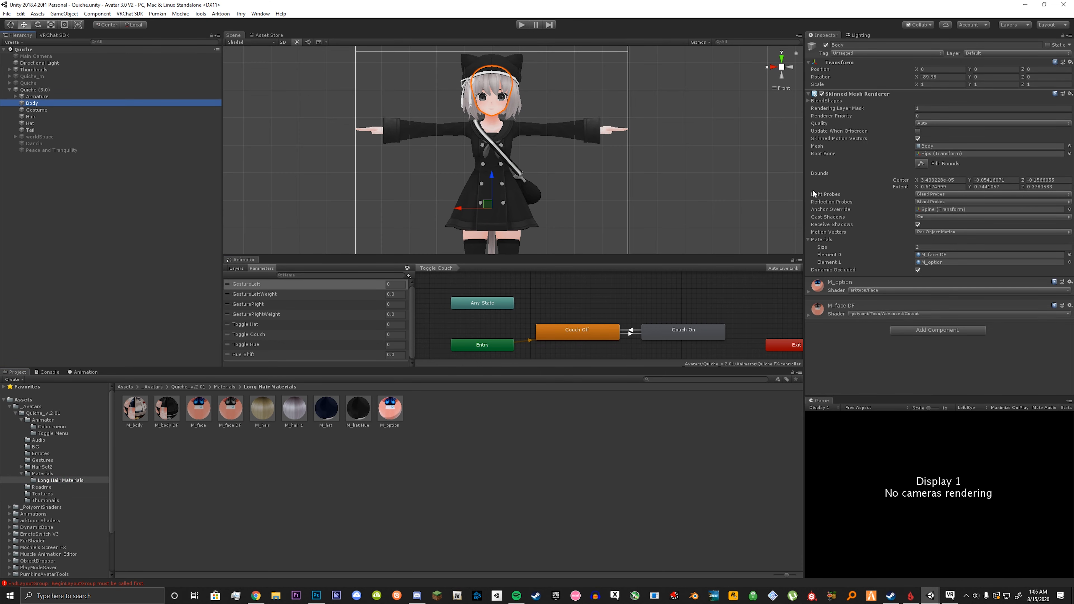
pyautogui.scroll(3, 562, 140)
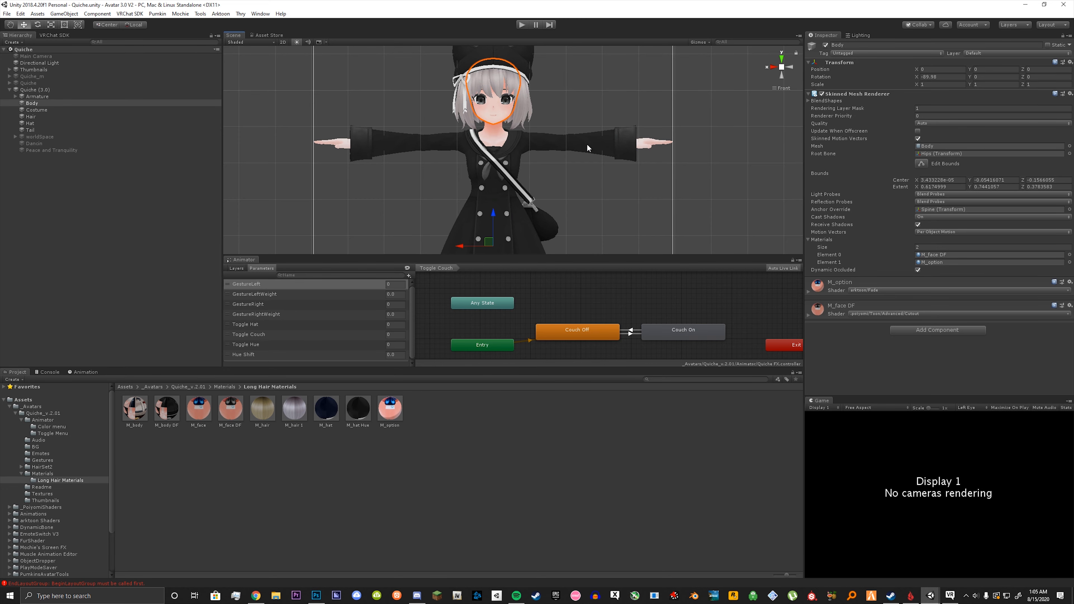
pyautogui.scroll(1, 590, 132)
pyautogui.click(593, 120)
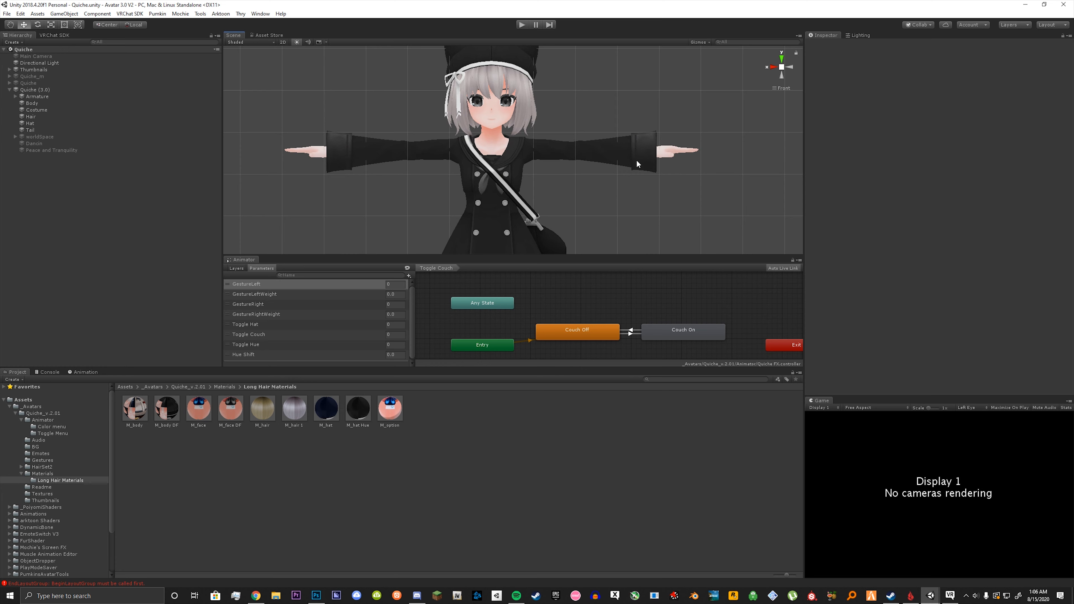
pyautogui.click(618, 145)
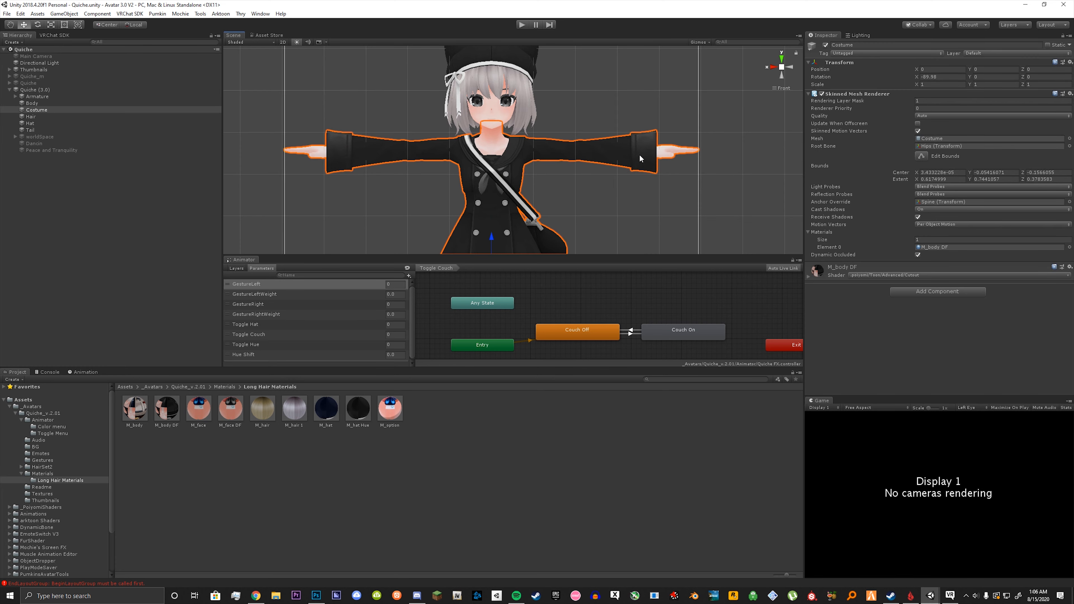
pyautogui.click(941, 248)
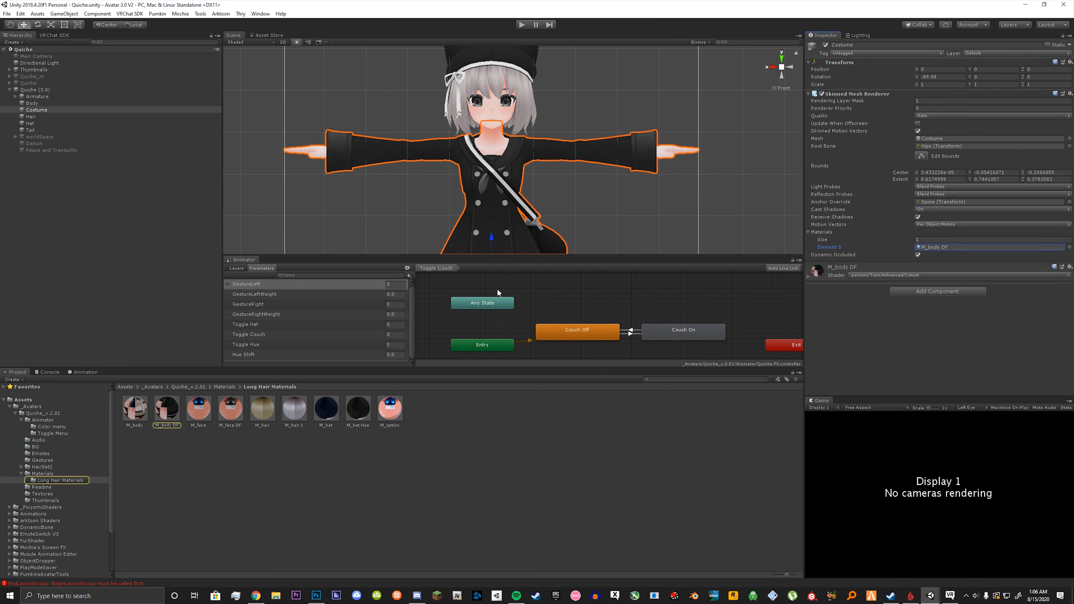
# Duplicate the M_face DF and M_body DF materials in the Long Hair Materials folder
pyautogui.click(229, 413)
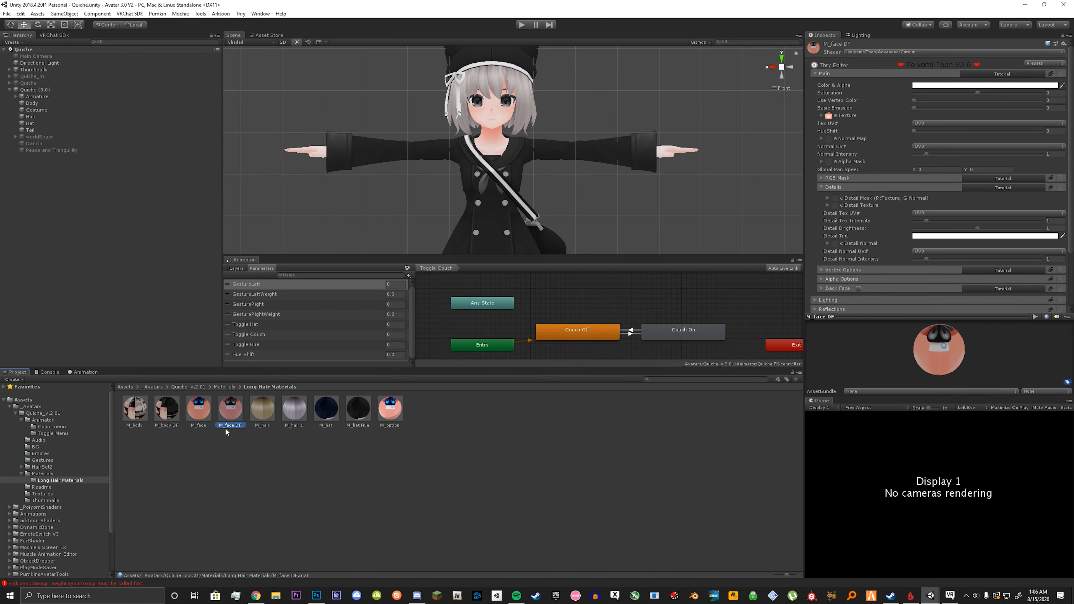
pyautogui.click(166, 422)
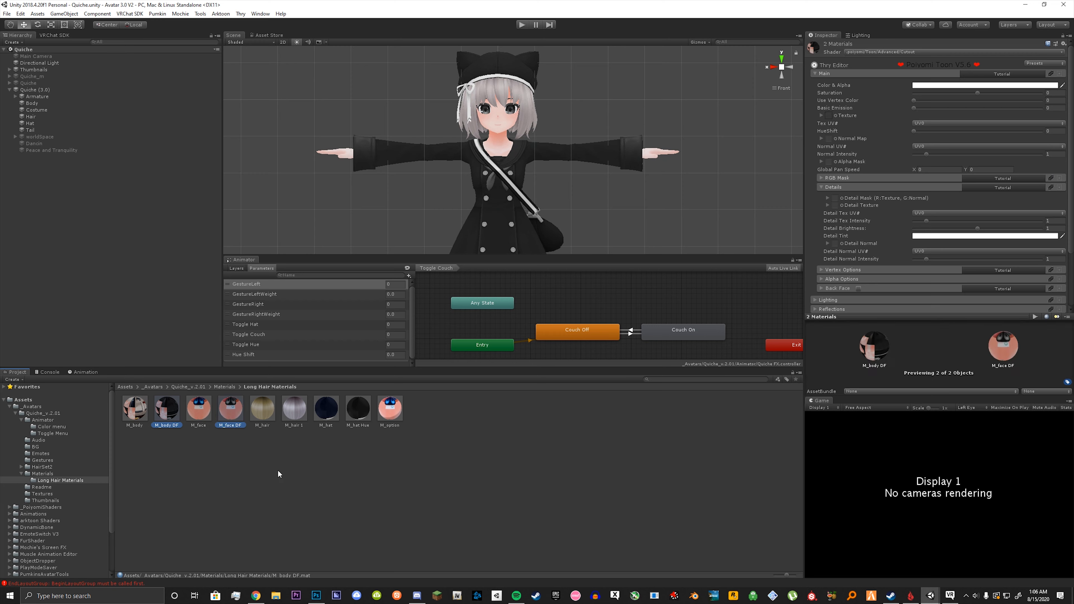
pyautogui.hotkey('ctrl', 'd')
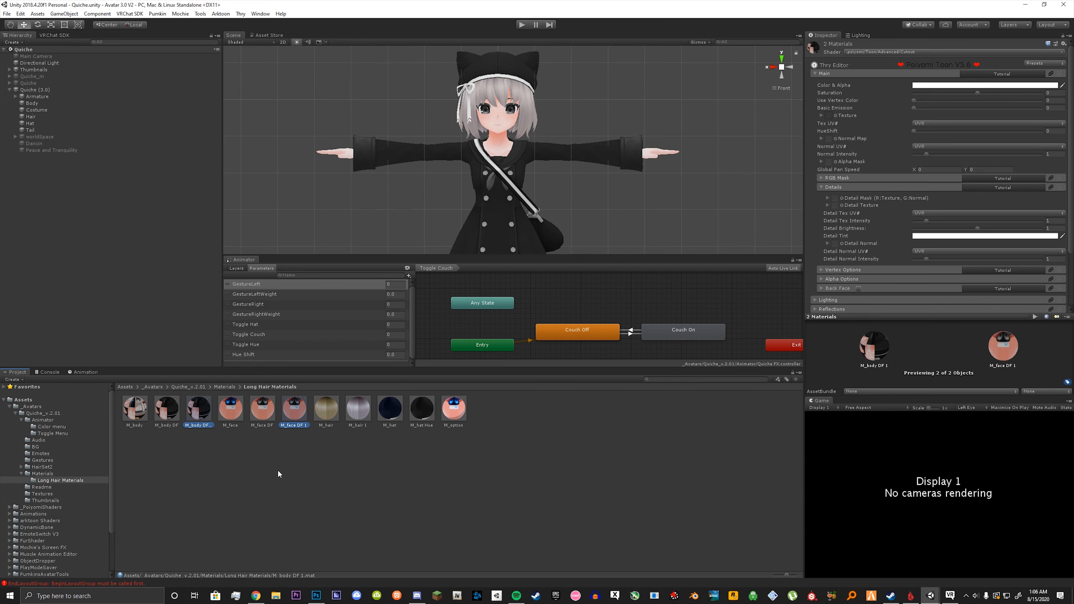
# Rename the duplicated M_body DF 1 material to "M_body Hue"
pyautogui.click(202, 424)
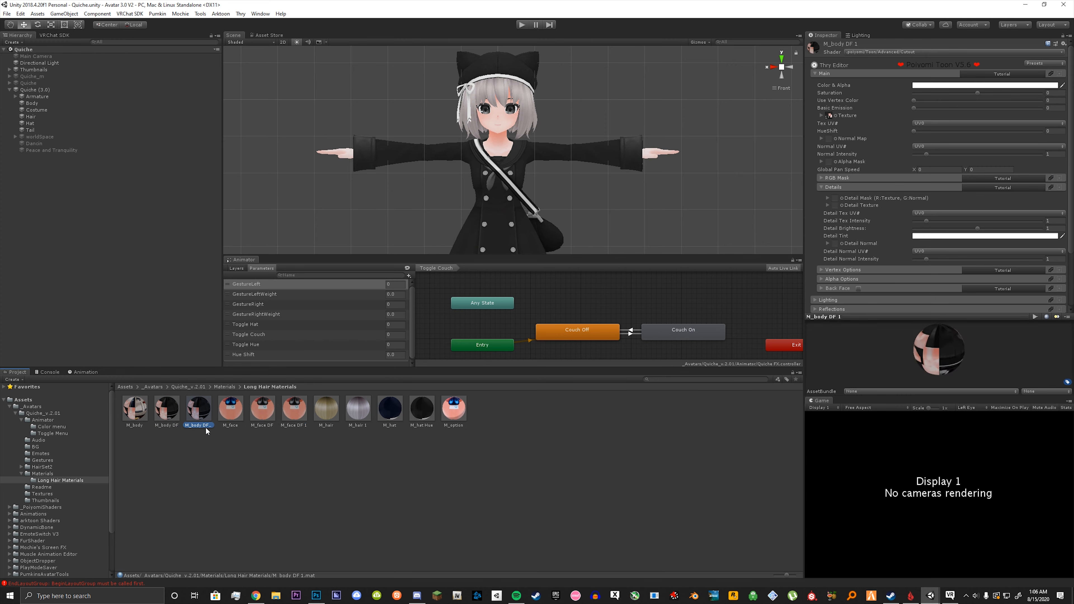
pyautogui.click(206, 427)
pyautogui.press('BackSpace')
pyautogui.press('BackSpace')
pyautogui.press('BackSpace')
pyautogui.press('BackSpace')
pyautogui.write('Hue')
pyautogui.press('Return')
# Rename the duplicated M_face DF 1 material to "M_face Hue"
pyautogui.click(287, 416)
pyautogui.click(301, 425)
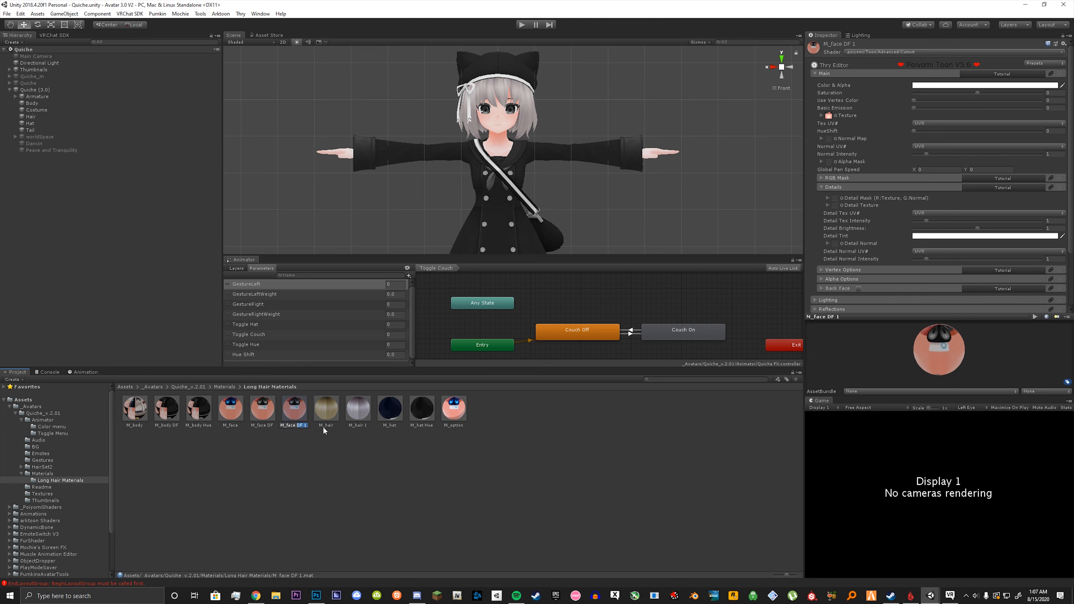
pyautogui.write('Hue')
pyautogui.press('Return')
# Assign the rainbow texture from the Textures folder as the Detail Texture of M_face Hue and face_M as its Detail Mask
pyautogui.click(43, 493)
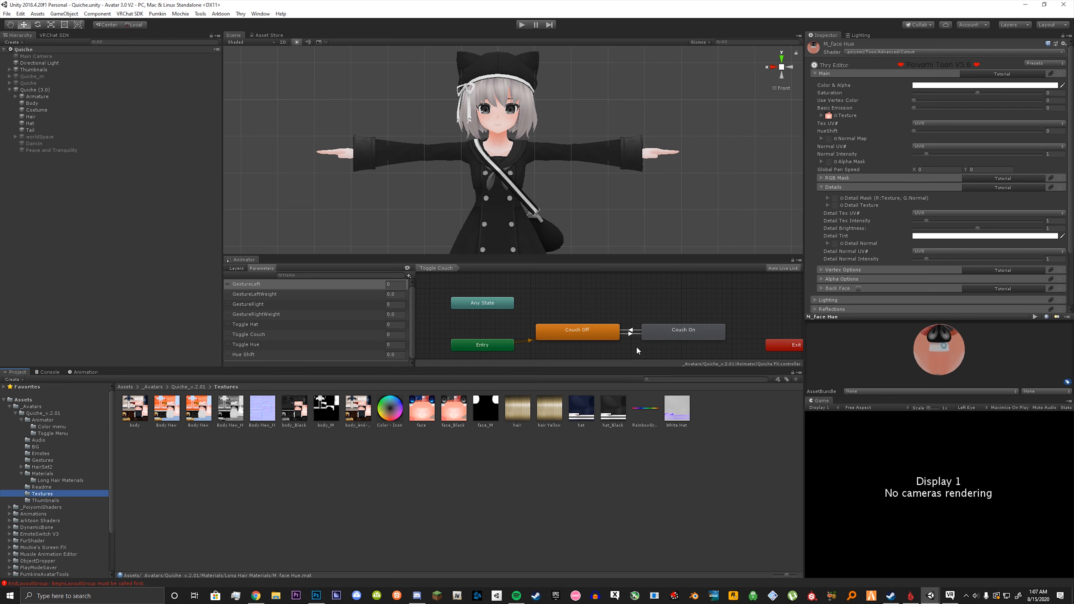
pyautogui.scroll(4, 627, 230)
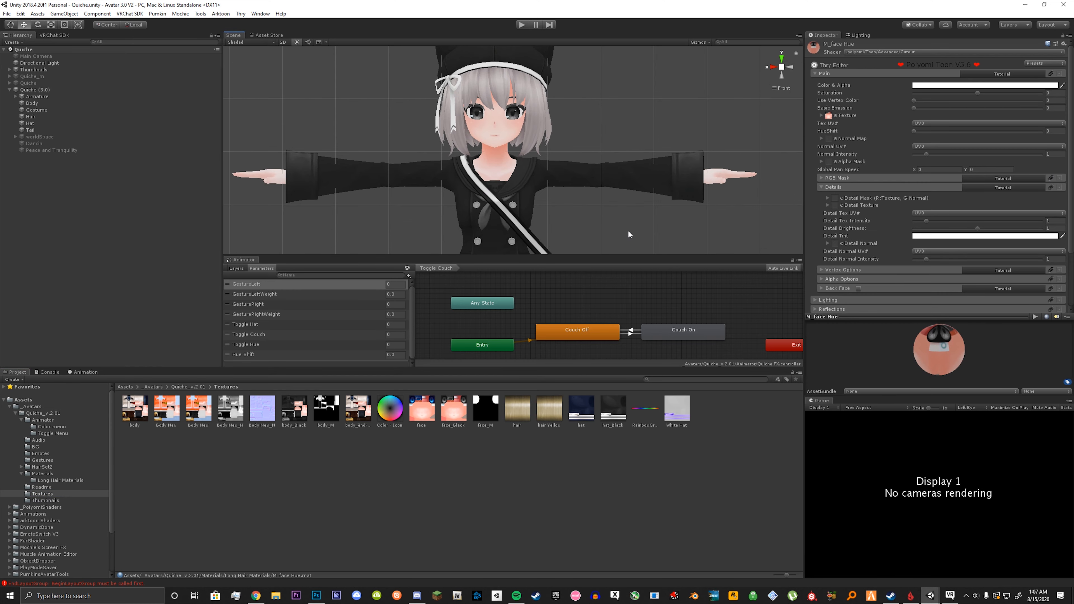
pyautogui.scroll(1, 628, 231)
pyautogui.moveTo(628, 226); pyautogui.dragTo(606, 258, button='middle')
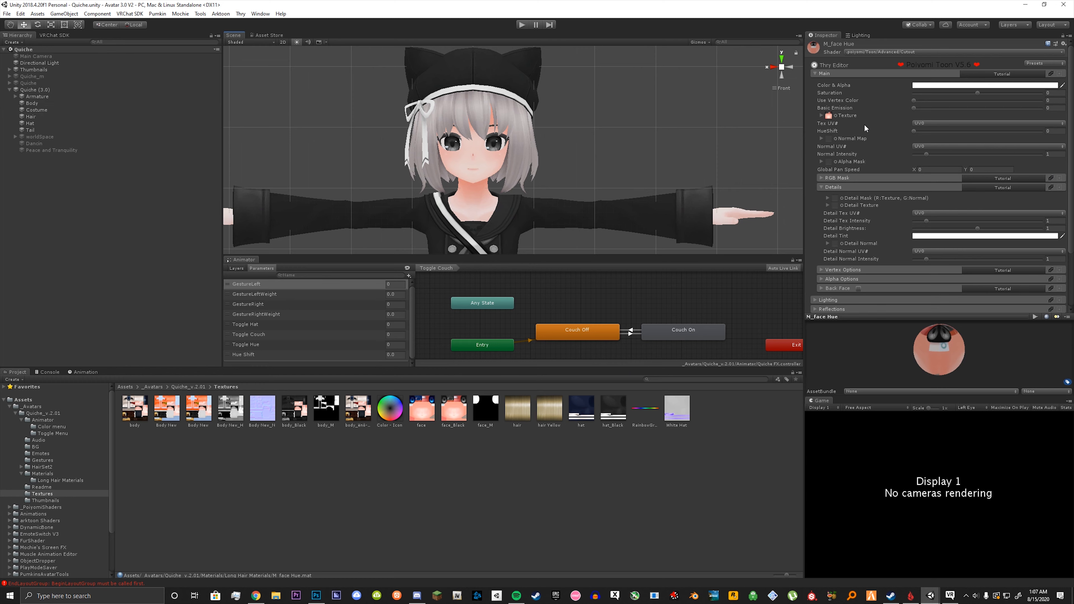
pyautogui.click(833, 72)
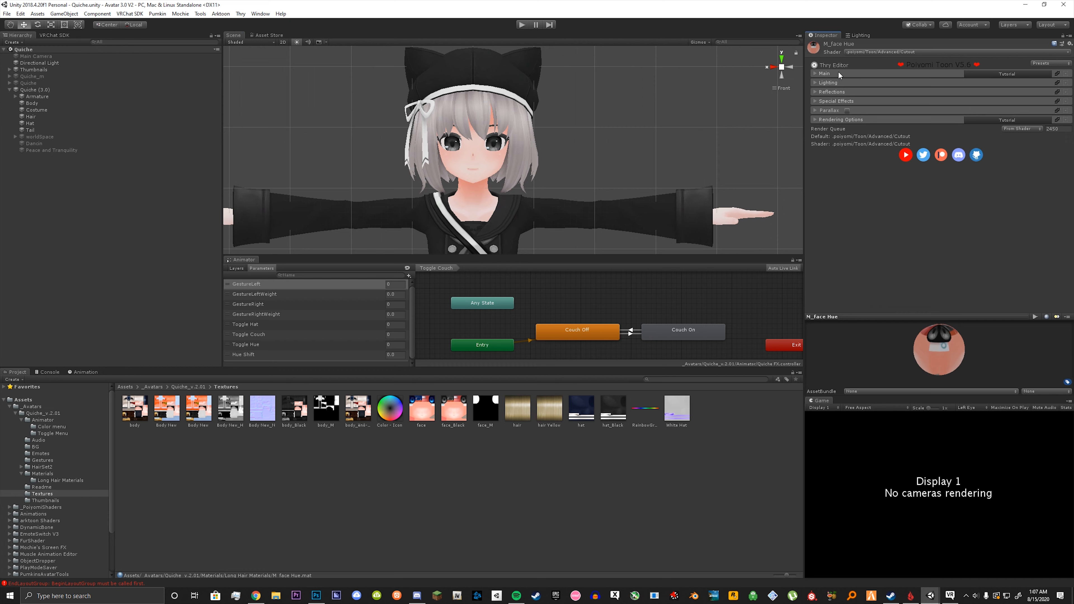
pyautogui.click(827, 73)
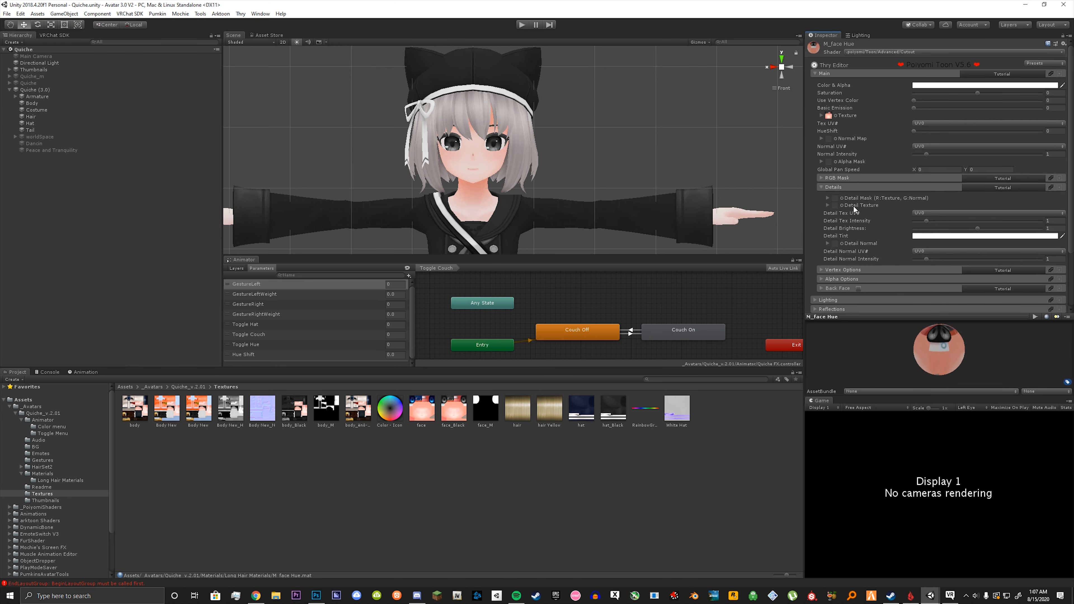
pyautogui.click(854, 206)
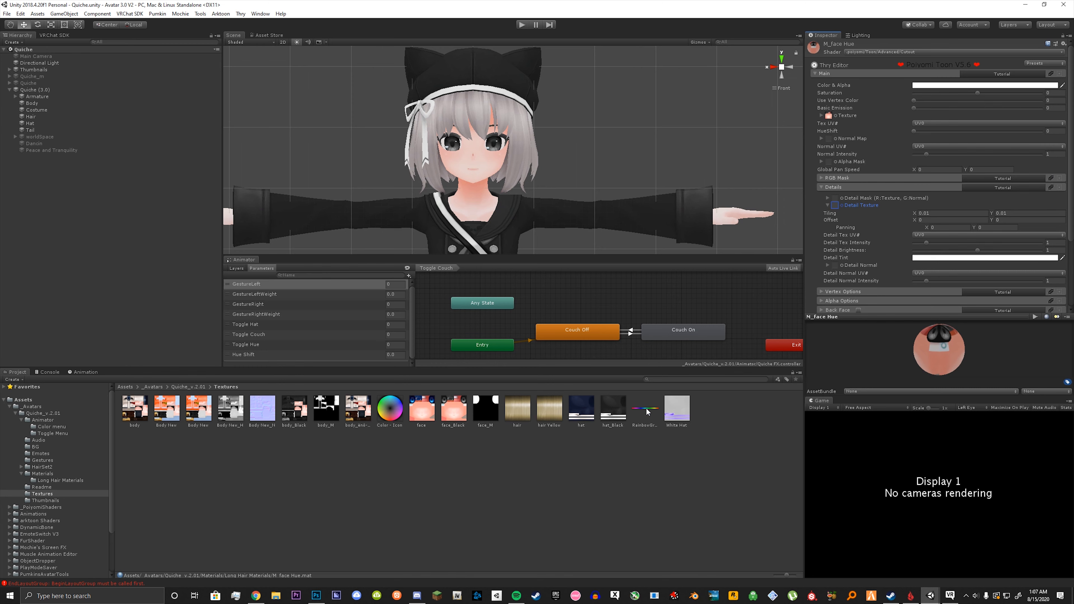
pyautogui.moveTo(647, 412); pyautogui.dragTo(841, 194)
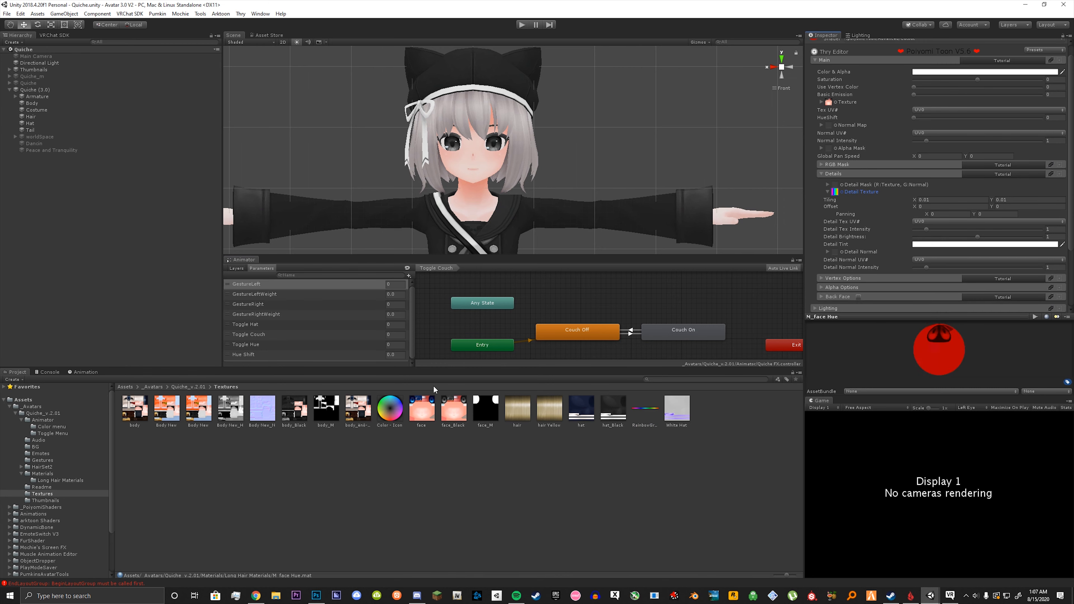
pyautogui.moveTo(488, 415); pyautogui.dragTo(842, 186)
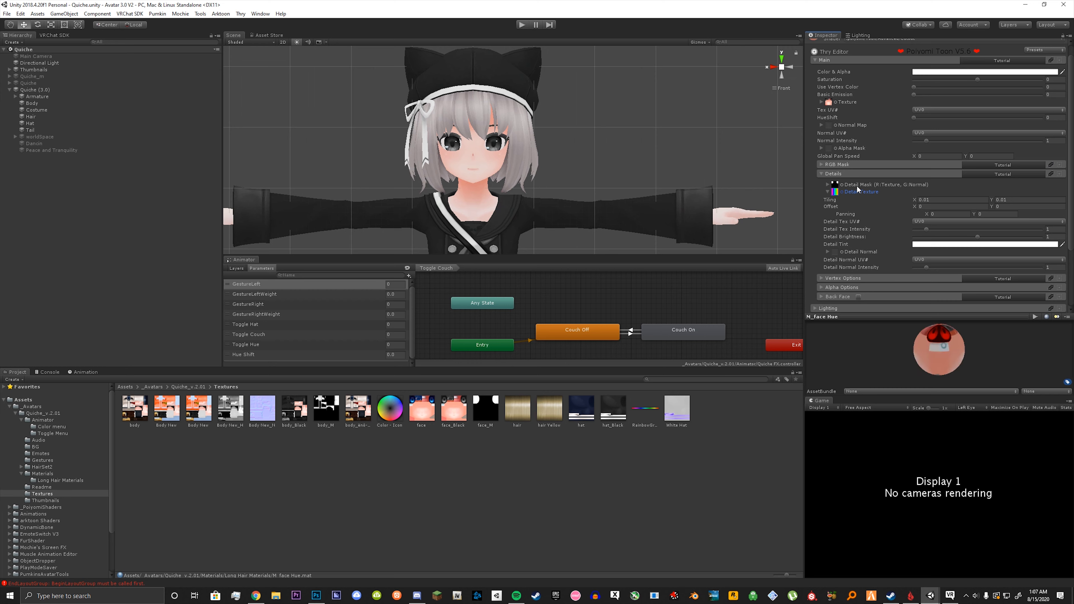
pyautogui.moveTo(949, 356); pyautogui.dragTo(917, 364)
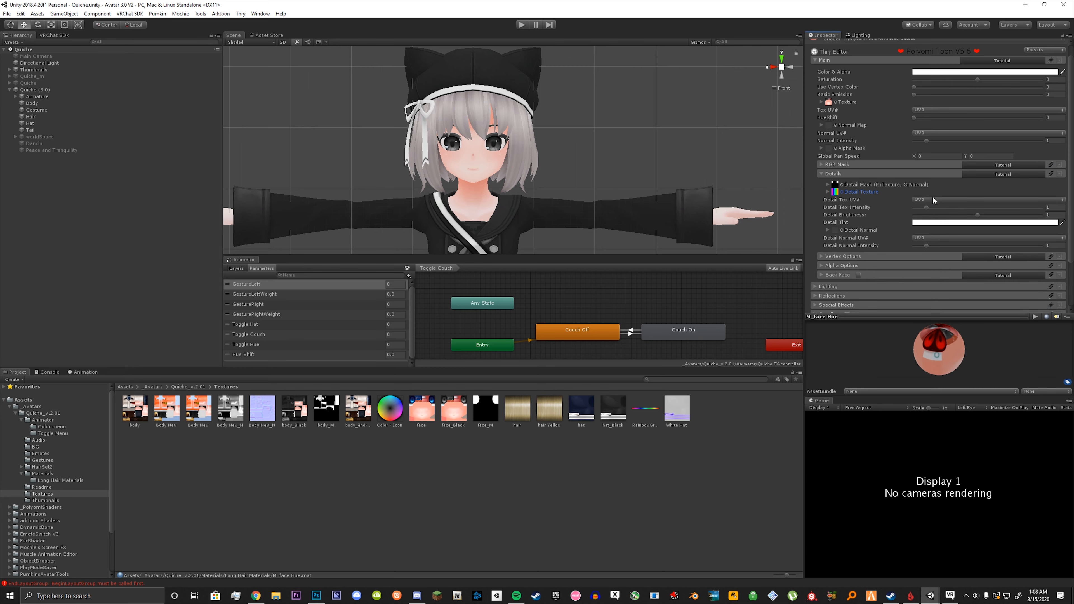
# Set the Detail Texture tiling of M_face Hue to 0.01 on both X and Y
pyautogui.click(943, 199)
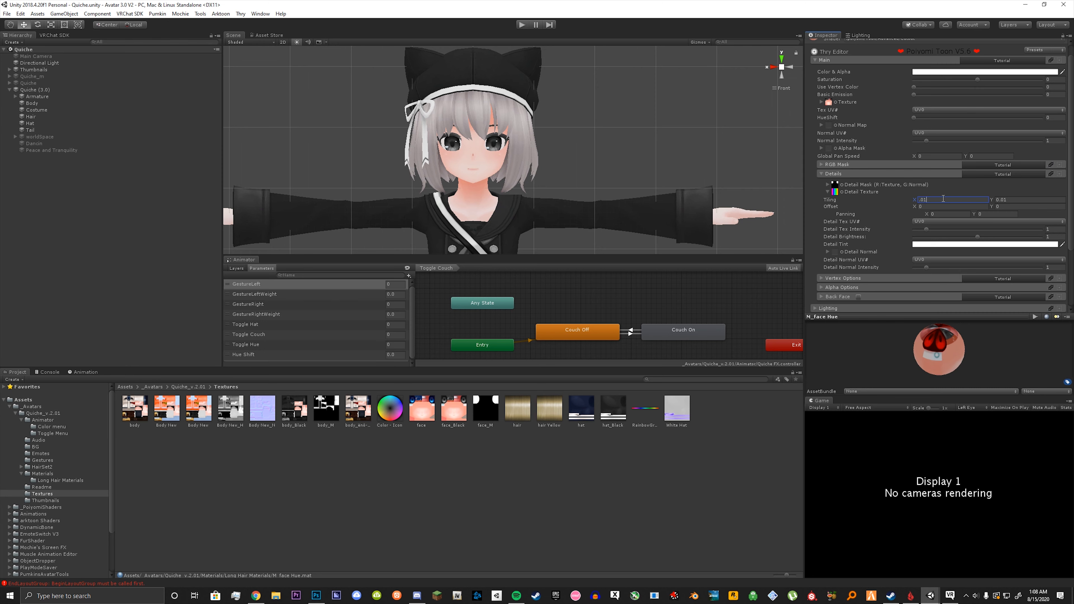
pyautogui.click(1000, 199)
pyautogui.moveTo(957, 203); pyautogui.dragTo(914, 202)
pyautogui.click(1001, 201)
# Assign the rainbow texture as the Detail Texture of M_body Hue and body_M as its Detail Mask
pyautogui.click(48, 480)
pyautogui.click(188, 412)
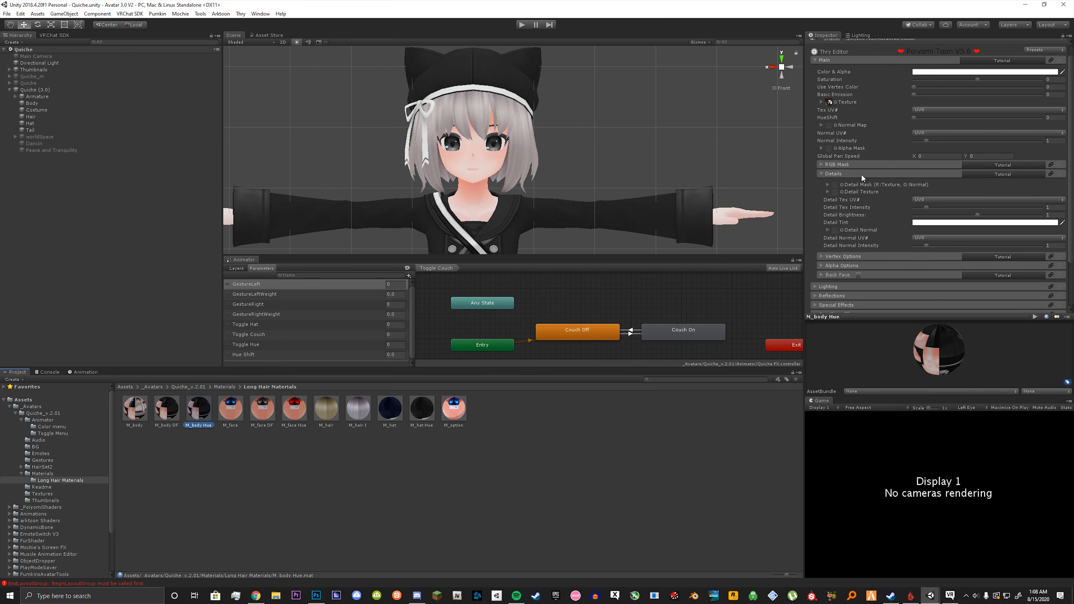
pyautogui.click(52, 494)
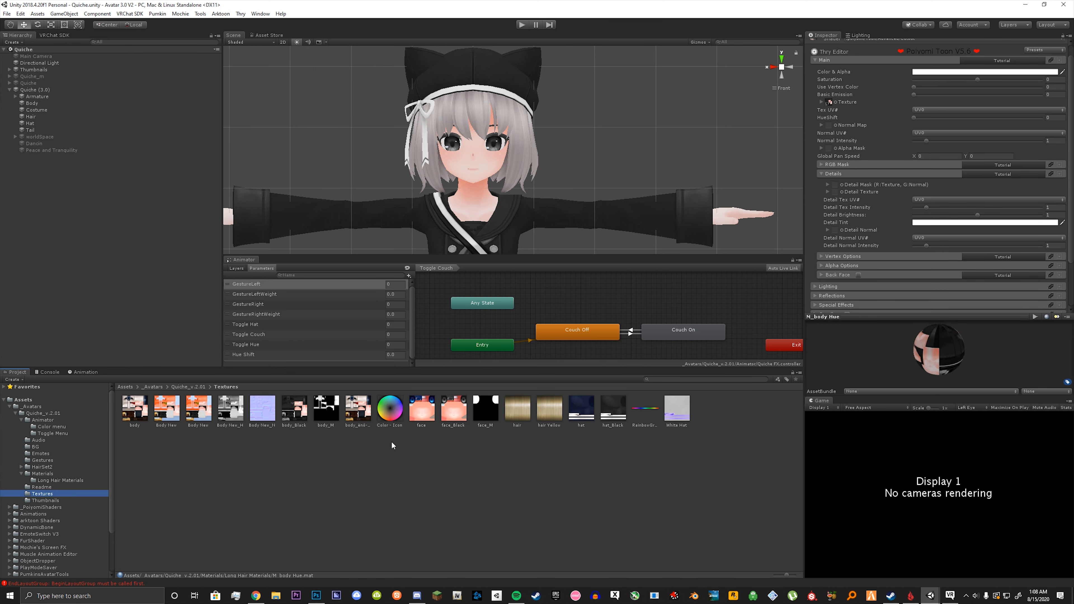
pyautogui.moveTo(648, 418); pyautogui.dragTo(847, 194)
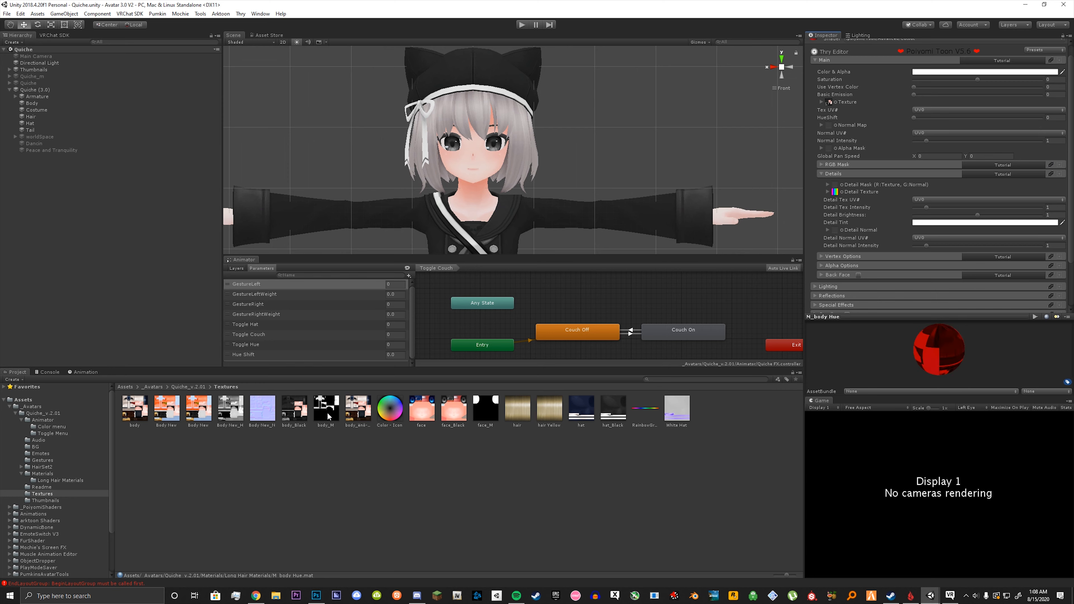
pyautogui.moveTo(326, 411); pyautogui.dragTo(836, 186)
# Check the Detail Texture tiling values of the M_body Hue material
pyautogui.click(848, 193)
pyautogui.click(938, 199)
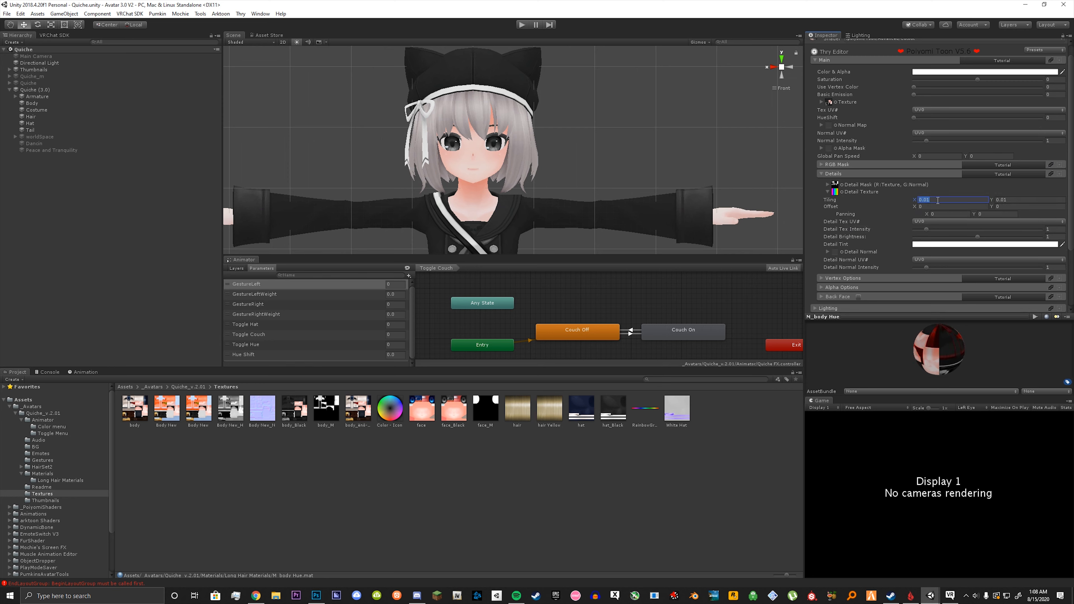
pyautogui.click(939, 205)
pyautogui.click(675, 152)
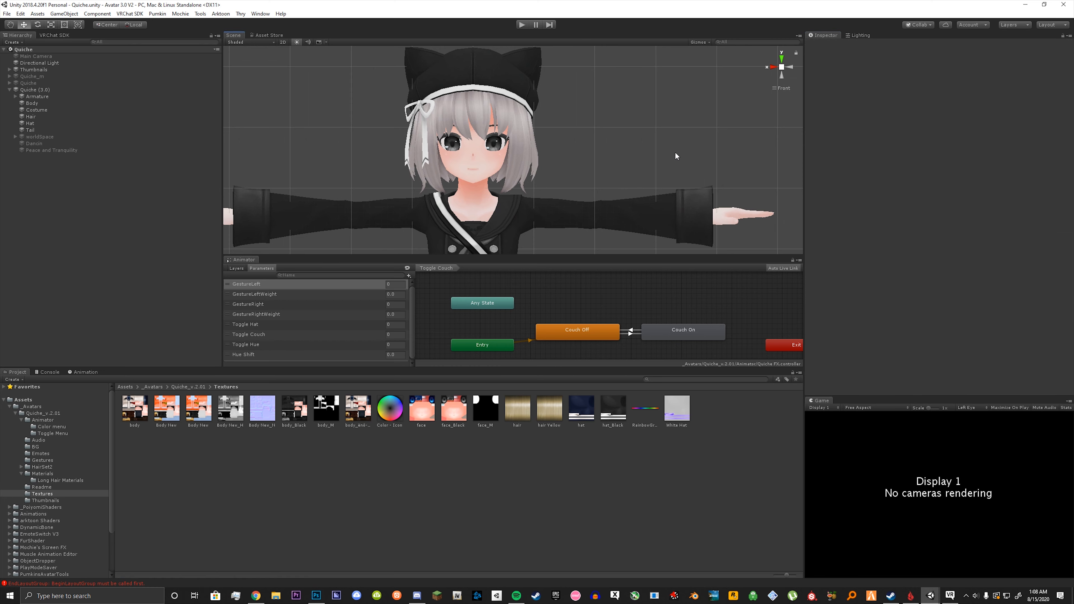
# Deactivate the Quiche (3.0) avatar and create an active duplicate of it in the scene
pyautogui.moveTo(641, 158); pyautogui.dragTo(663, 170, button='middle')
pyautogui.moveTo(401, 146); pyautogui.dragTo(394, 127, button='middle')
pyautogui.scroll(-1, 402, 141)
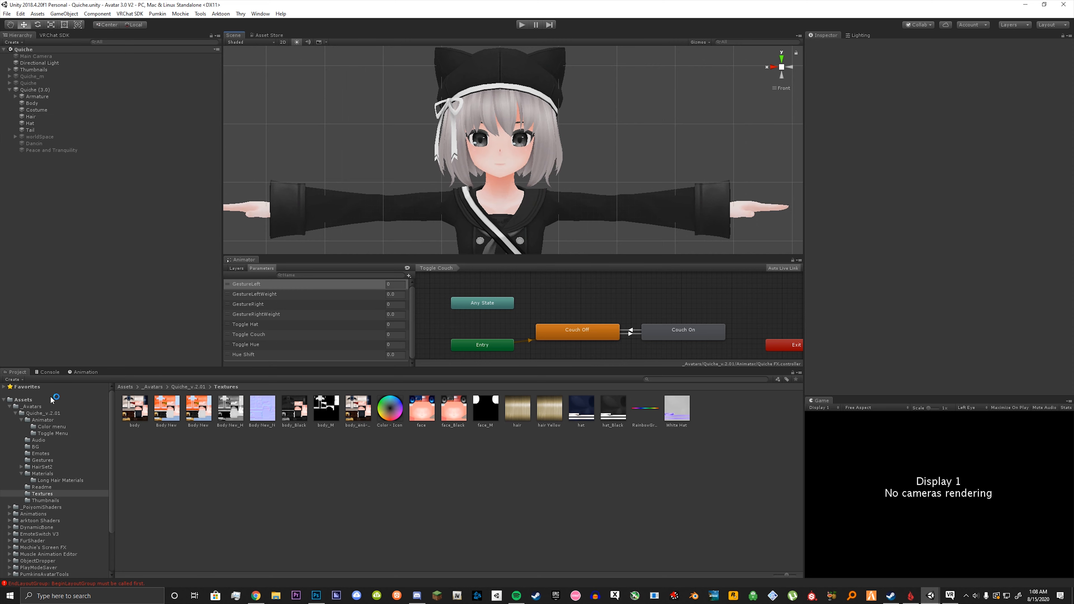
pyautogui.click(29, 90)
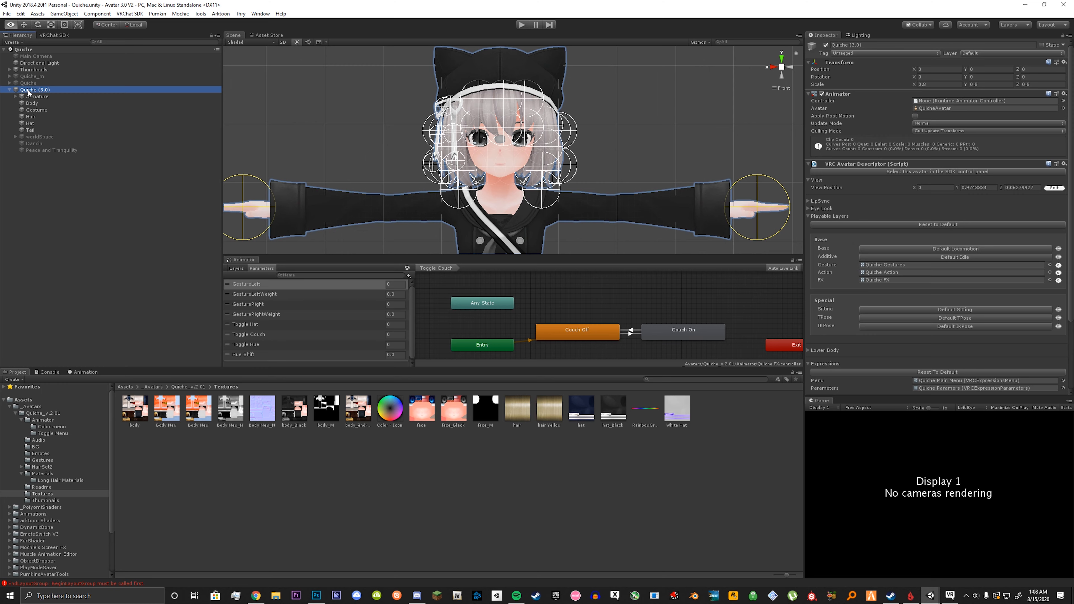
pyautogui.hotkey('alt', 'shift', 'a')
pyautogui.click(10, 90)
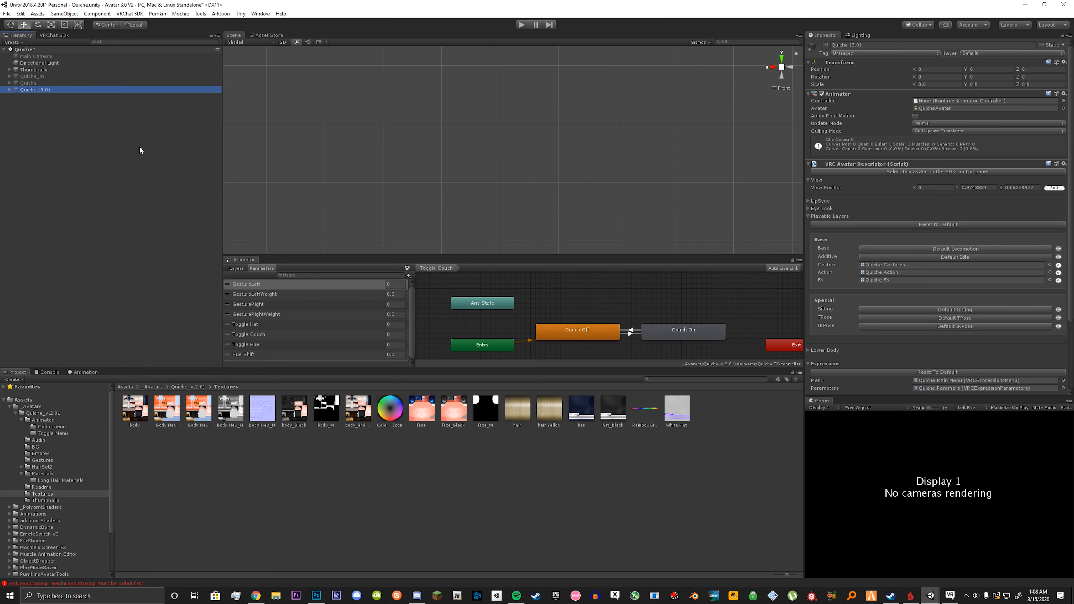
pyautogui.hotkey('ctrl', 'd')
pyautogui.hotkey('alt', 'shift', 'a')
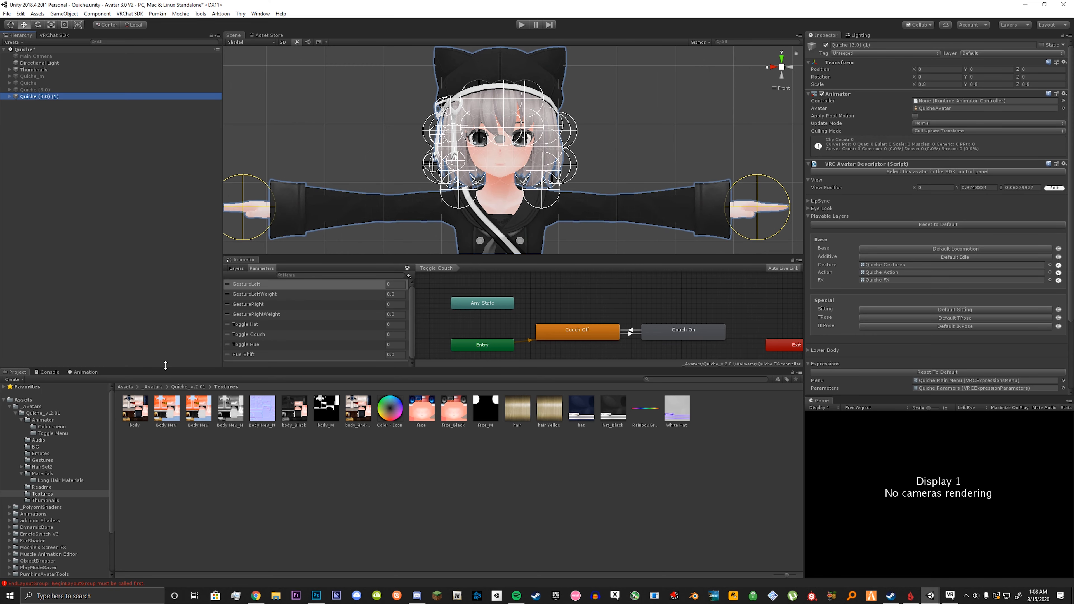
# Assign the Quiche FX controller from the Animator folder to the duplicated avatar's Animator component
pyautogui.click(42, 420)
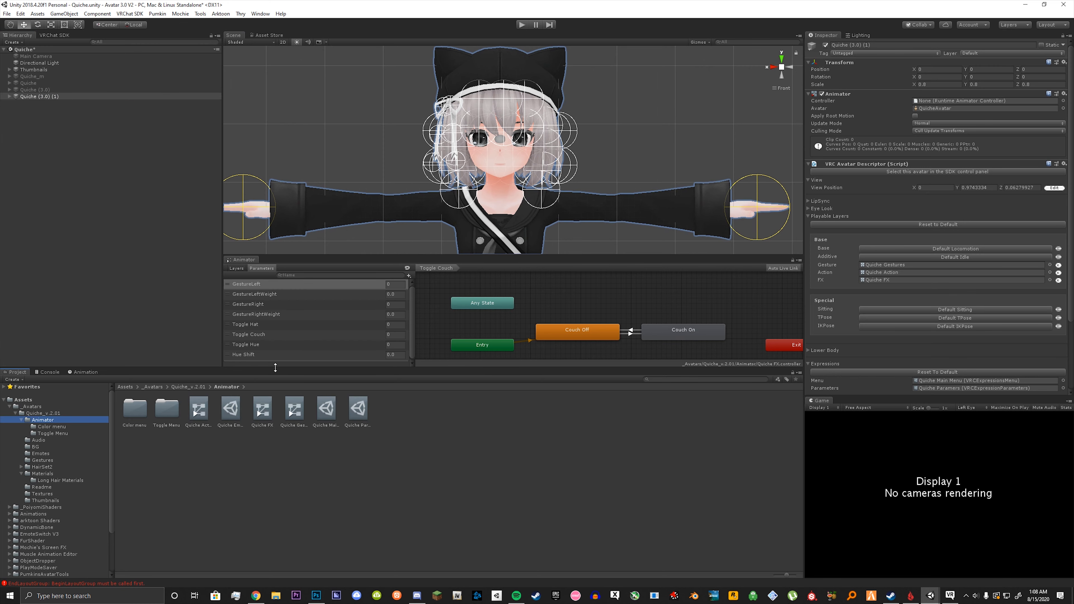
pyautogui.moveTo(261, 417); pyautogui.dragTo(939, 105)
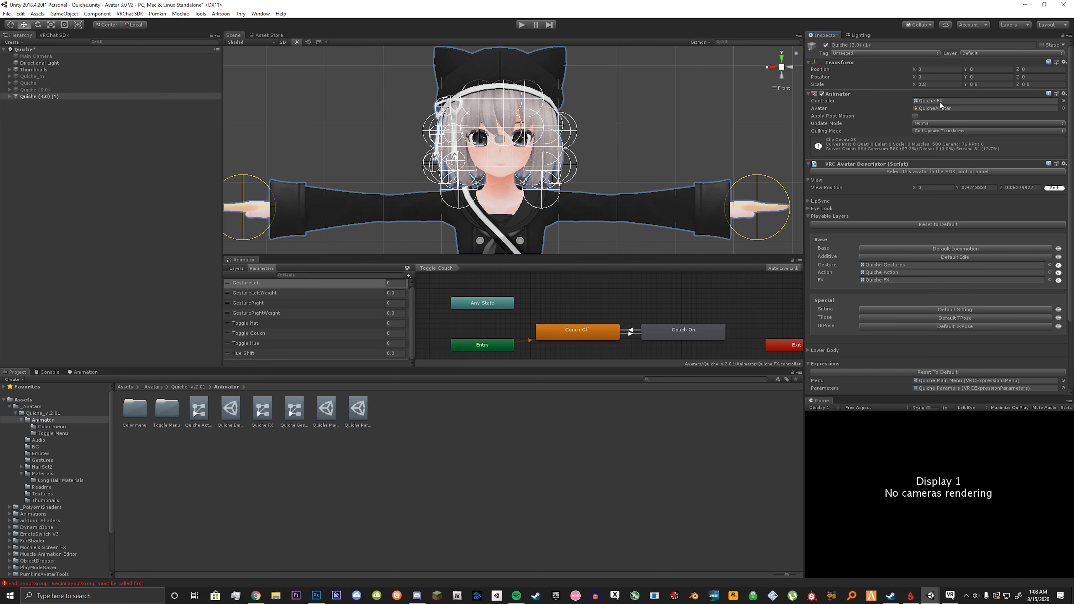
pyautogui.moveTo(388, 167); pyautogui.dragTo(356, 161, button='middle')
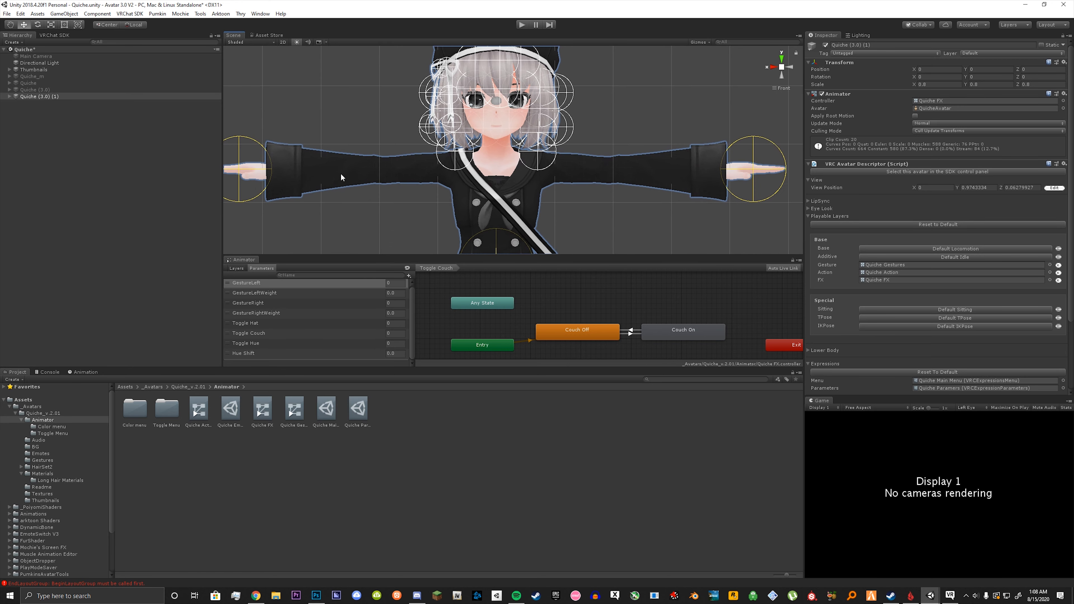
# Add a layer named "Hue Shift" to the Quiche FX animator controller
pyautogui.click(236, 268)
pyautogui.click(408, 274)
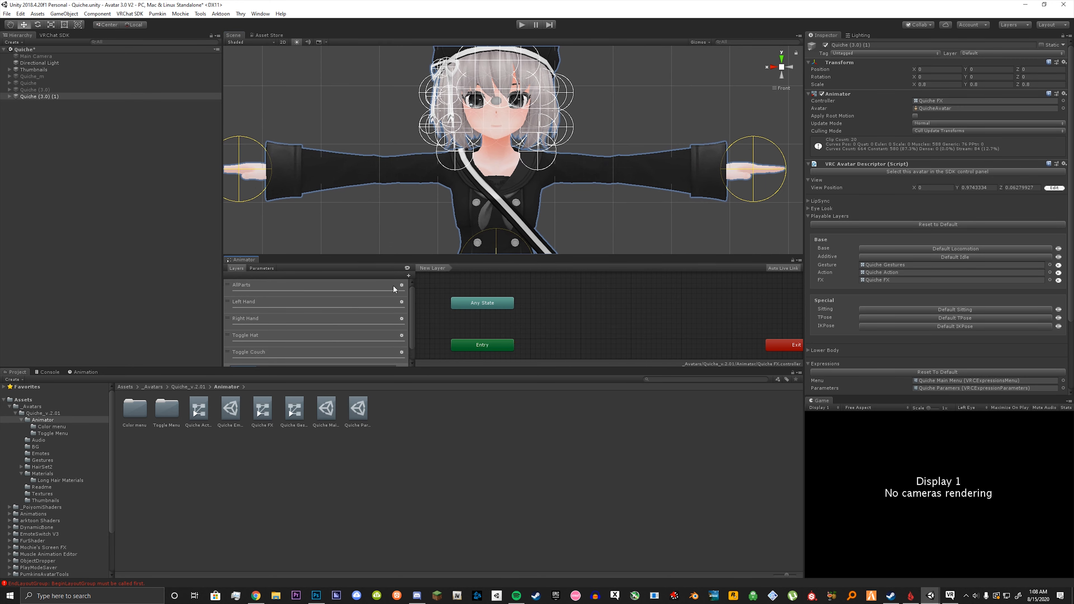
pyautogui.write('Hue Shift')
pyautogui.press('Return')
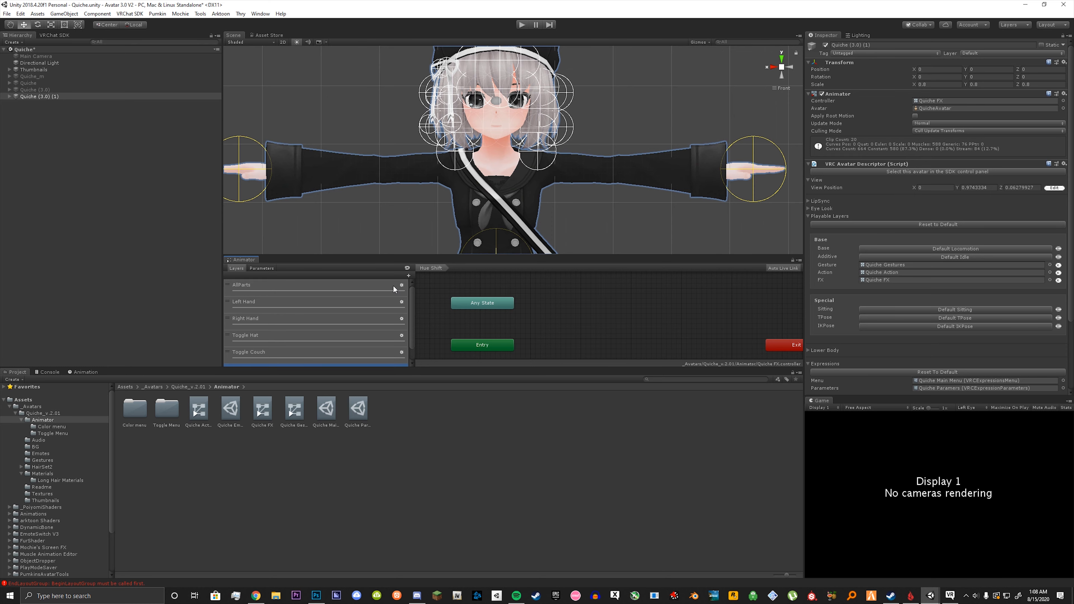
pyautogui.scroll(-2, 367, 314)
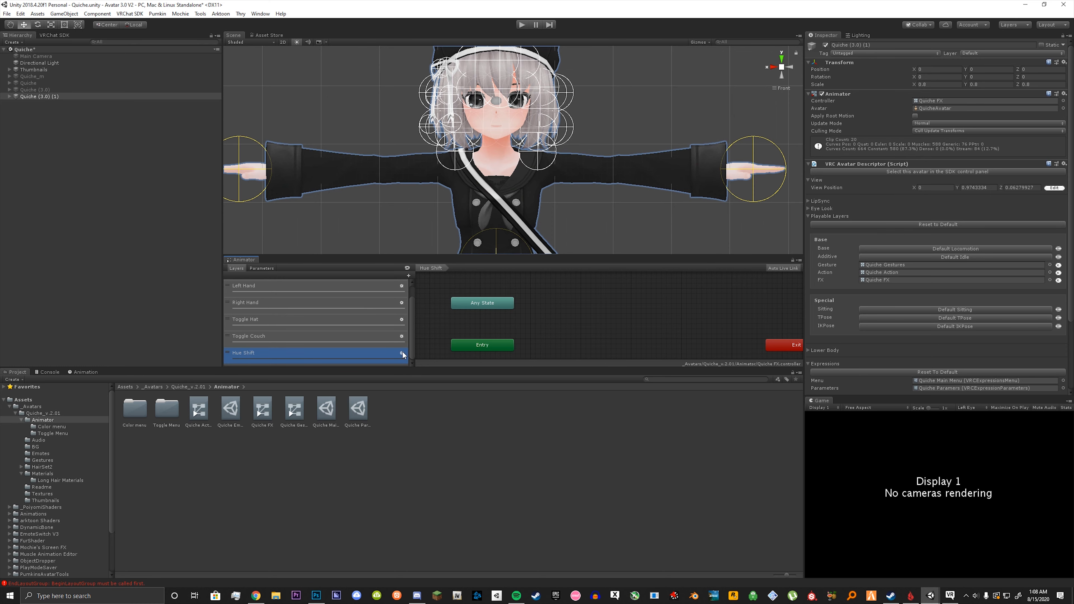
pyautogui.click(591, 326)
pyautogui.scroll(-5, 567, 328)
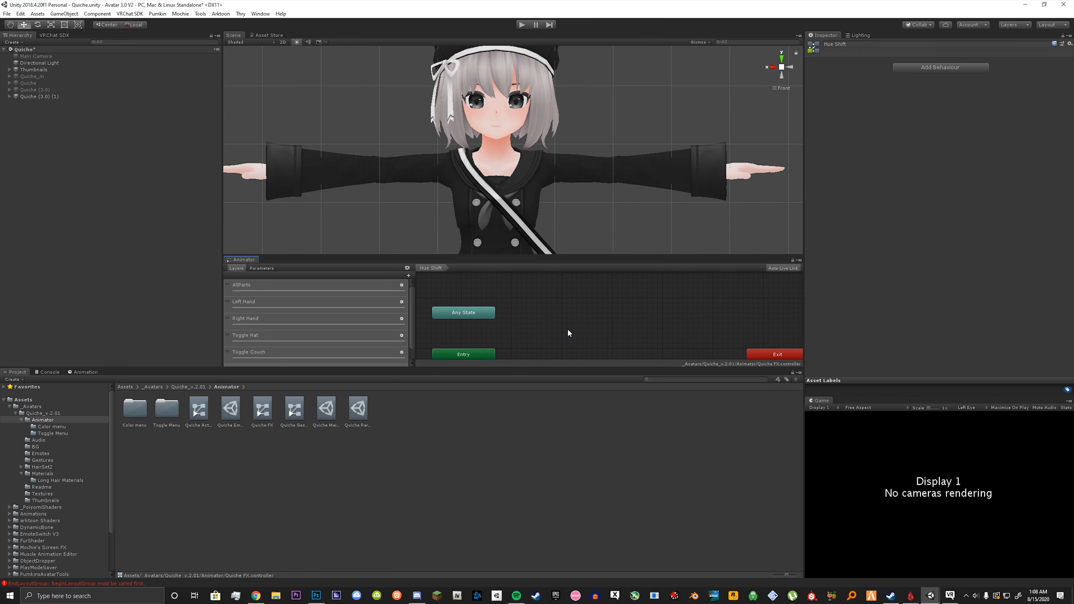
pyautogui.scroll(3, 563, 313)
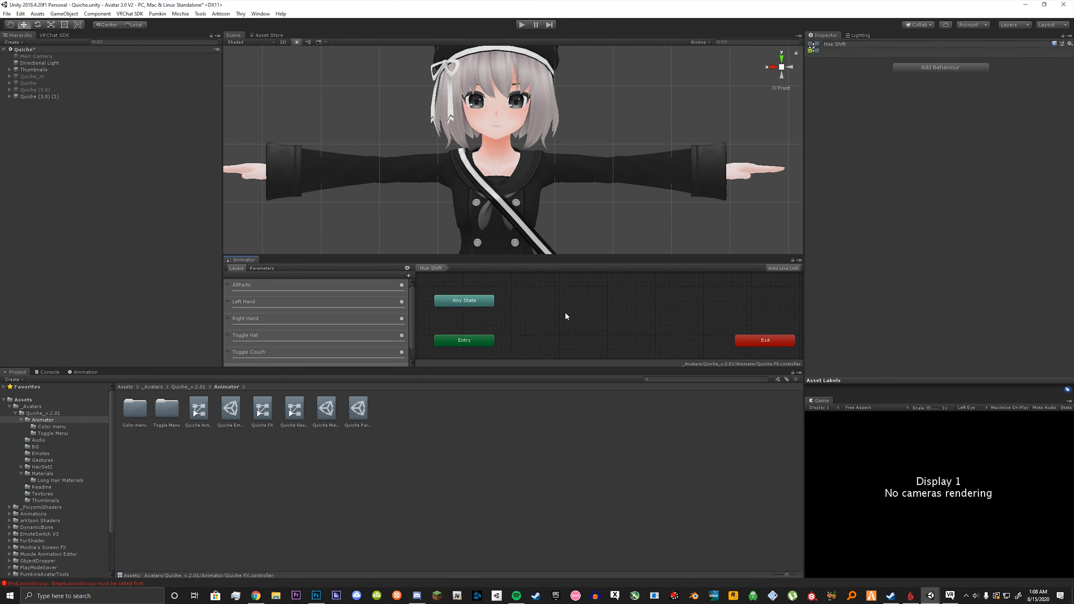
# Create an animation clip named "Default State" in the Color menu folder
pyautogui.click(64, 427)
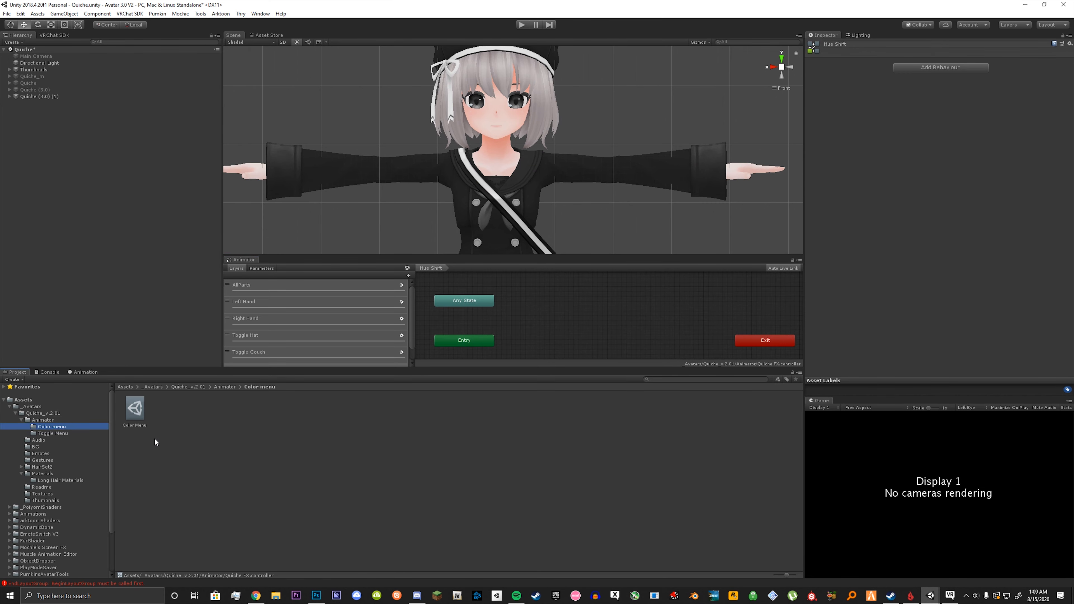
pyautogui.rightClick(175, 439)
pyautogui.moveTo(254, 231)
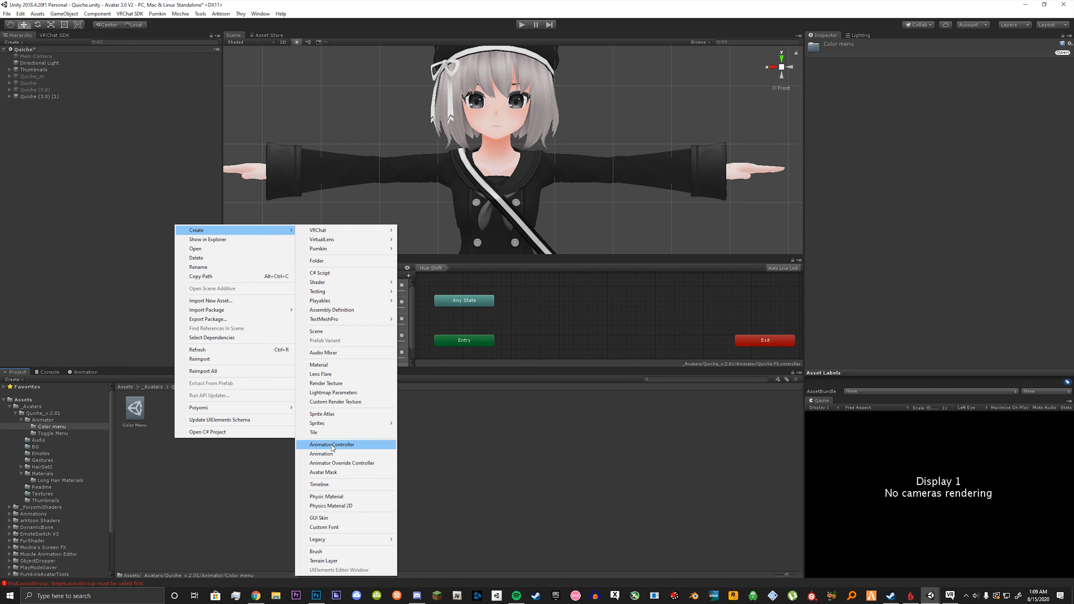
pyautogui.click(324, 451)
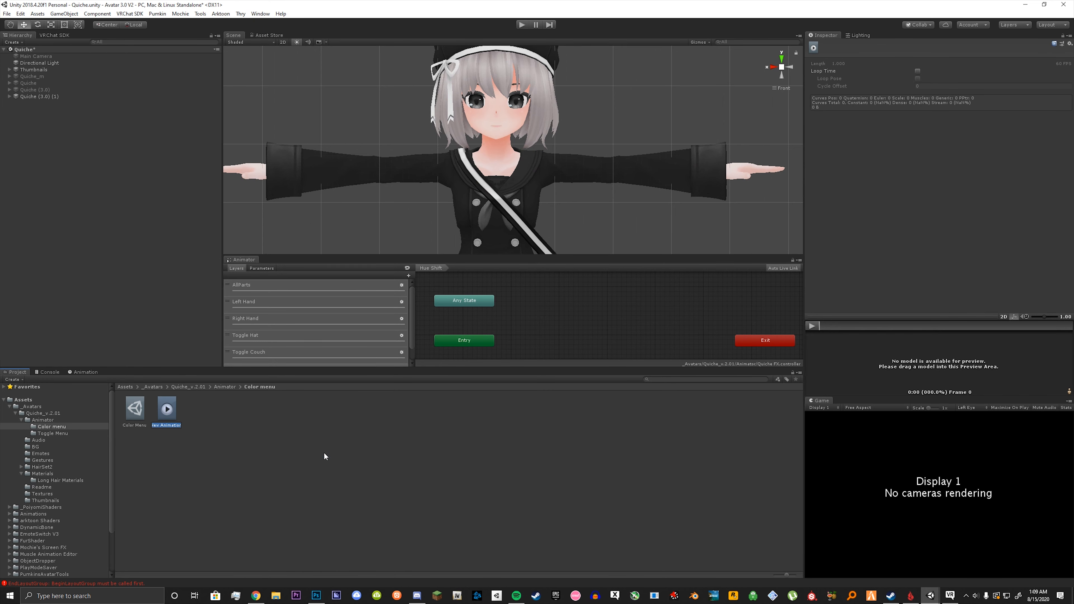
pyautogui.write('Default State')
pyautogui.press('Return')
pyautogui.click(211, 431)
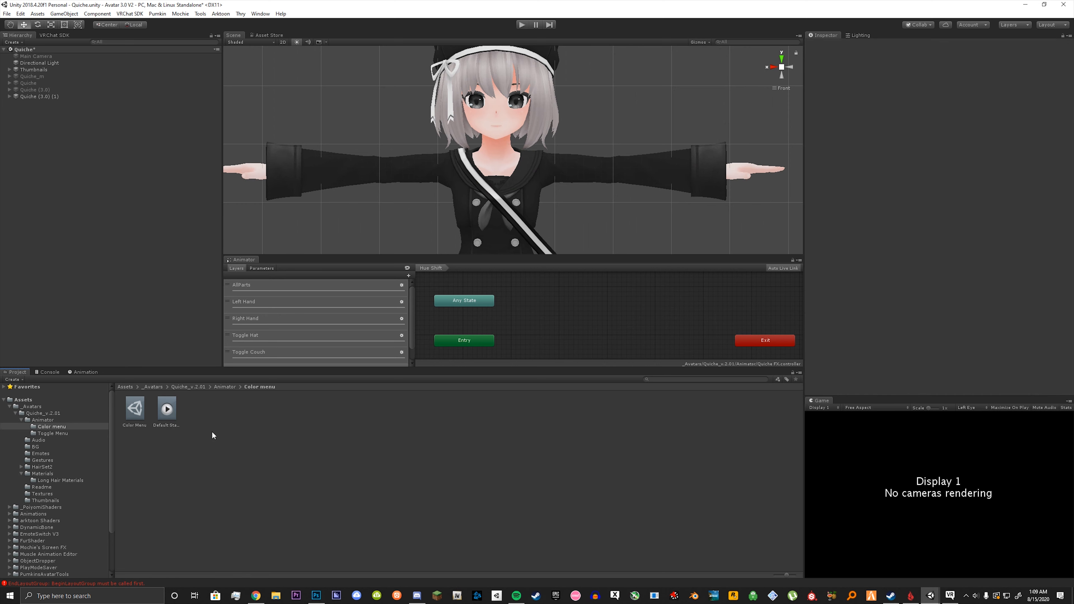
# Create an animation clip named "Hue Off" in the Color menu folder
pyautogui.rightClick(228, 407)
pyautogui.moveTo(311, 206)
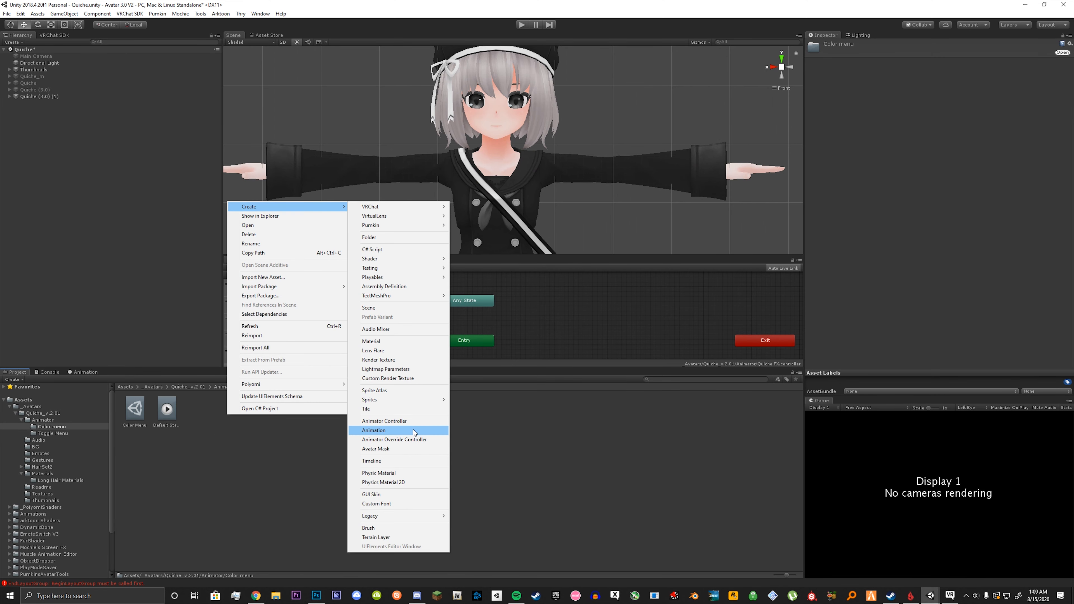
pyautogui.click(412, 428)
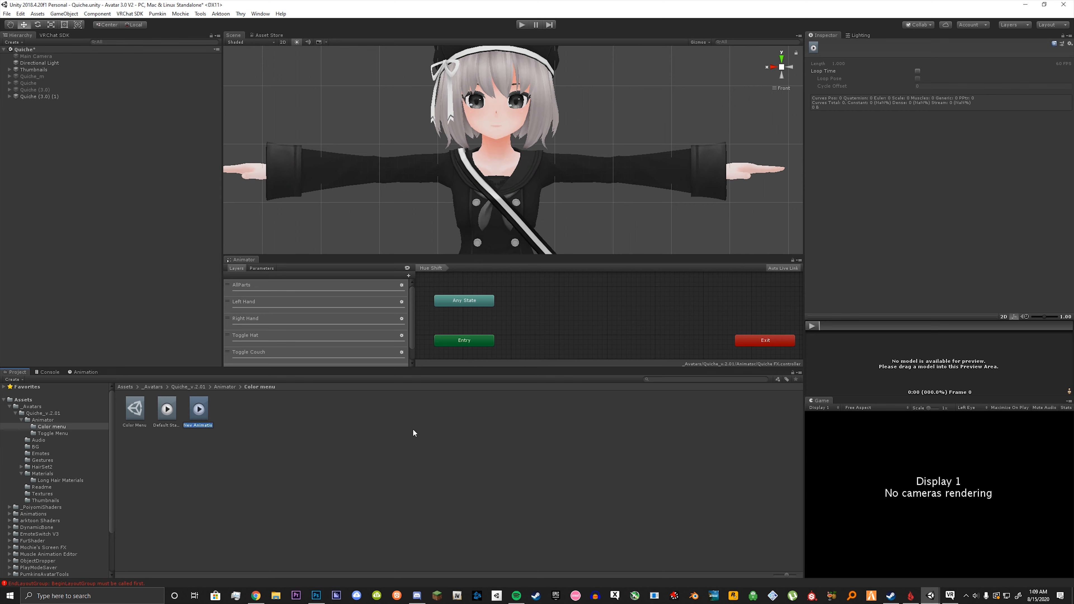
pyautogui.write('Hue Off')
pyautogui.press('Return')
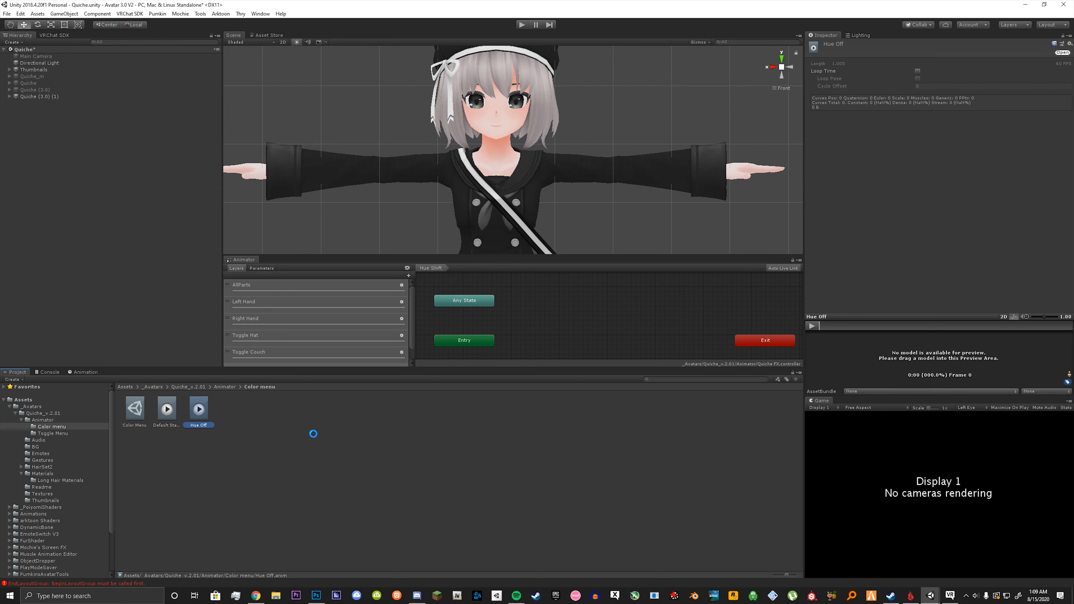
# Duplicate the Hue Off clip and rename the copy "Hue On"
pyautogui.hotkey('ctrl', 'd')
pyautogui.press('F2')
pyautogui.press('BackSpace')
pyautogui.press('BackSpace')
pyautogui.press('BackSpace')
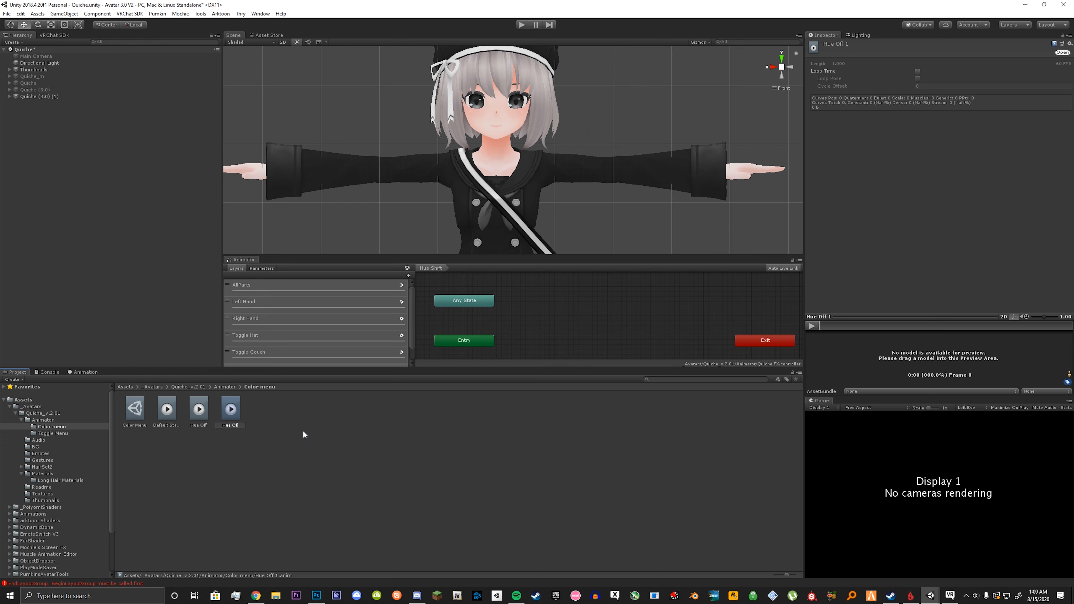
pyautogui.write('n')
pyautogui.press('Return')
pyautogui.click(346, 423)
# Add the Default State clip to the Hue Shift layer's graph as its first state
pyautogui.scroll(-1, 324, 336)
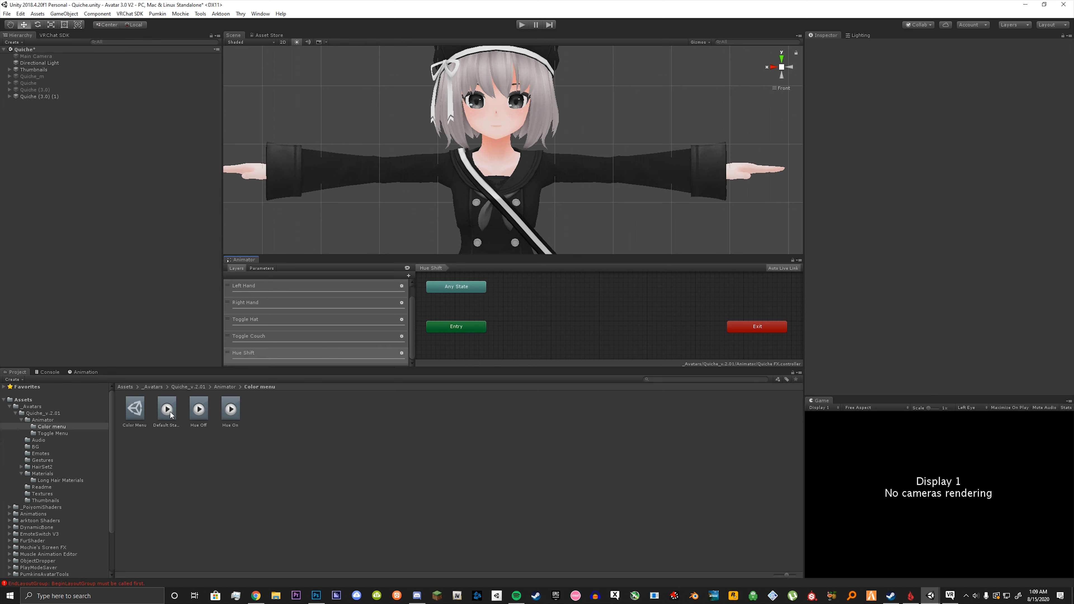
pyautogui.moveTo(161, 413); pyautogui.dragTo(590, 311)
pyautogui.moveTo(598, 320); pyautogui.dragTo(571, 289, button='middle')
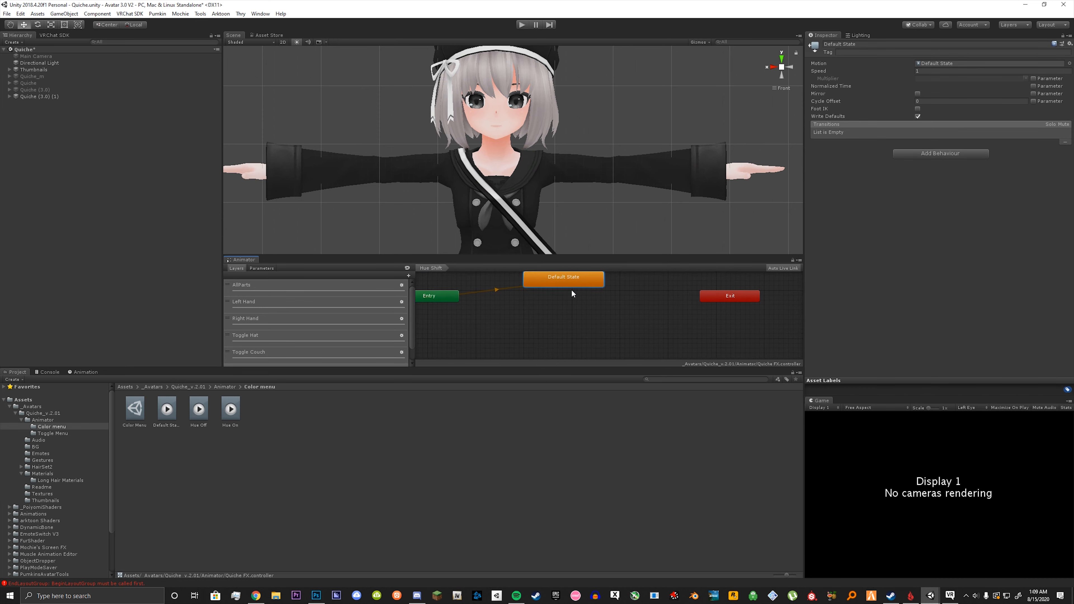
# Create a new blend tree state in the Hue Shift layer and place it directly below Default State
pyautogui.rightClick(554, 305)
pyautogui.moveTo(568, 311)
pyautogui.click(686, 333)
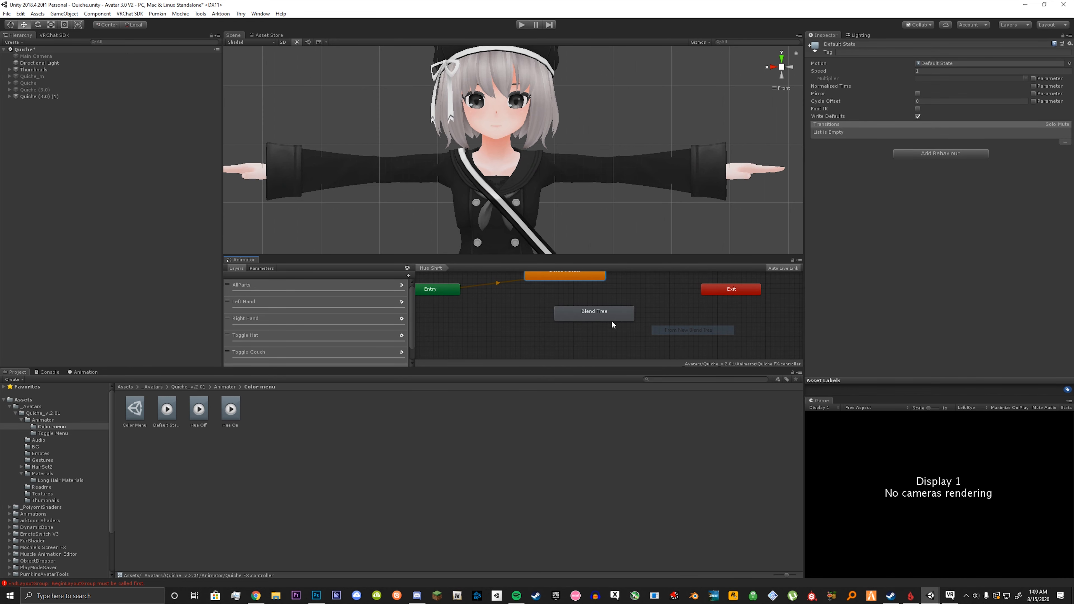
pyautogui.moveTo(595, 320); pyautogui.dragTo(560, 319)
pyautogui.moveTo(596, 304)
pyautogui.mouseDown(button='middle')
pyautogui.moveTo(590, 312)
pyautogui.moveTo(605, 312)
pyautogui.mouseUp(button='middle')
pyautogui.click(624, 307)
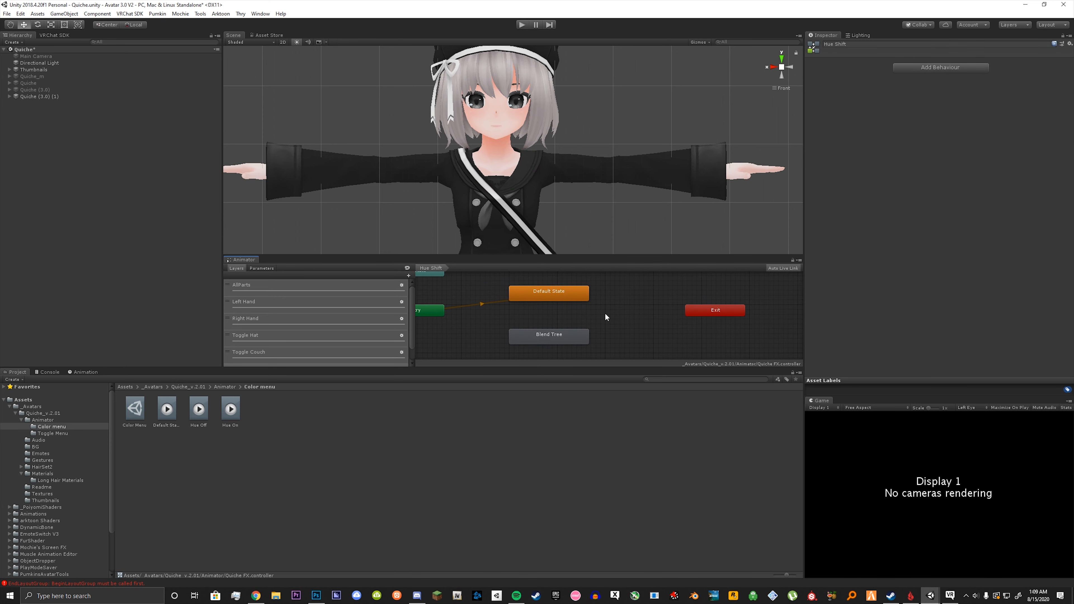
# Make a transition from Default State to Blend Tree
pyautogui.rightClick(549, 292)
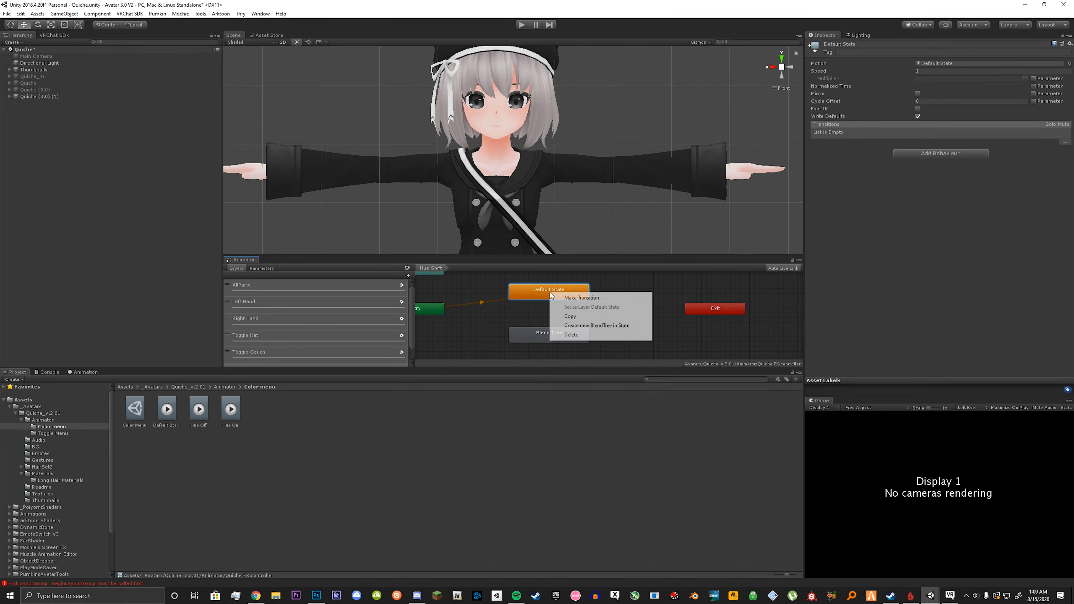
pyautogui.click(562, 297)
pyautogui.click(546, 338)
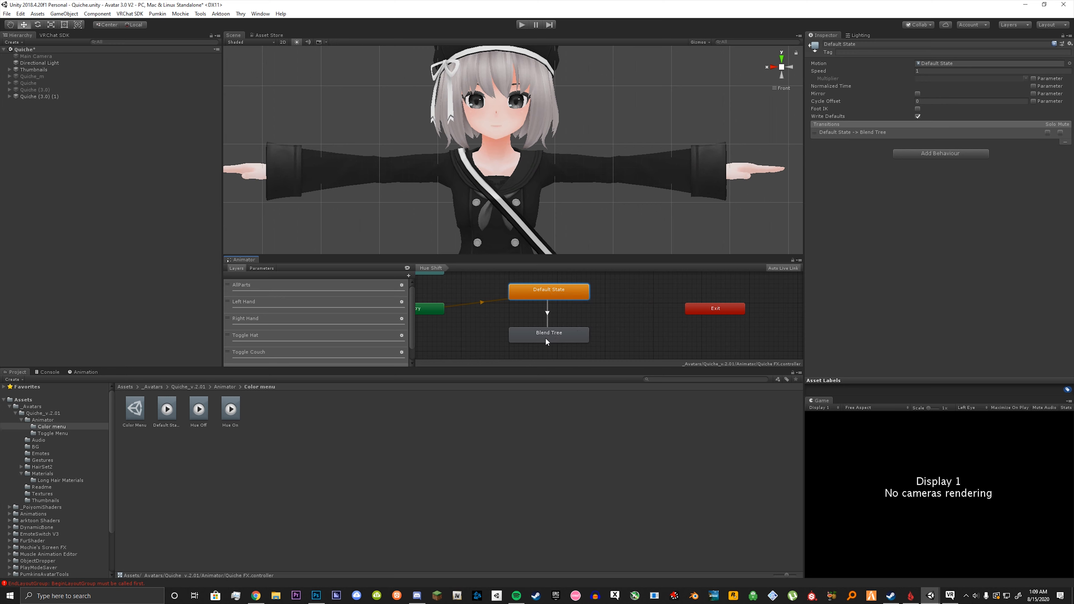
# Add a condition to the Default State to Blend Tree transition: Toggle Hue Equals 1
pyautogui.click(546, 314)
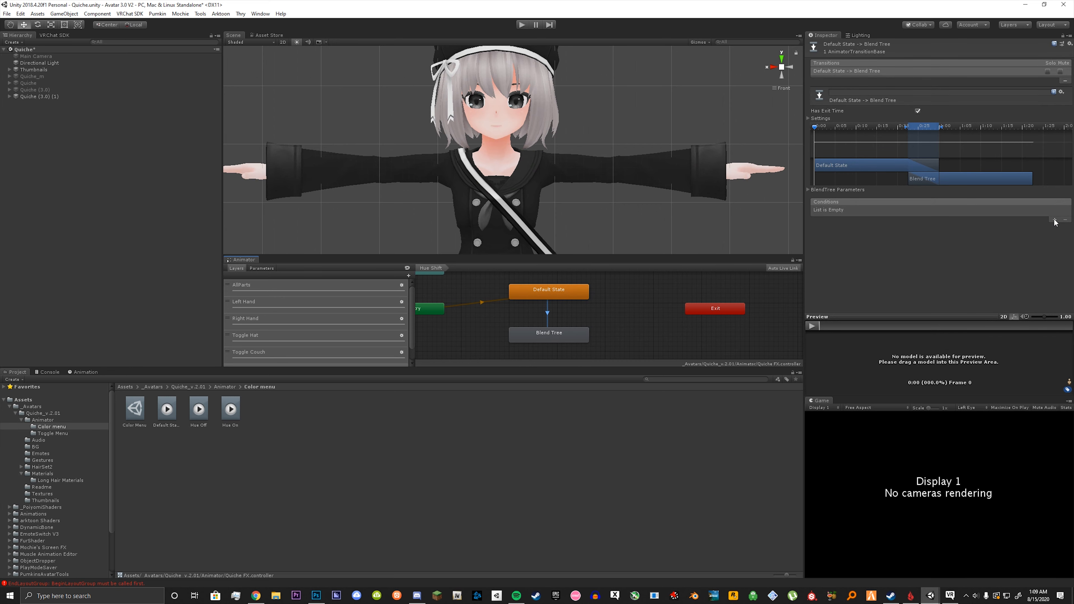
pyautogui.click(1055, 219)
pyautogui.click(914, 210)
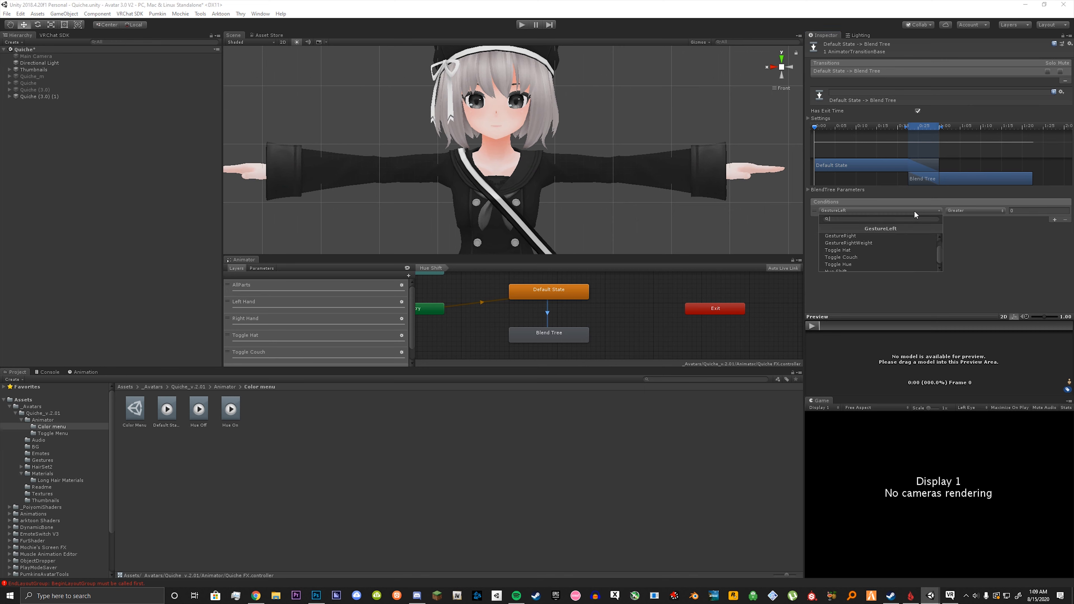
pyautogui.click(860, 263)
pyautogui.click(974, 210)
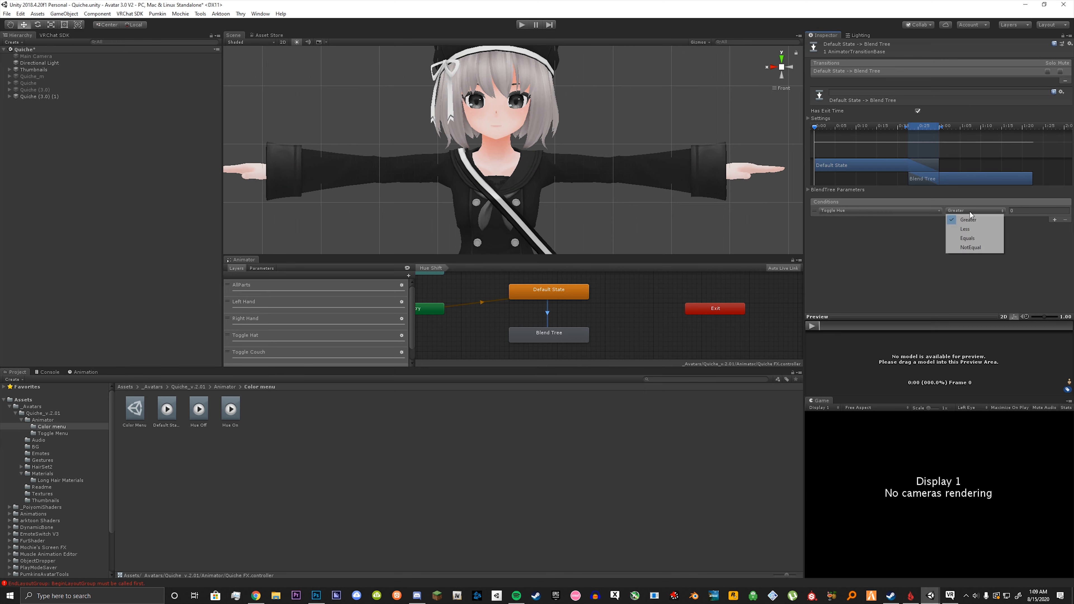
pyautogui.click(968, 234)
pyautogui.click(1028, 210)
pyautogui.write('1')
pyautogui.press('Return')
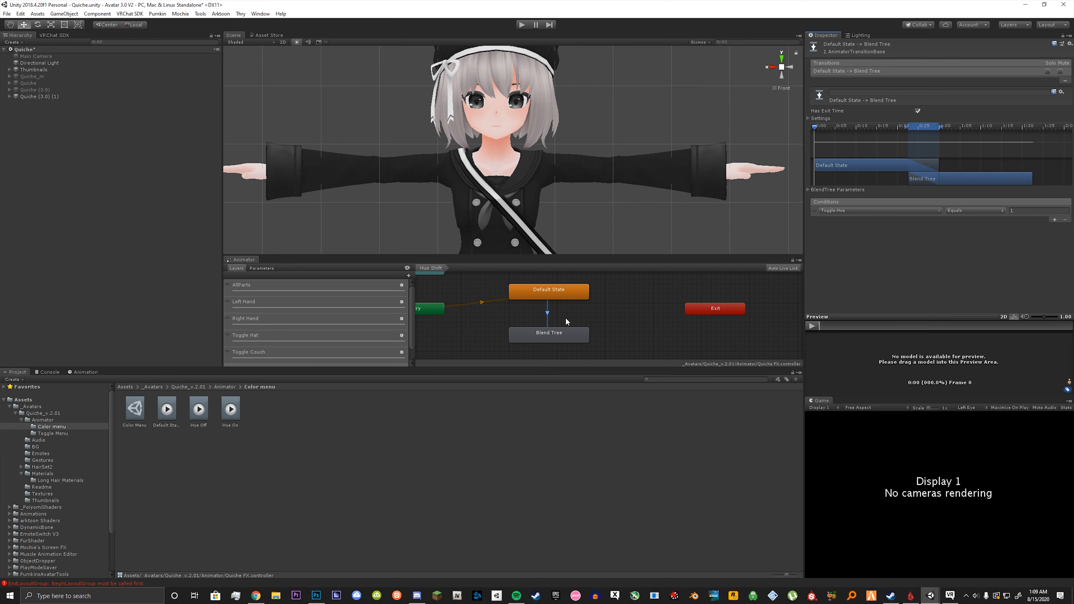
# Make a return transition from Blend Tree to Default State
pyautogui.rightClick(559, 338)
pyautogui.click(575, 342)
pyautogui.click(555, 295)
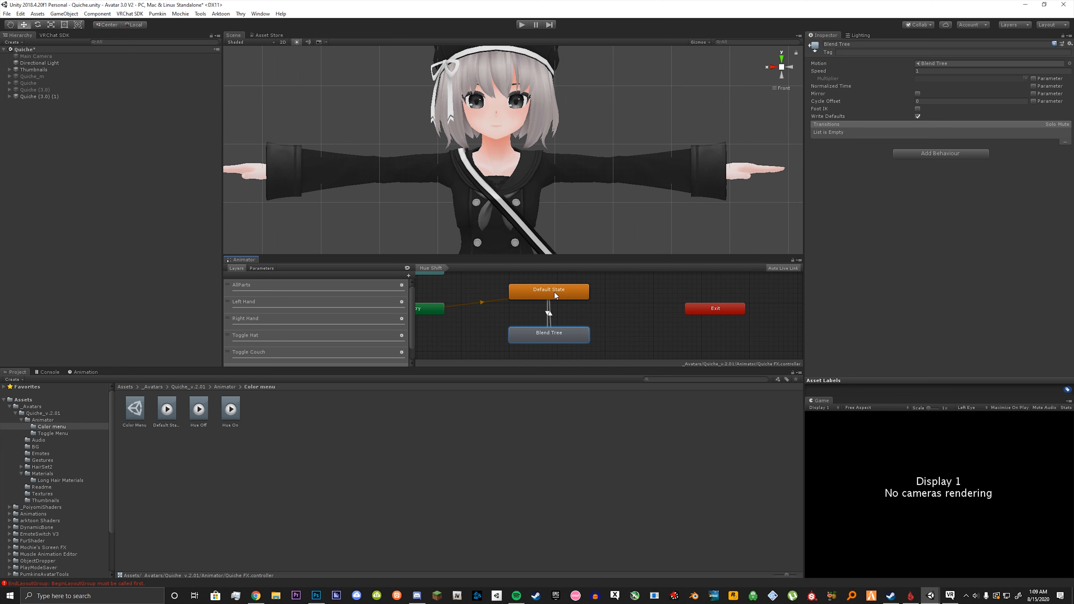
pyautogui.click(558, 295)
# Add a condition to the Blend Tree to Default State transition: Toggle Hue NotEqual 1
pyautogui.click(551, 313)
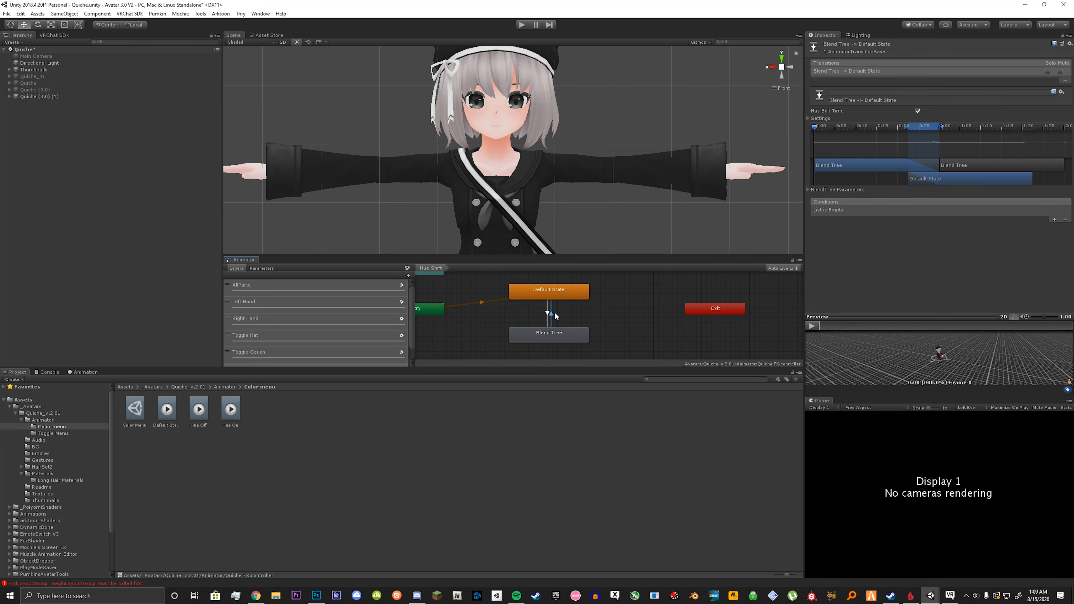
pyautogui.click(1054, 219)
pyautogui.click(880, 210)
pyautogui.click(852, 264)
pyautogui.click(975, 211)
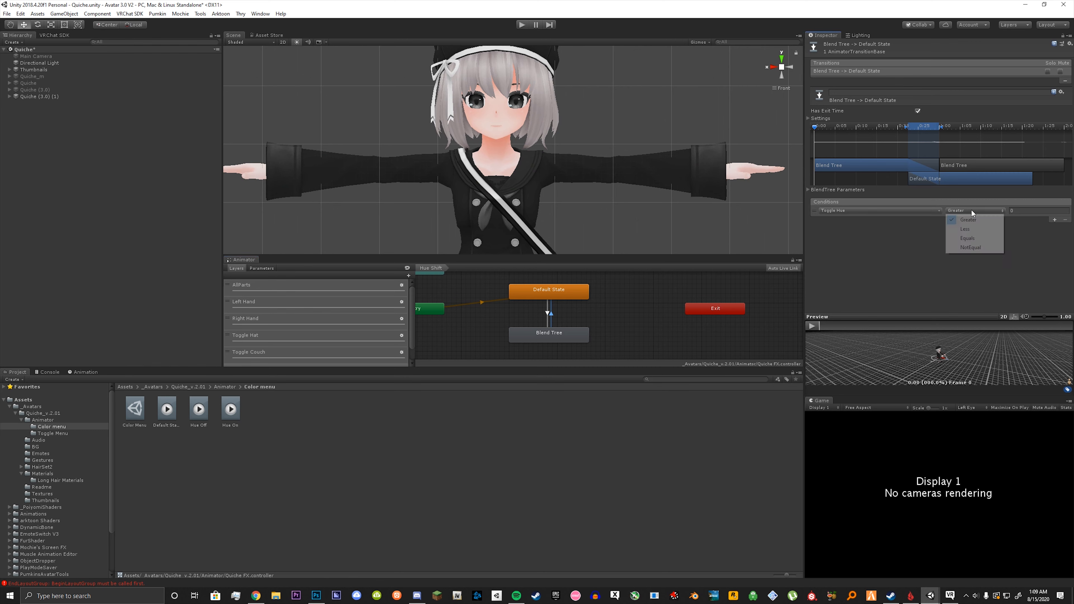
pyautogui.click(972, 248)
pyautogui.click(1023, 210)
pyautogui.write('1')
pyautogui.click(1015, 239)
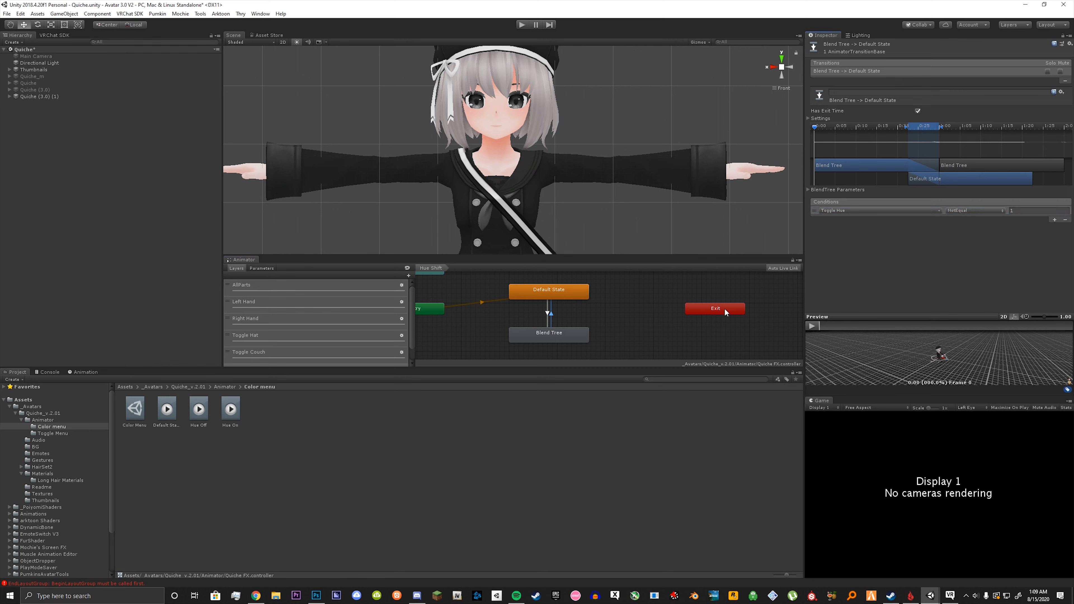
# Open the Blend Tree state and set its blend parameter to Hue Shift
pyautogui.scroll(-6, 677, 318)
pyautogui.moveTo(677, 318); pyautogui.dragTo(668, 320, button='middle')
pyautogui.scroll(5, 668, 320)
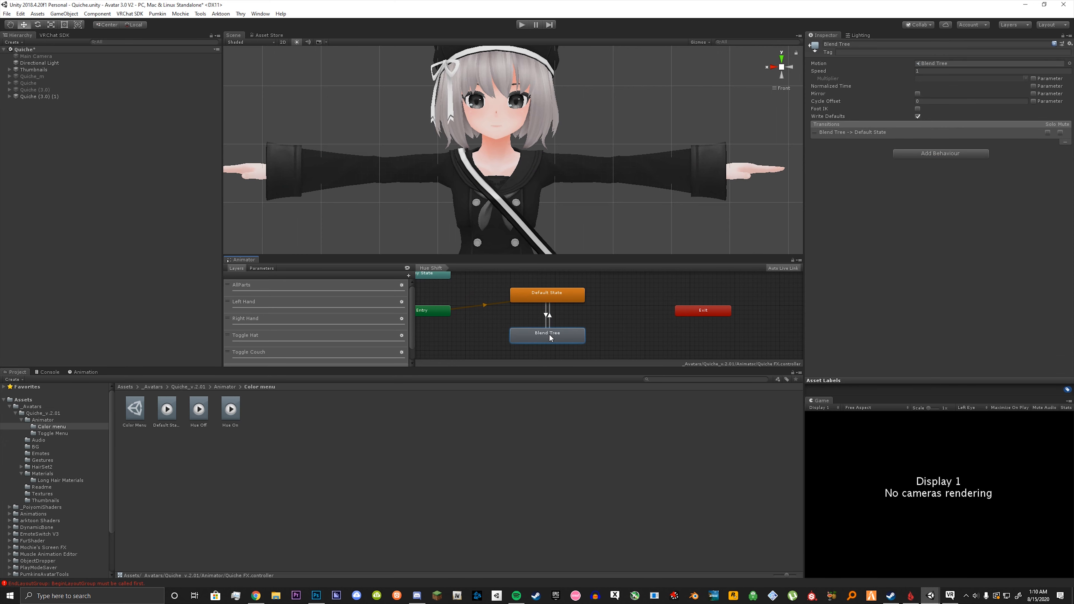
pyautogui.doubleClick(549, 333)
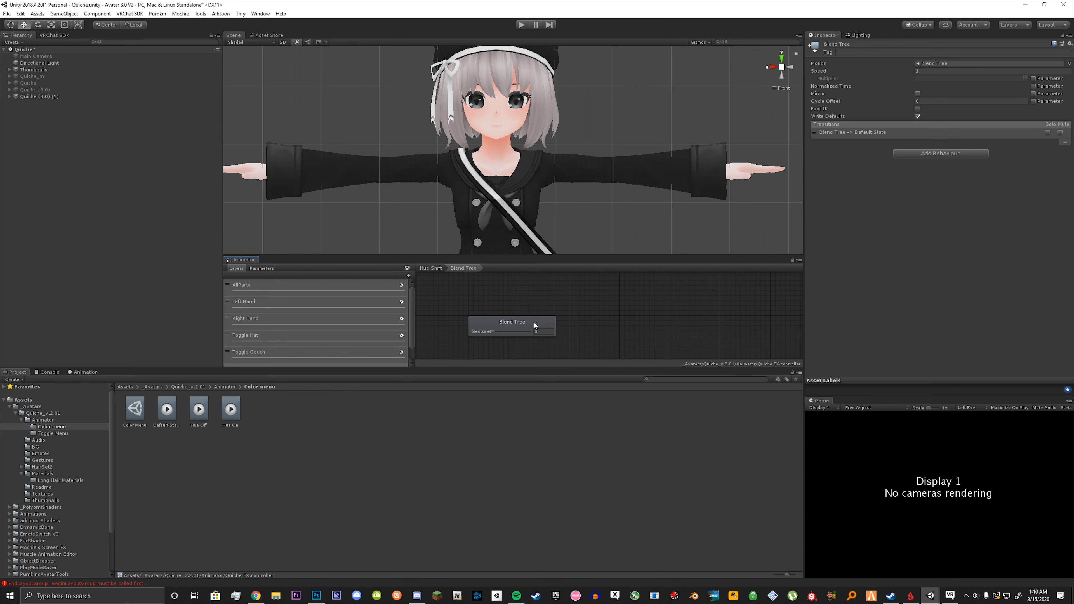
pyautogui.click(530, 323)
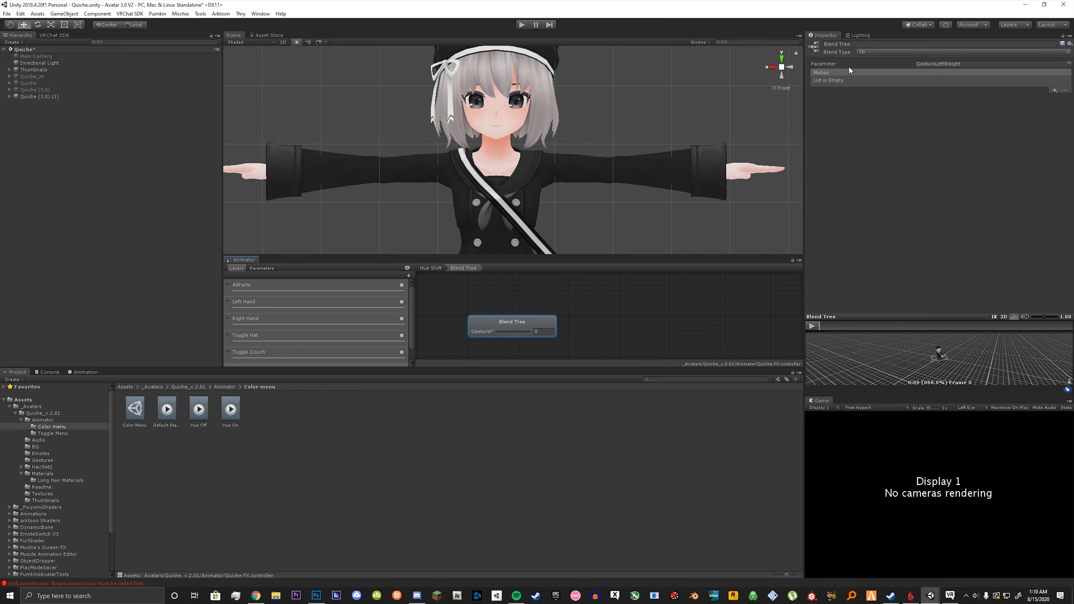
pyautogui.click(1057, 63)
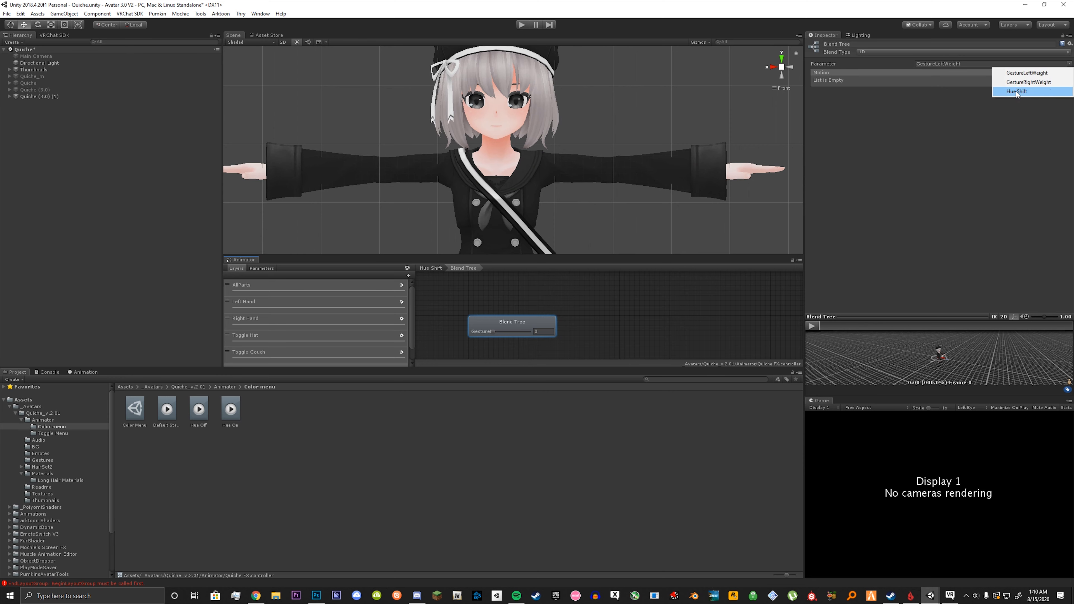
pyautogui.click(1016, 91)
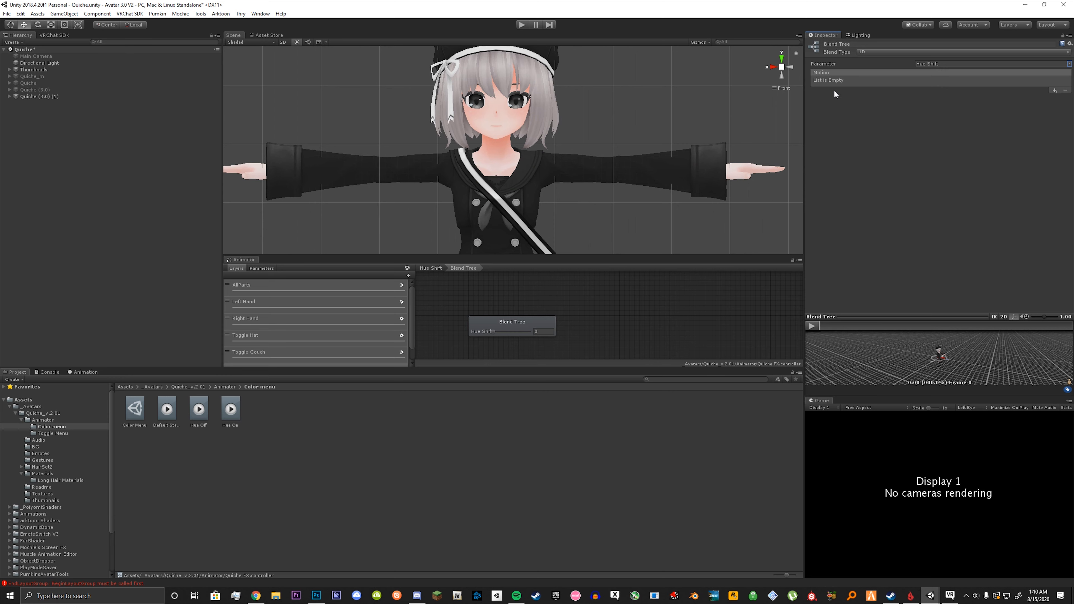
# Add two motion fields to the blend tree, assign Hue Off to the first and Hue On to the second, and return to the Hue Shift layer
pyautogui.click(1054, 90)
pyautogui.click(1031, 97)
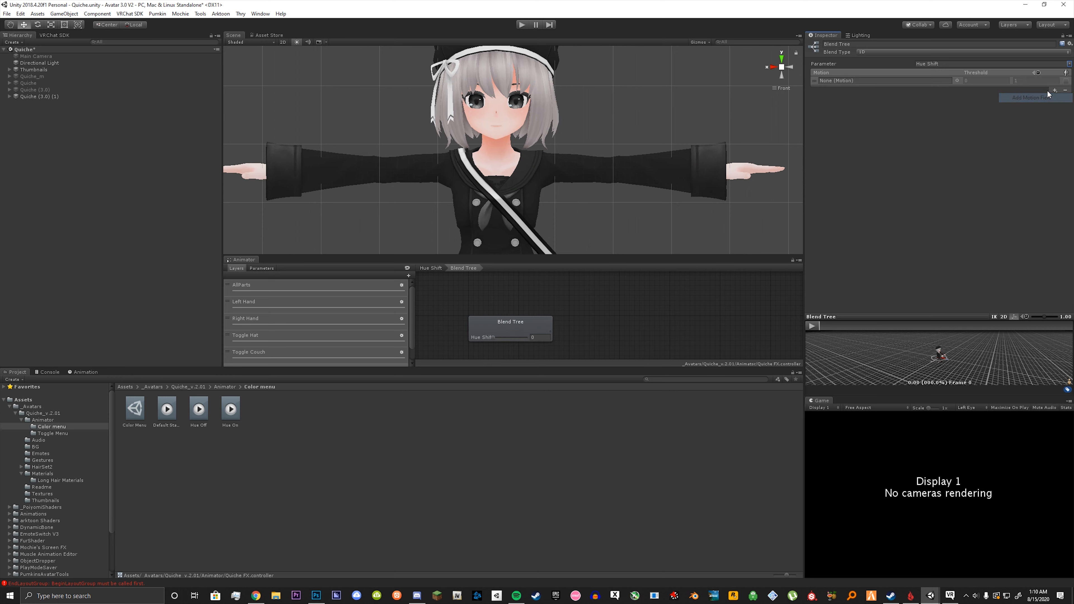
pyautogui.click(1054, 90)
pyautogui.click(1031, 97)
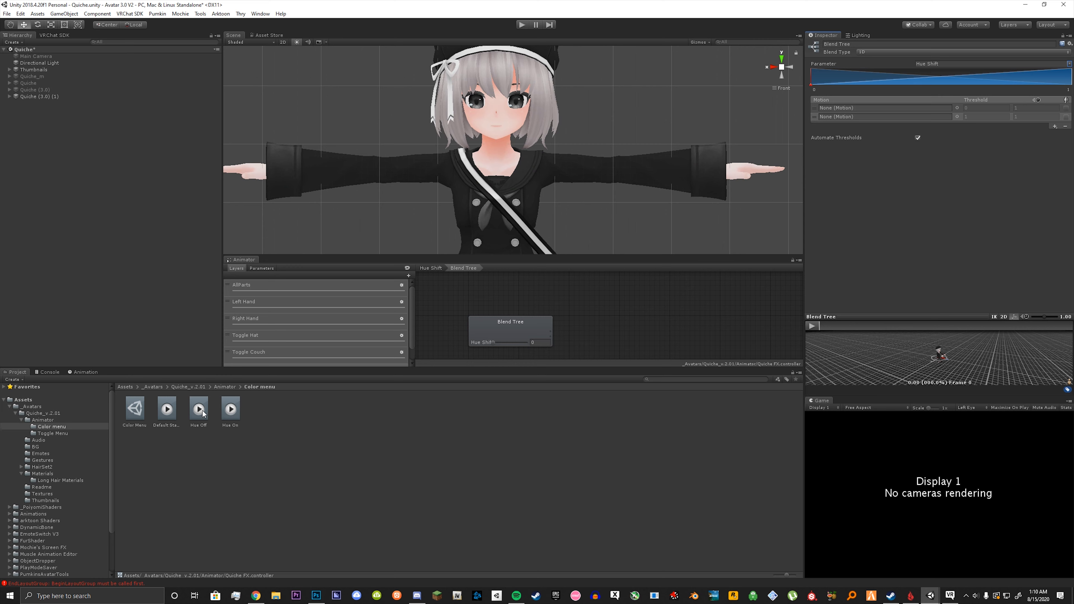
pyautogui.moveTo(203, 413); pyautogui.dragTo(888, 108)
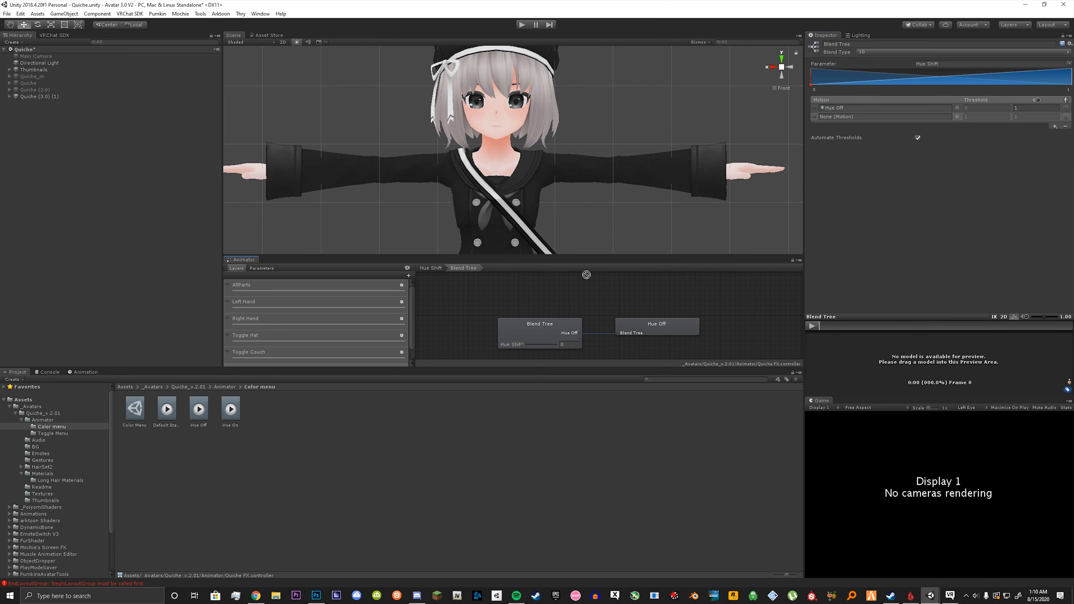
pyautogui.moveTo(586, 274); pyautogui.dragTo(842, 117)
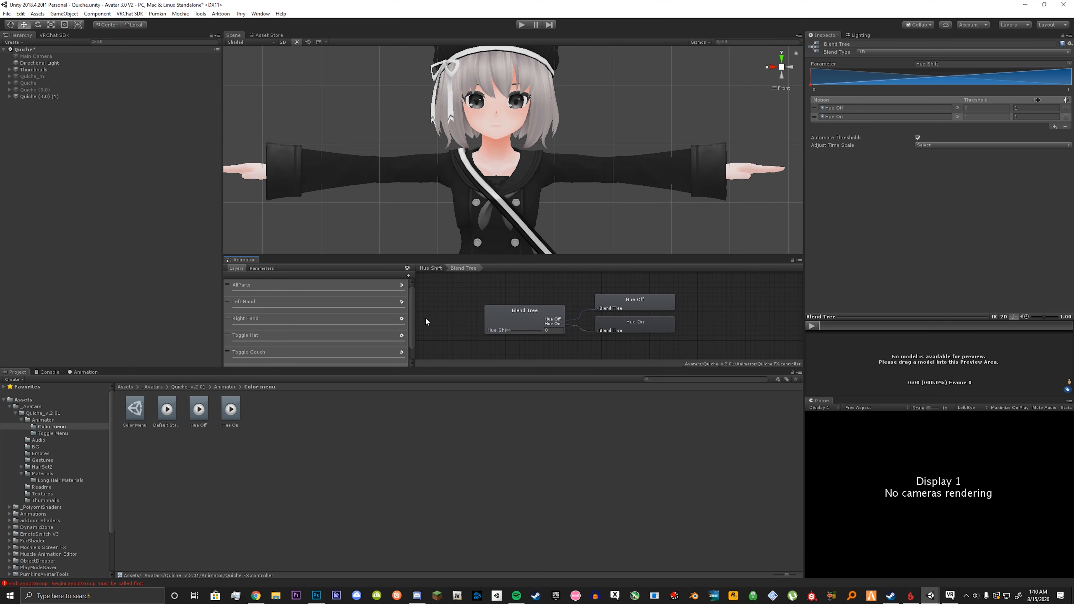
pyautogui.scroll(-2, 286, 323)
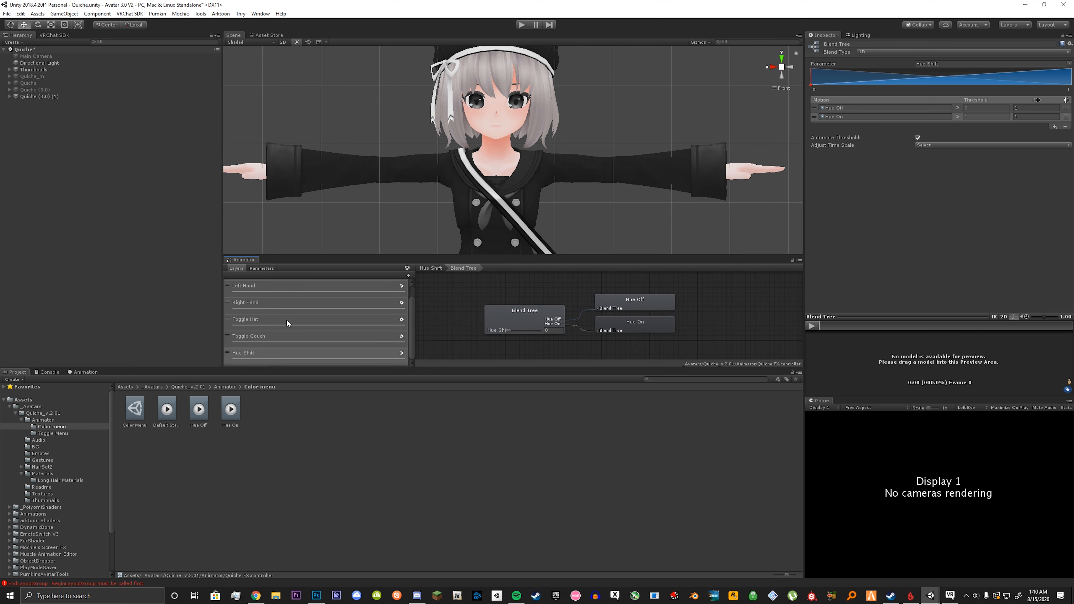
pyautogui.click(431, 267)
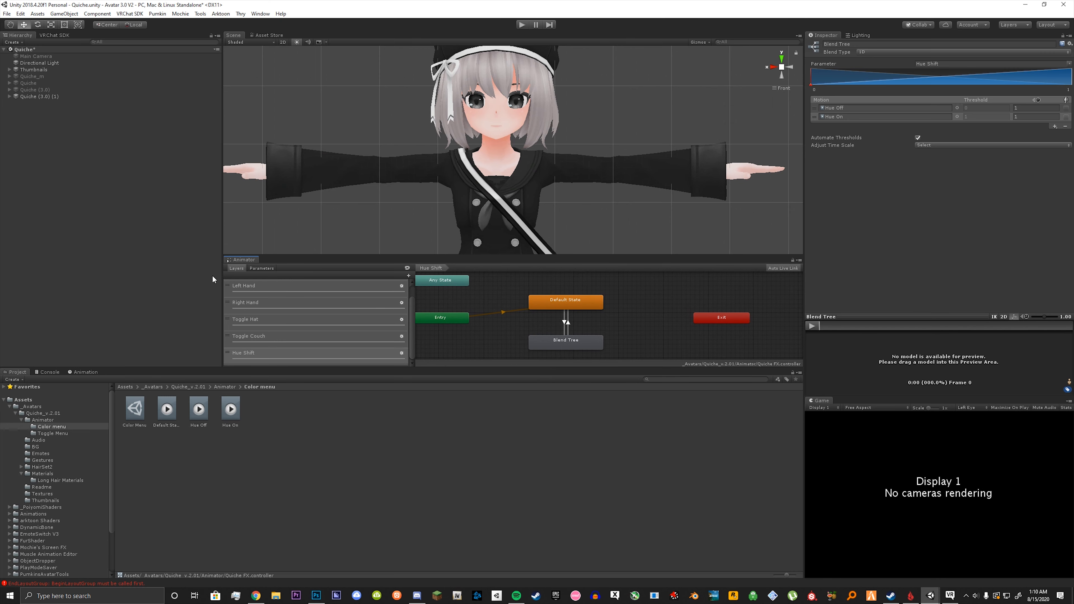
# Start recording the Hue Off clip on the Quiche (3.0) (1) avatar and show the project files
pyautogui.click(64, 96)
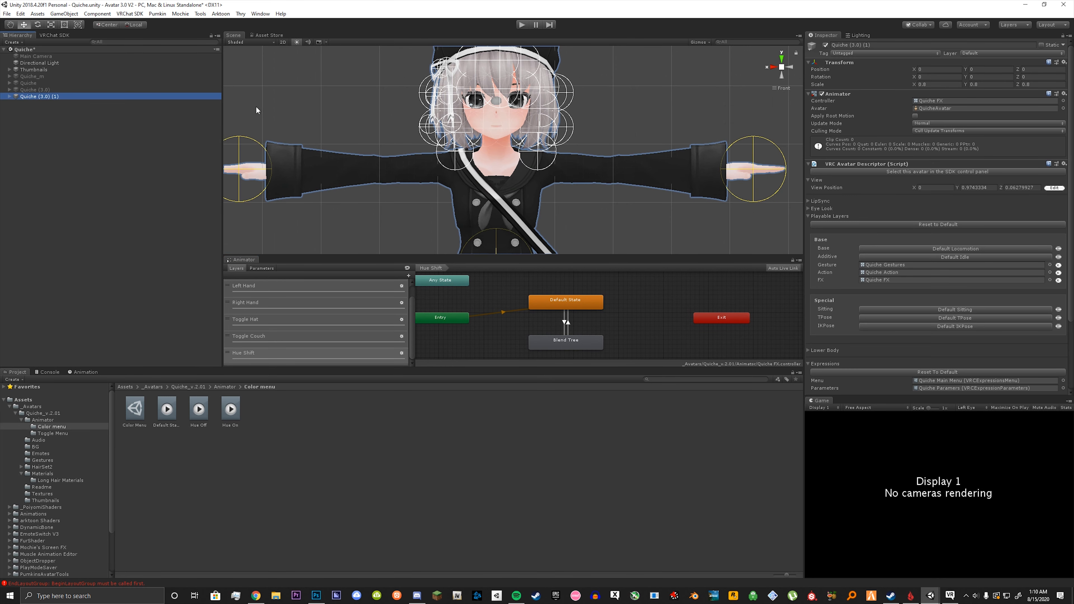
pyautogui.click(84, 371)
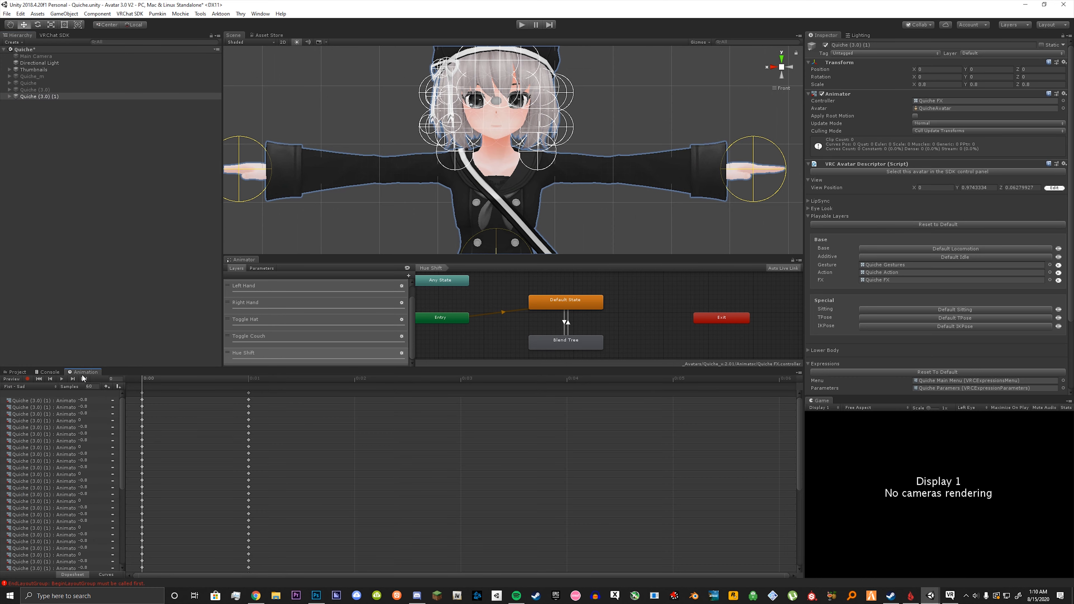
pyautogui.click(36, 387)
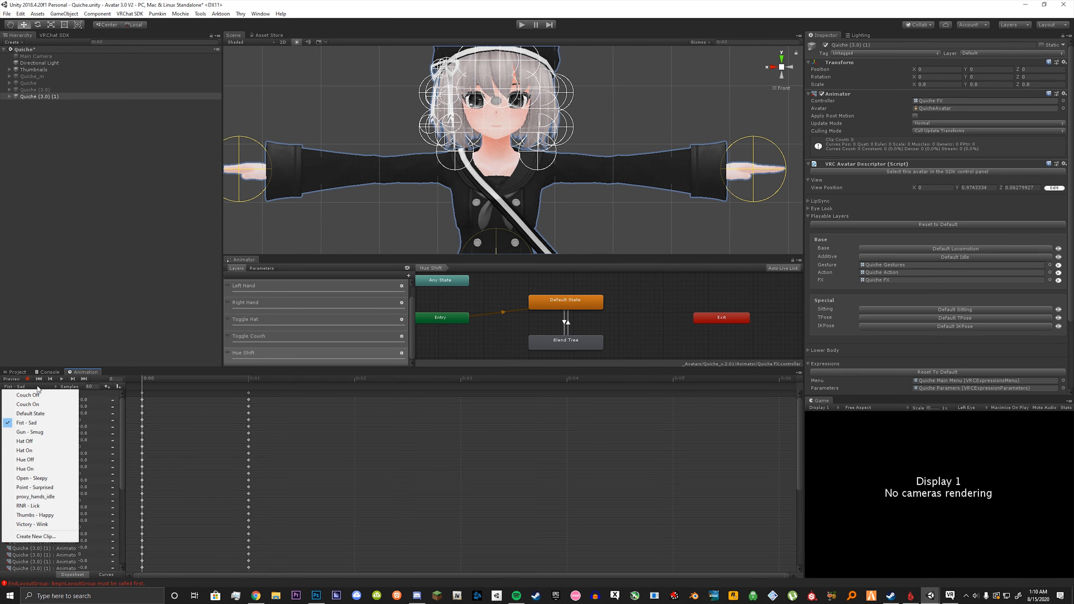
pyautogui.click(36, 460)
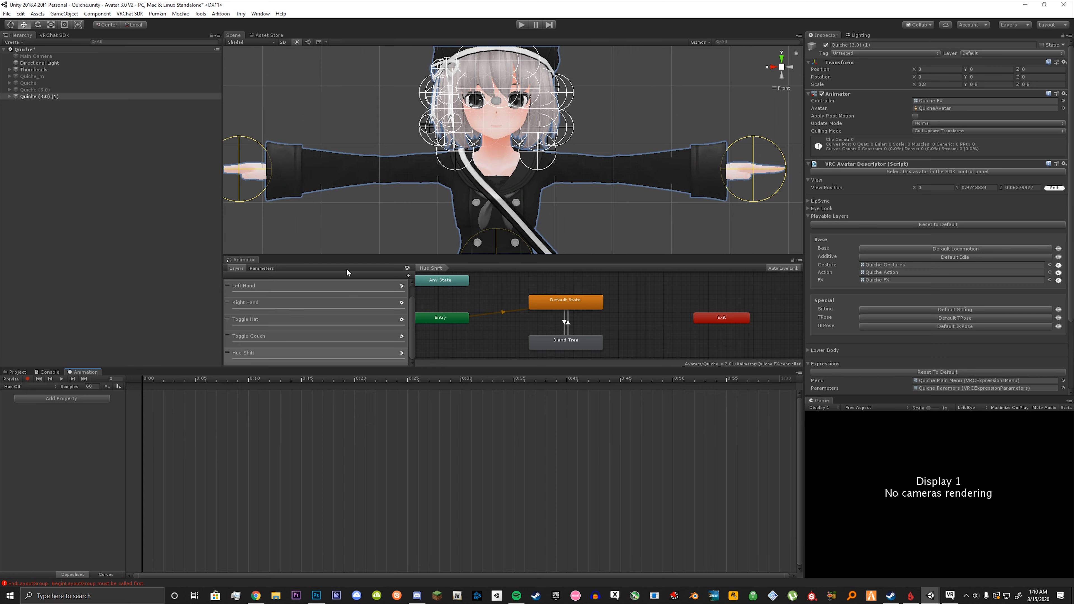
pyautogui.moveTo(376, 233); pyautogui.dragTo(388, 204, button='middle')
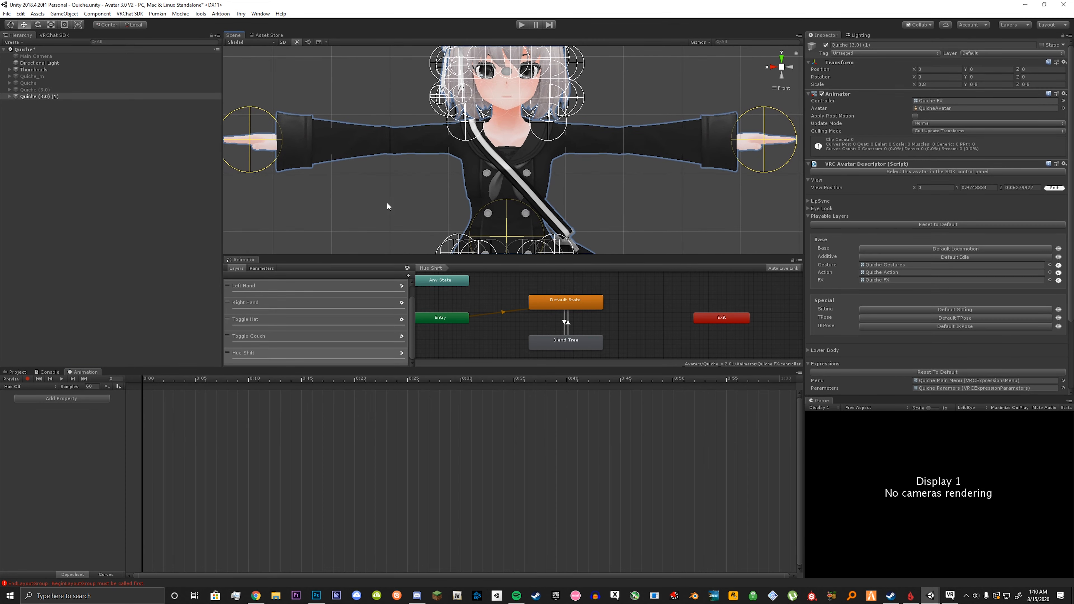
pyautogui.click(27, 379)
pyautogui.click(18, 372)
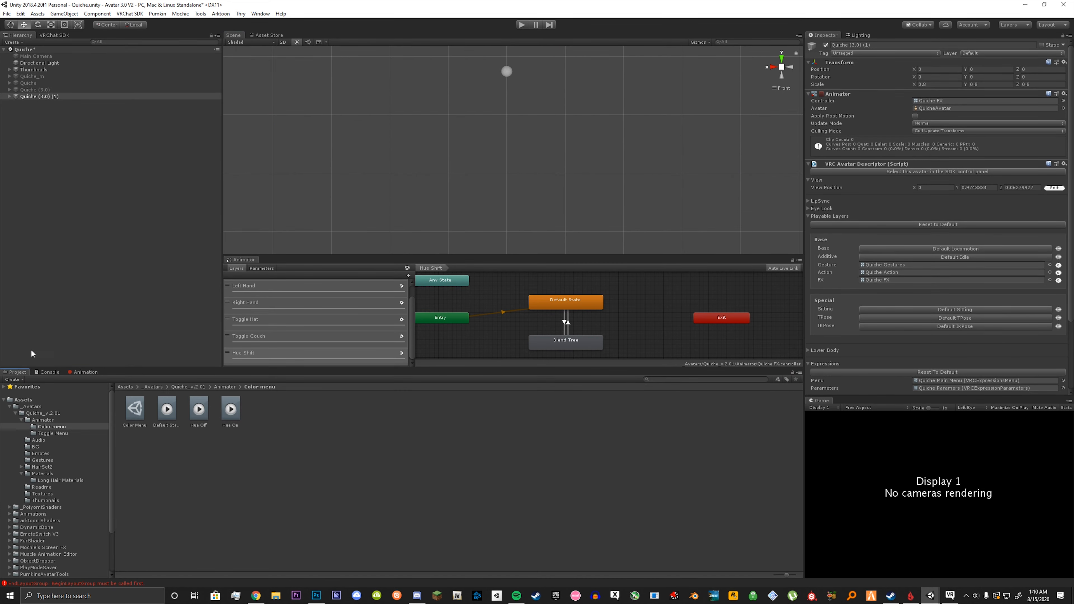
# Bring the avatar's head and upper body into view in the scene
pyautogui.moveTo(354, 189); pyautogui.dragTo(355, 142, button='middle')
pyautogui.moveTo(403, 201); pyautogui.dragTo(386, 84, button='middle')
pyautogui.moveTo(435, 179); pyautogui.dragTo(436, 46, button='middle')
pyautogui.scroll(2, 482, 192)
pyautogui.moveTo(480, 189); pyautogui.dragTo(481, 130)
pyautogui.scroll(-2, 482, 131)
pyautogui.moveTo(475, 157); pyautogui.dragTo(486, 175, button='middle')
pyautogui.scroll(-1, 486, 178)
pyautogui.scroll(-1, 485, 181)
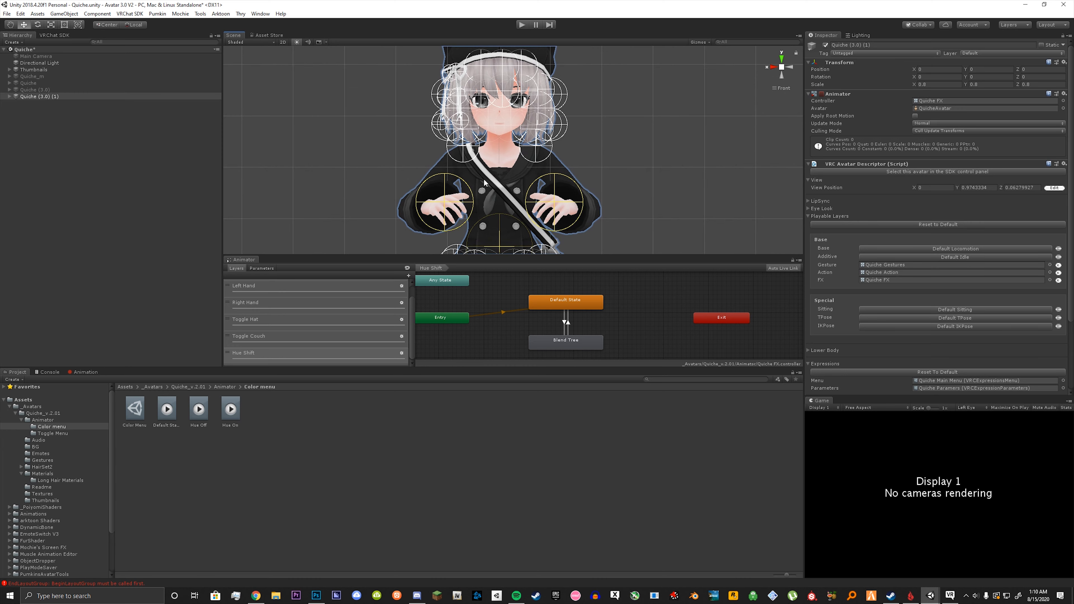
# Expand the Quiche (3.0) (1) avatar and replace the Body mesh's Element 0 material with M_face Hue from the Long Hair Materials folder
pyautogui.click(9, 96)
pyautogui.click(26, 110)
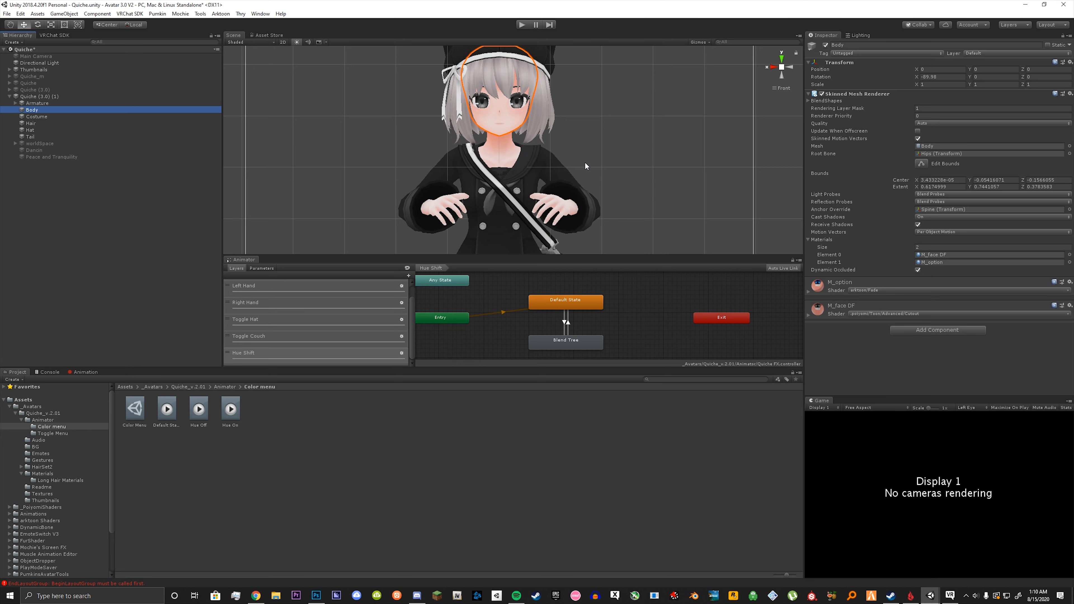
pyautogui.moveTo(584, 161); pyautogui.dragTo(578, 169, button='middle')
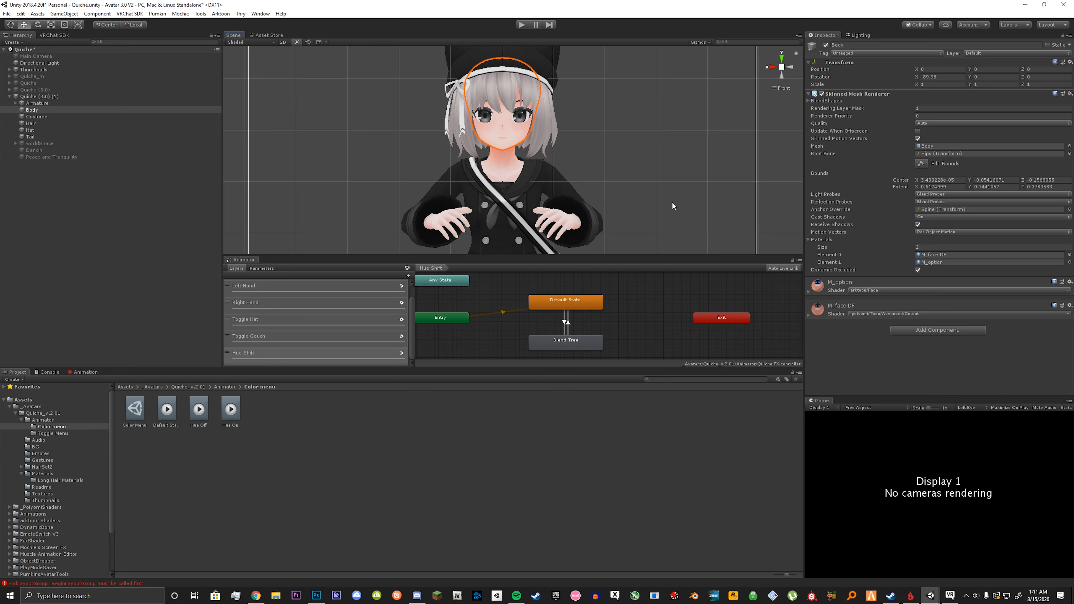
pyautogui.click(938, 255)
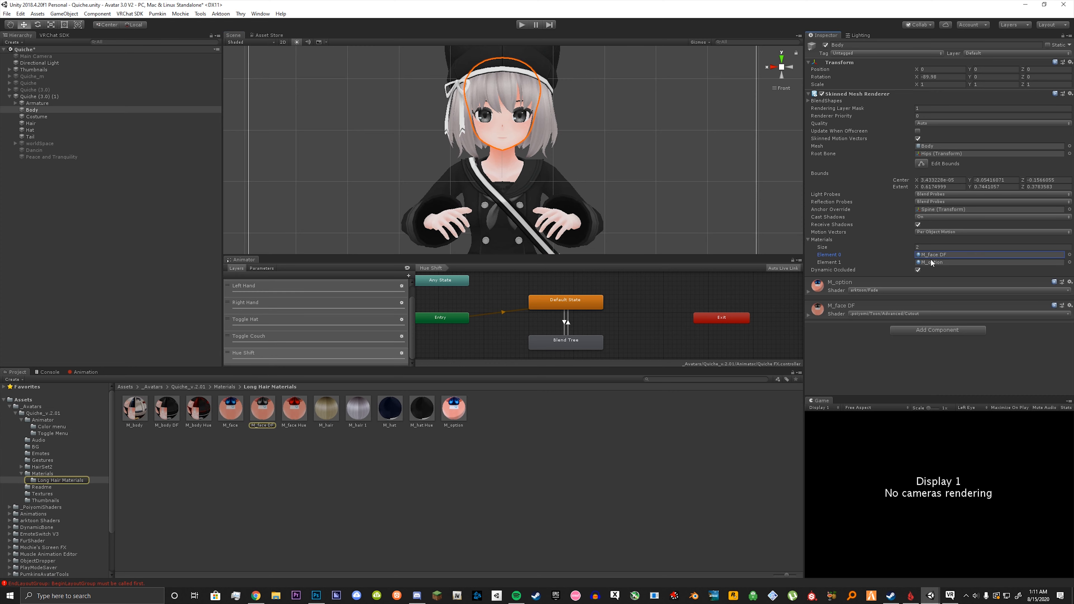
pyautogui.click(820, 240)
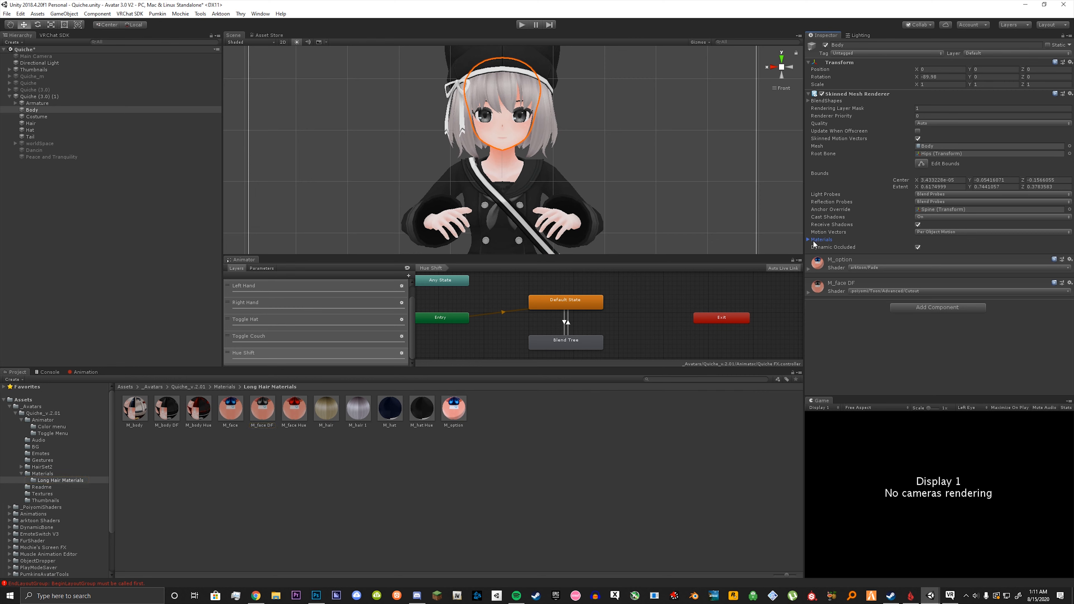
pyautogui.click(808, 240)
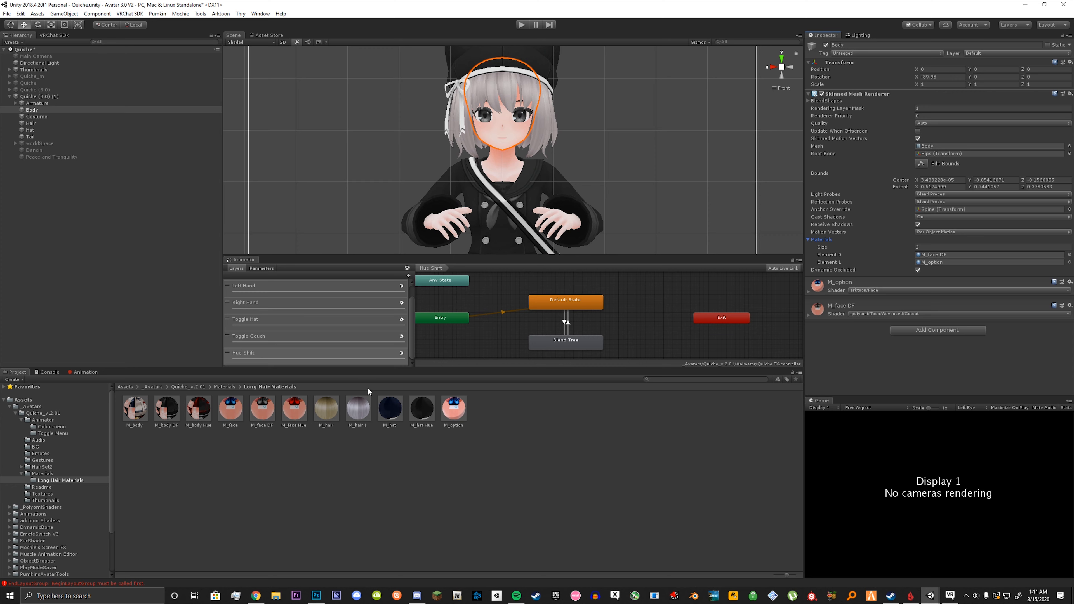
pyautogui.moveTo(301, 417); pyautogui.dragTo(972, 255)
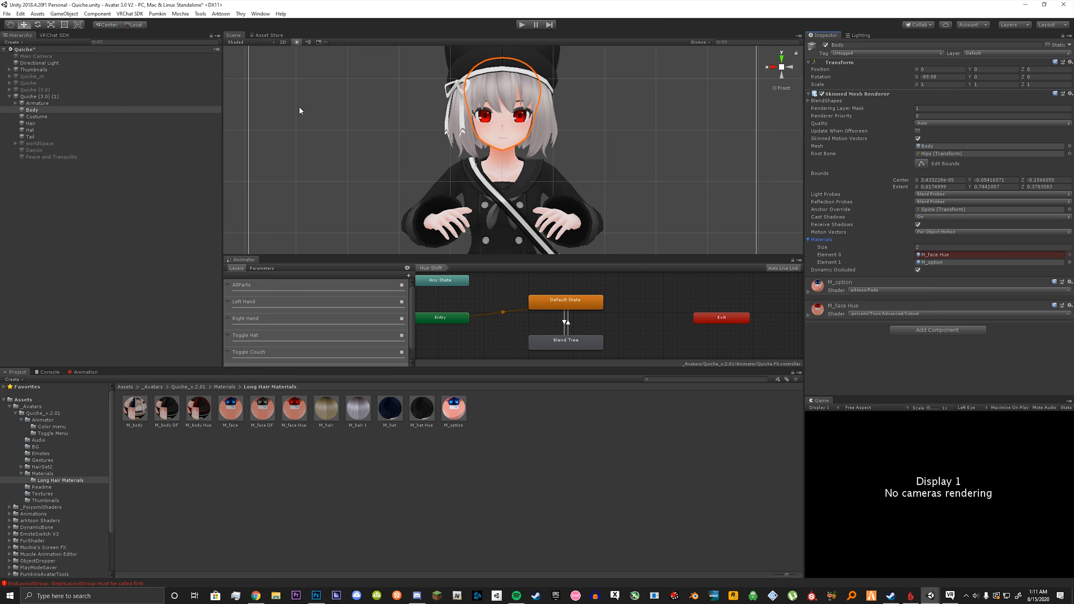
# Replace the Costume mesh's Element 0 material with M_body Hue and check the recolored outfit
pyautogui.click(80, 116)
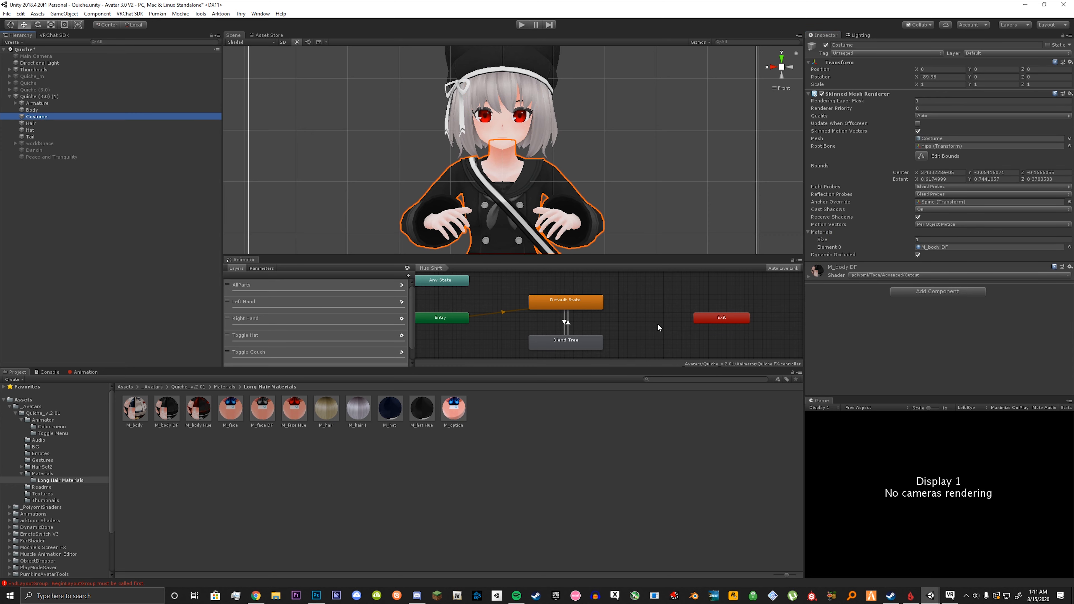
pyautogui.moveTo(199, 408); pyautogui.dragTo(951, 247)
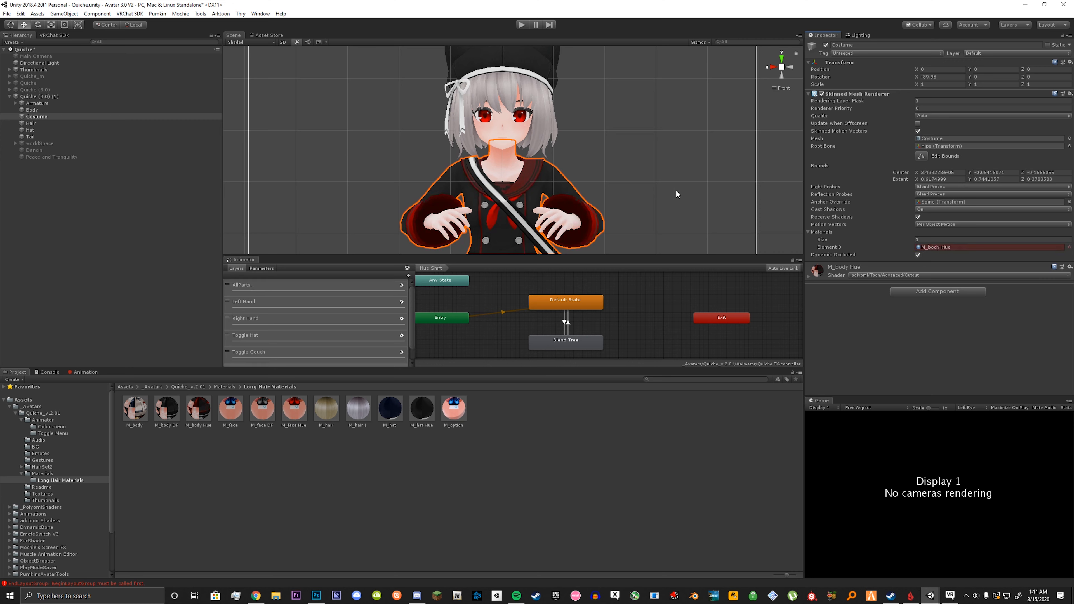
pyautogui.moveTo(658, 179); pyautogui.dragTo(660, 136, button='middle')
pyautogui.scroll(-4, 657, 174)
pyautogui.moveTo(657, 174)
pyautogui.mouseDown(button='middle')
pyautogui.moveTo(660, 158)
pyautogui.moveTo(657, 173)
pyautogui.mouseUp(button='middle')
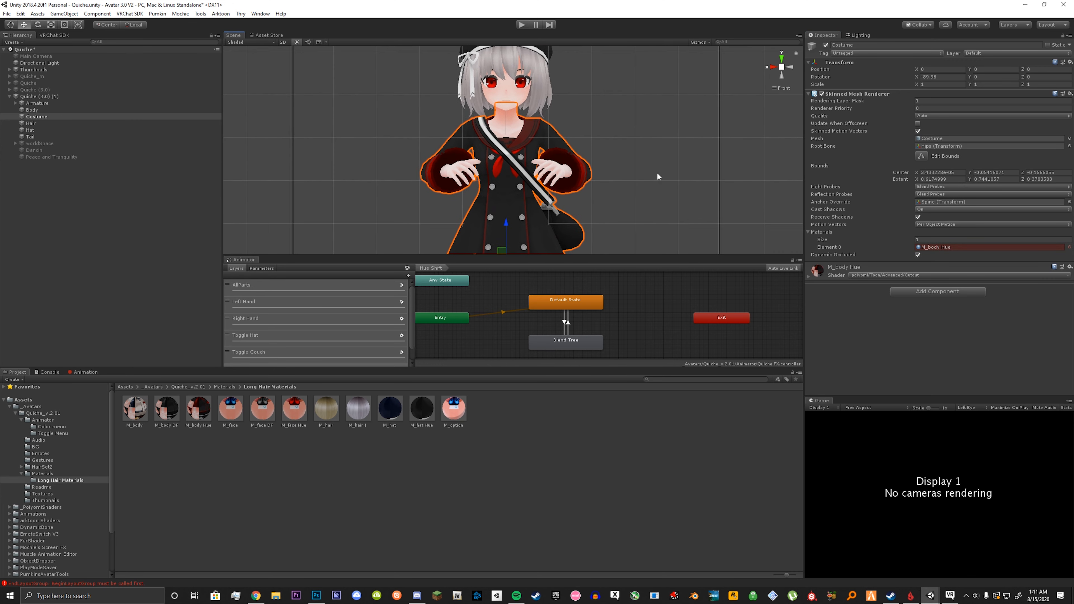
pyautogui.scroll(-1, 656, 175)
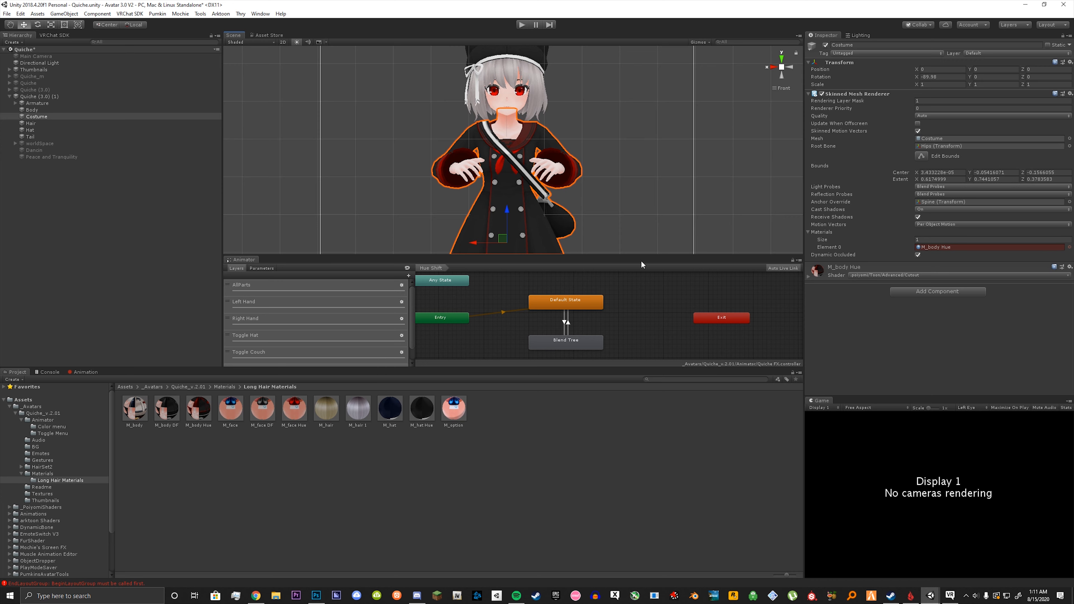
# In Costume's M_body Hue material, record the Detail Texture X offset as 0 for the Hue Off clip
pyautogui.click(831, 281)
pyautogui.scroll(-5, 843, 292)
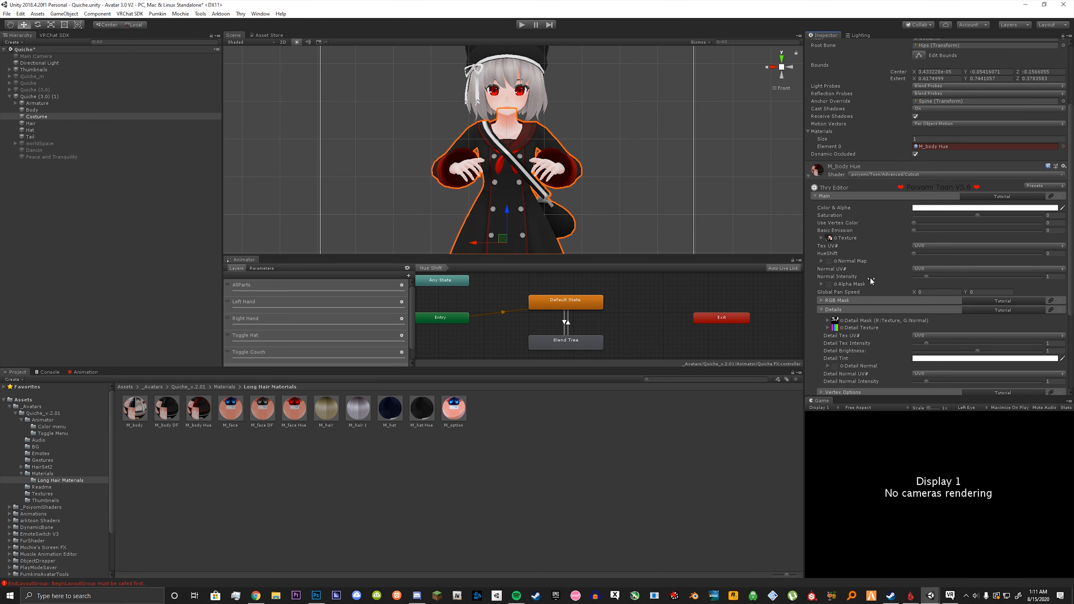
pyautogui.scroll(-4, 859, 286)
pyautogui.click(858, 253)
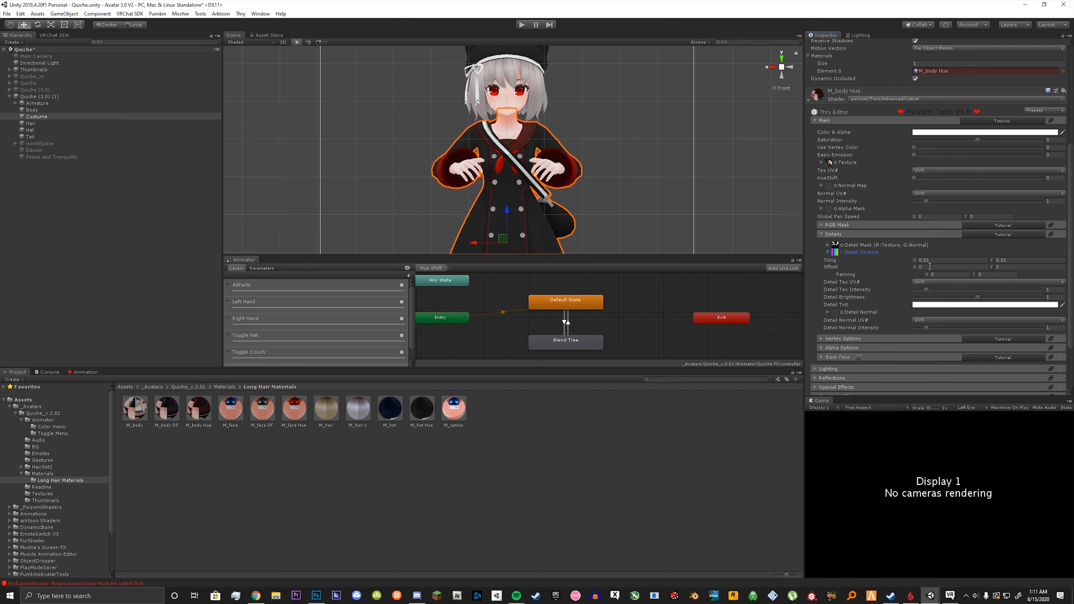
pyautogui.click(930, 267)
pyautogui.write('1')
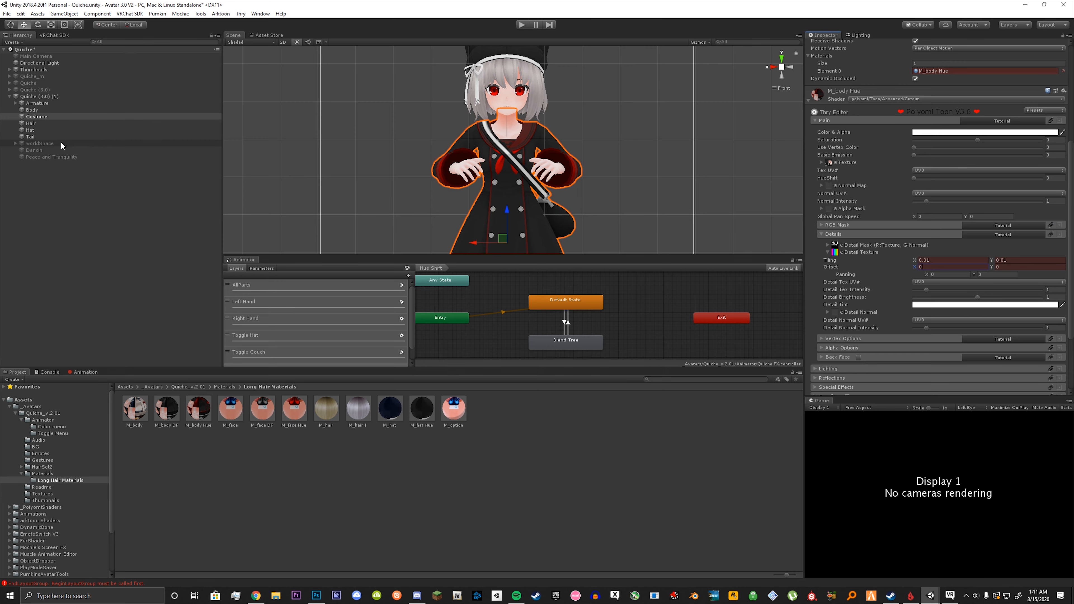
# In Body's M_face Hue material, record the Detail Texture X offset as 0 for the Hue Off clip
pyautogui.click(31, 110)
pyautogui.scroll(-3, 851, 314)
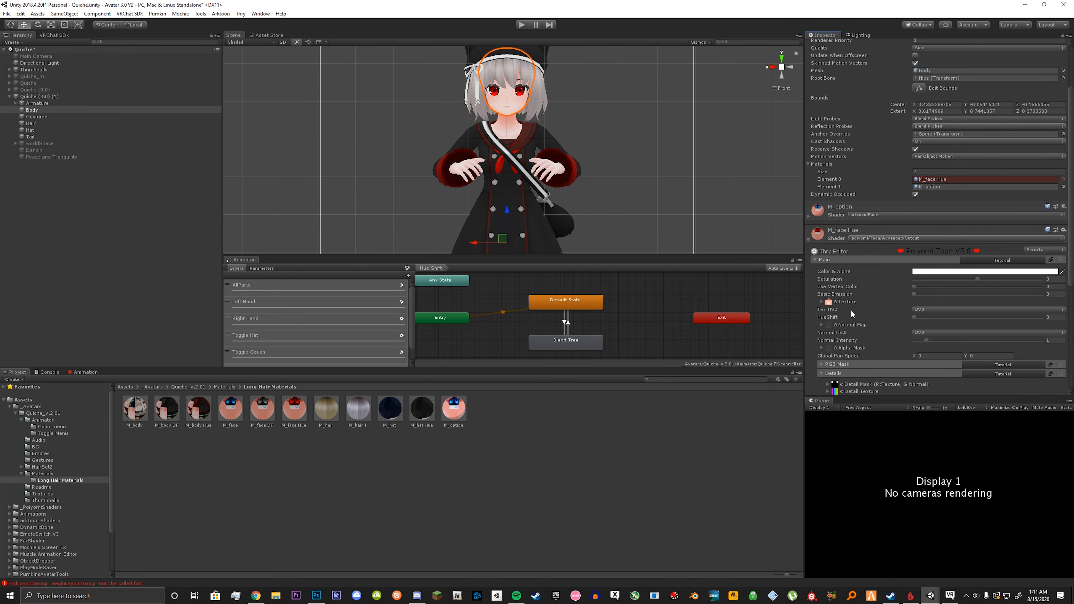
pyautogui.scroll(-3, 852, 314)
pyautogui.click(856, 292)
pyautogui.click(929, 305)
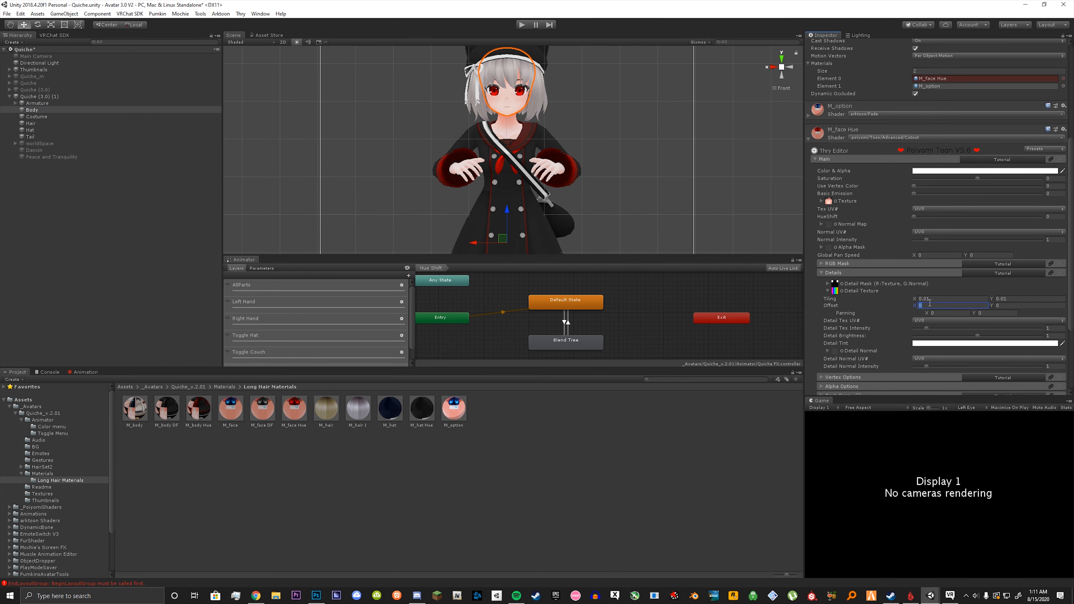
pyautogui.write('1')
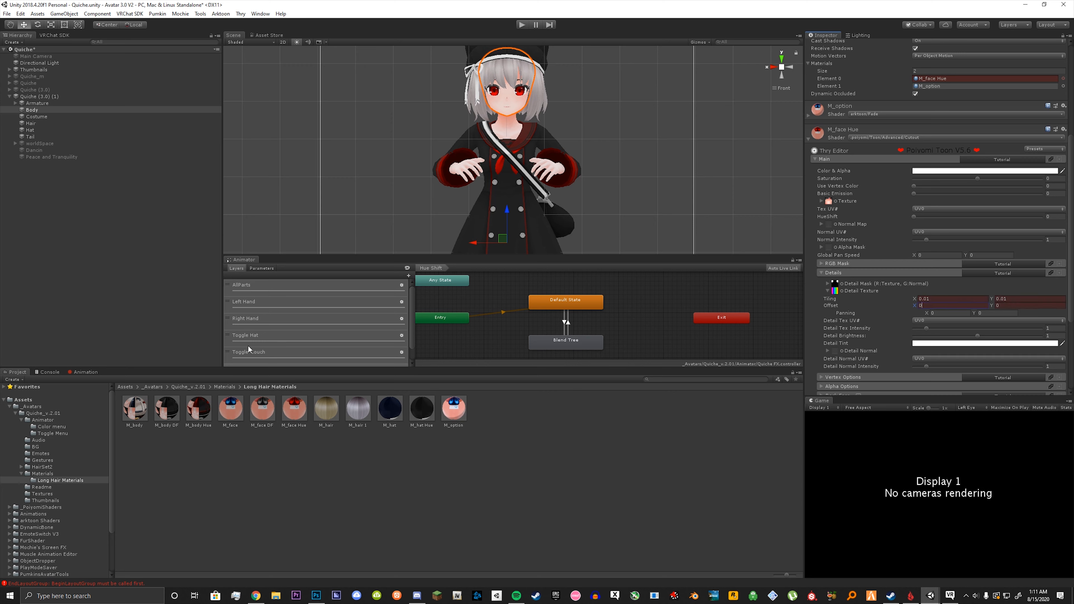
# Copy all keyframes at frame 0 of the Hue Off clip onto frame 1
pyautogui.click(97, 374)
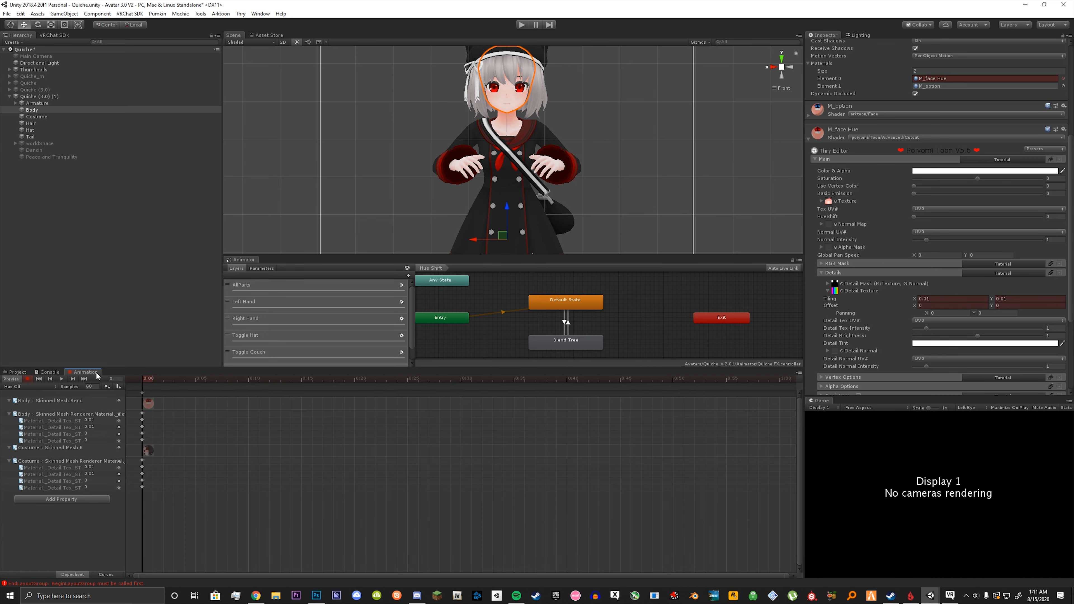
pyautogui.click(142, 393)
pyautogui.click(150, 380)
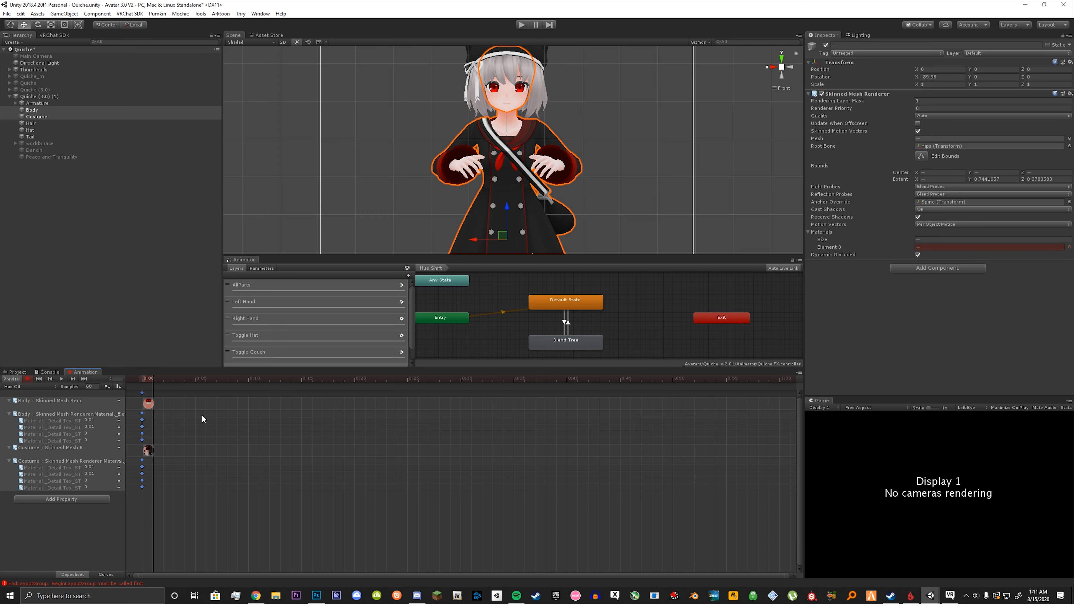
pyautogui.hotkey('ctrl', 'v')
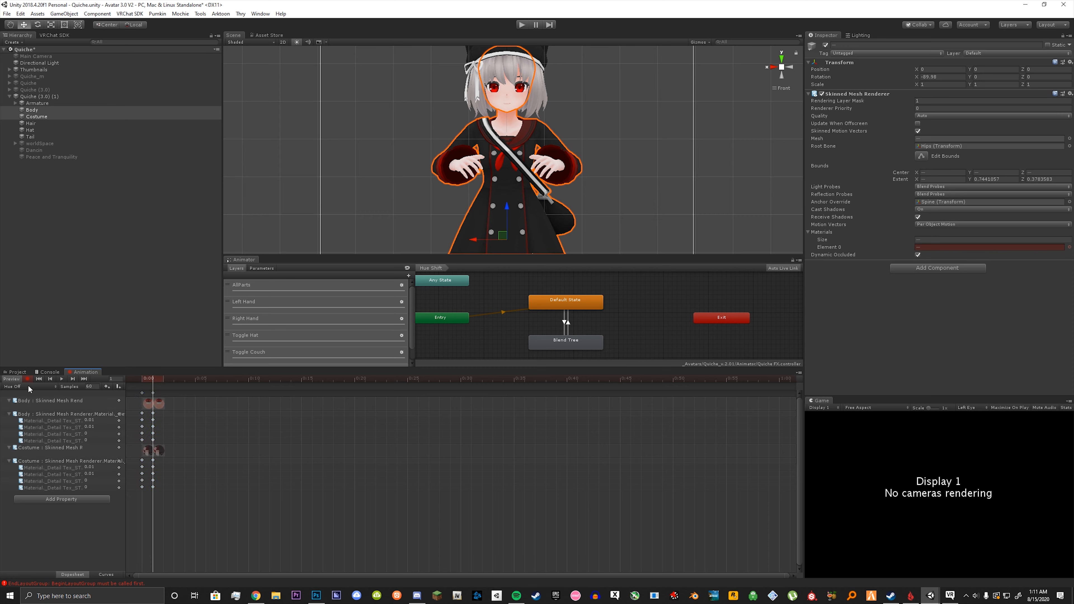
# Switch recording to the Hue On clip and assign M_face Hue to the Body mesh's Element 0 material
pyautogui.click(28, 387)
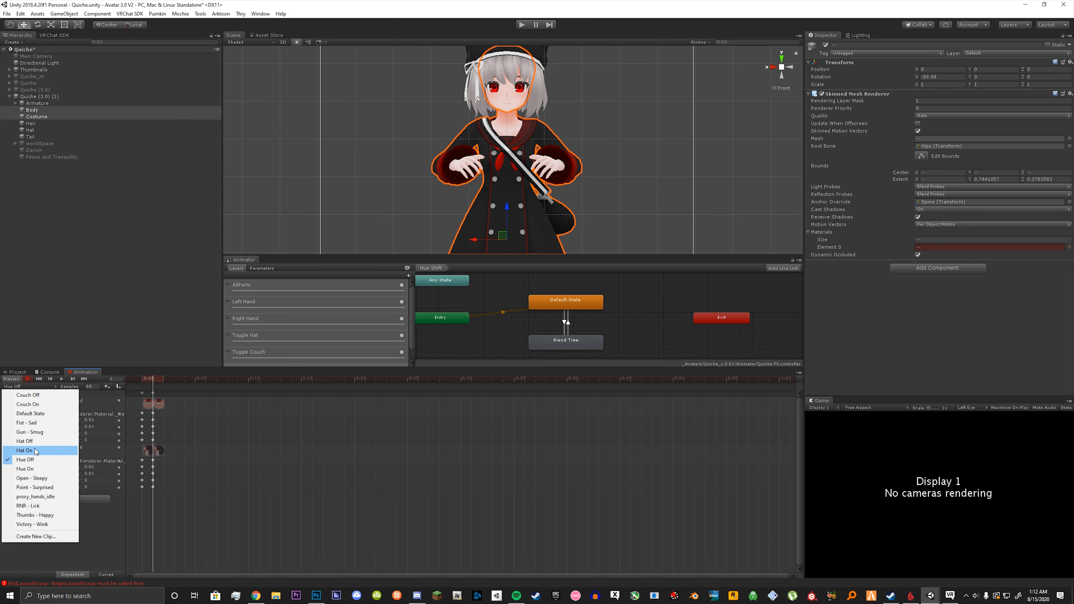
pyautogui.click(26, 469)
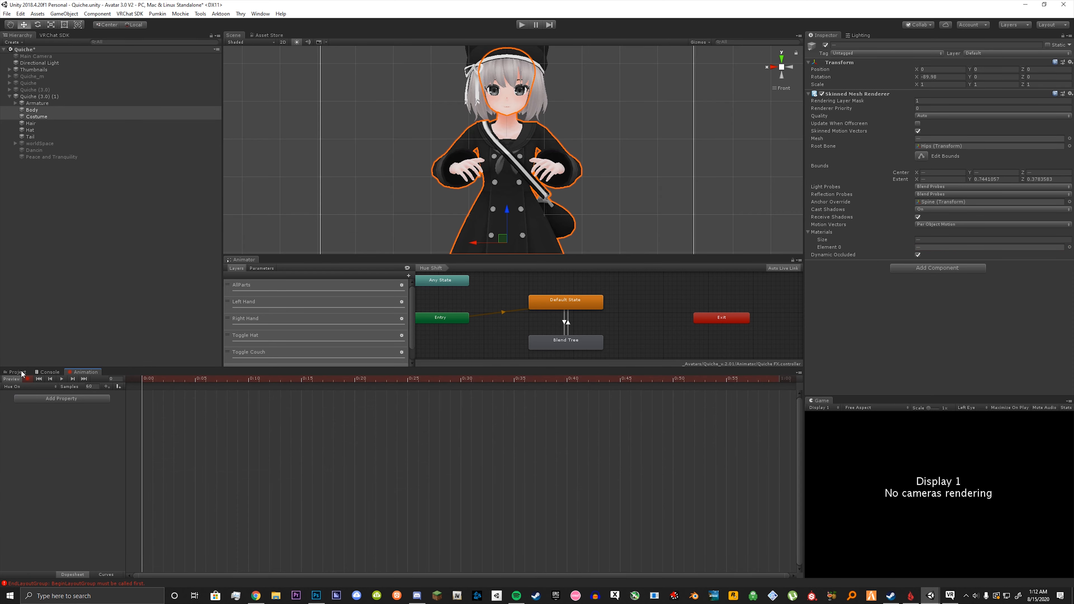
pyautogui.click(38, 110)
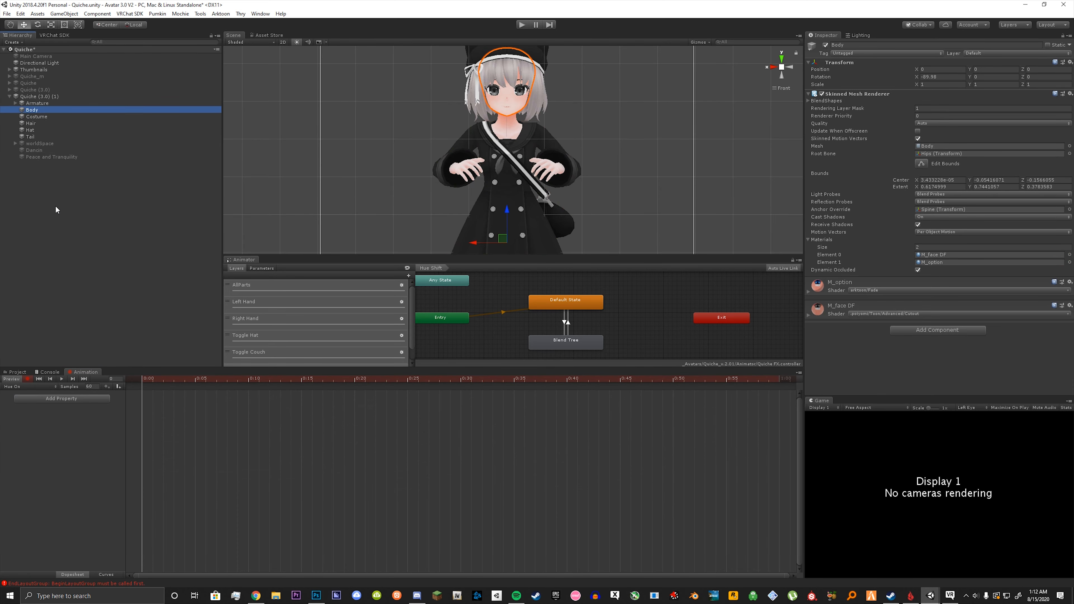
pyautogui.click(16, 372)
pyautogui.moveTo(295, 409); pyautogui.dragTo(965, 256)
# Assign M_body Hue to the Costume mesh and set that material's Detail Texture X offset to 1
pyautogui.click(119, 117)
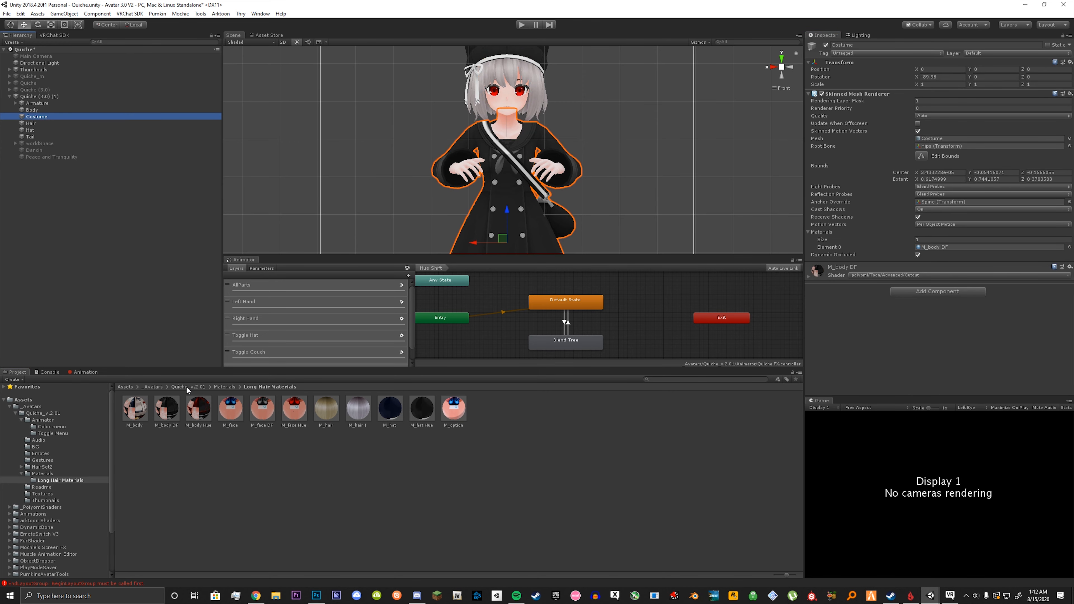
pyautogui.moveTo(198, 408); pyautogui.dragTo(960, 247)
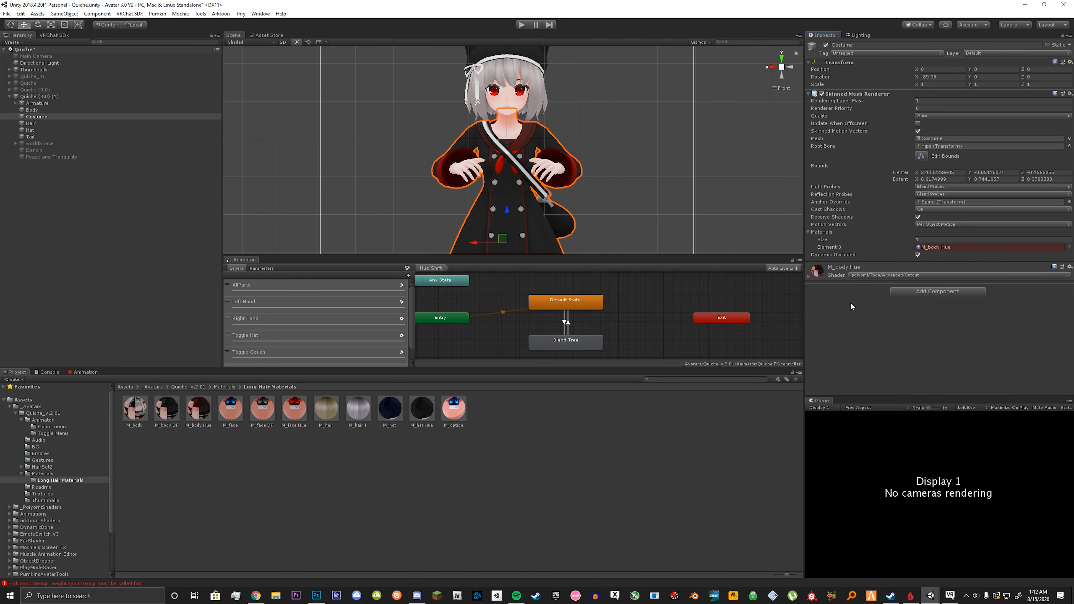
pyautogui.scroll(-5, 850, 301)
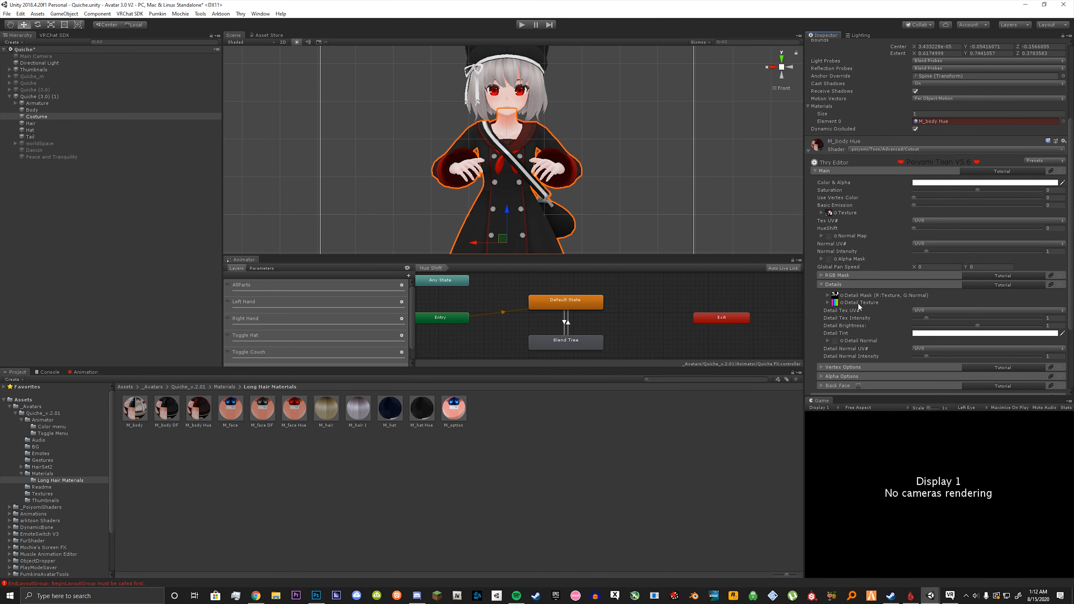
pyautogui.click(858, 303)
pyautogui.click(927, 317)
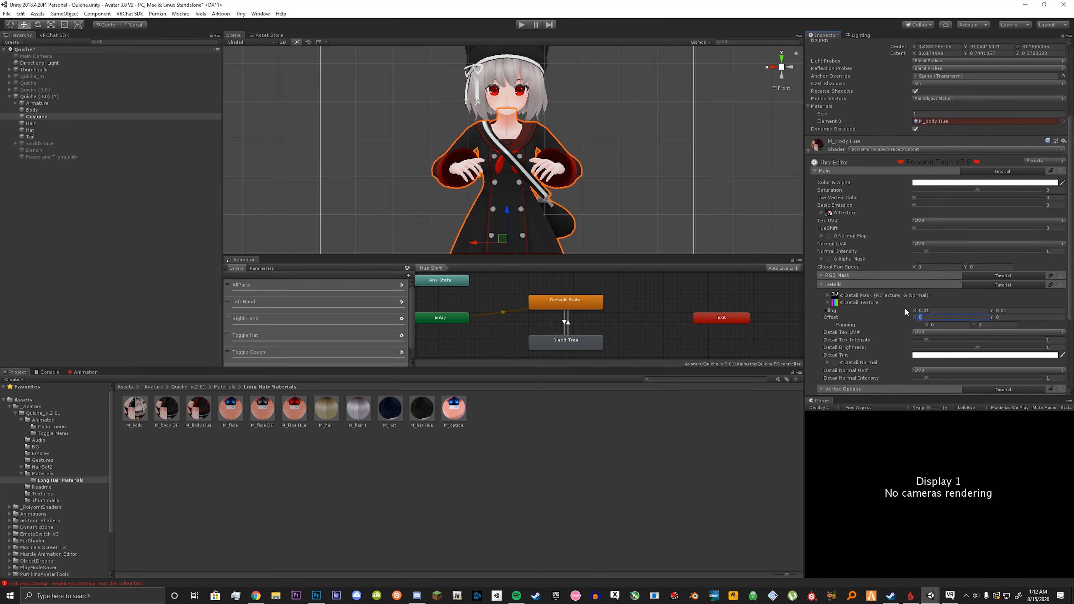
pyautogui.write('1')
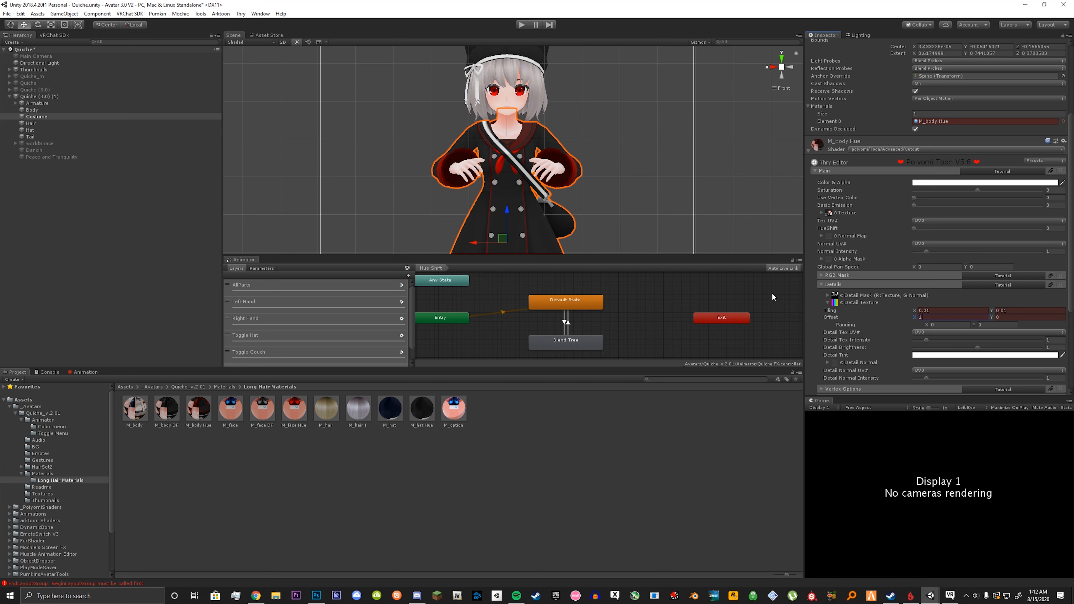
# In Body's M_face Hue material, set the Detail Texture X offset to 1 for the Hue On clip
pyautogui.click(21, 110)
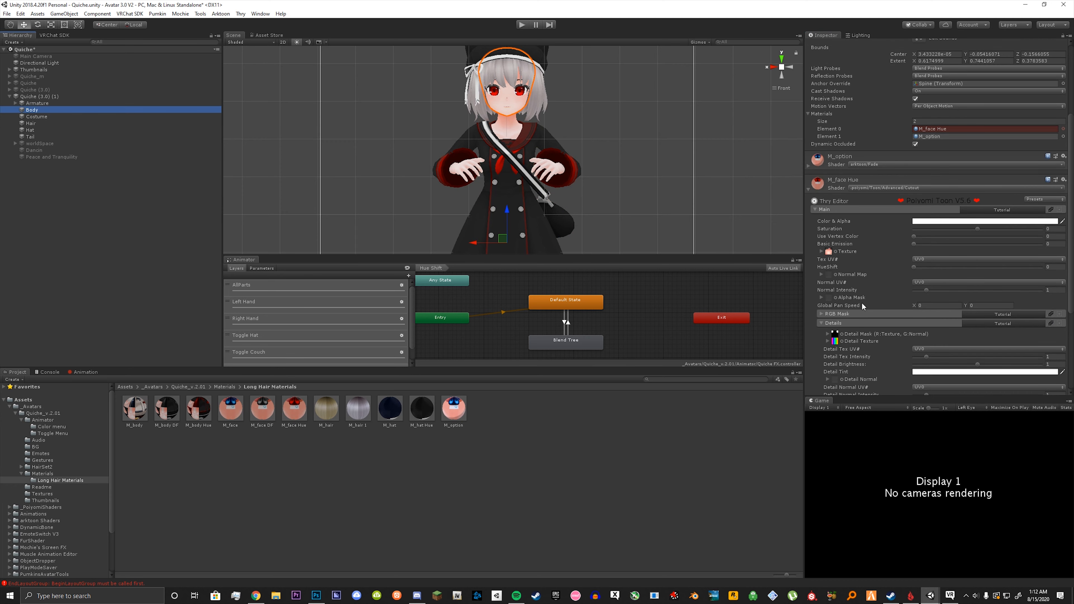
pyautogui.scroll(-2, 865, 298)
pyautogui.click(865, 292)
pyautogui.click(935, 305)
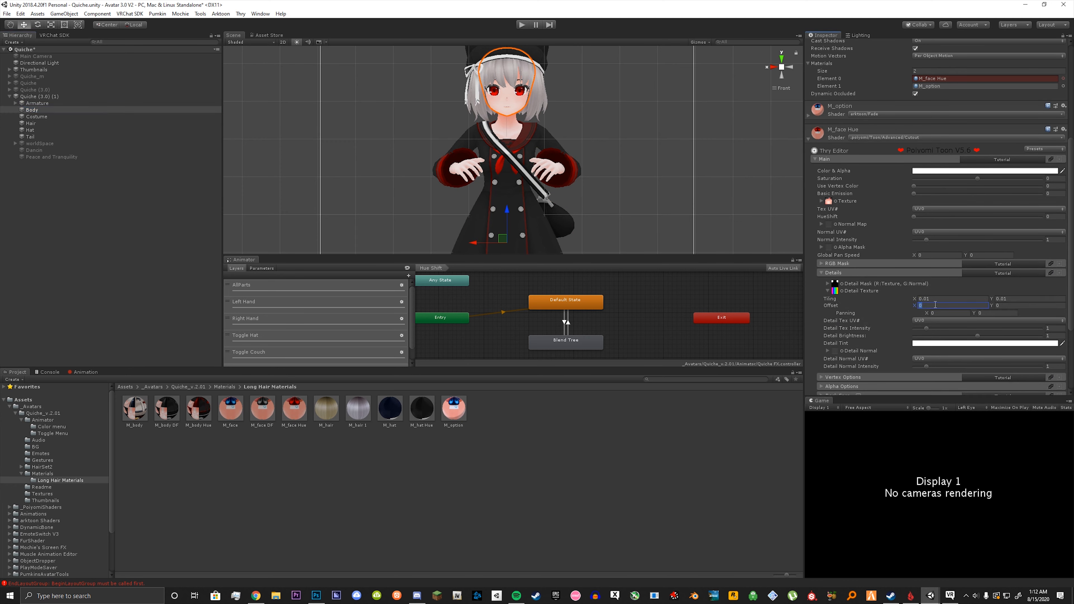
pyautogui.write('1')
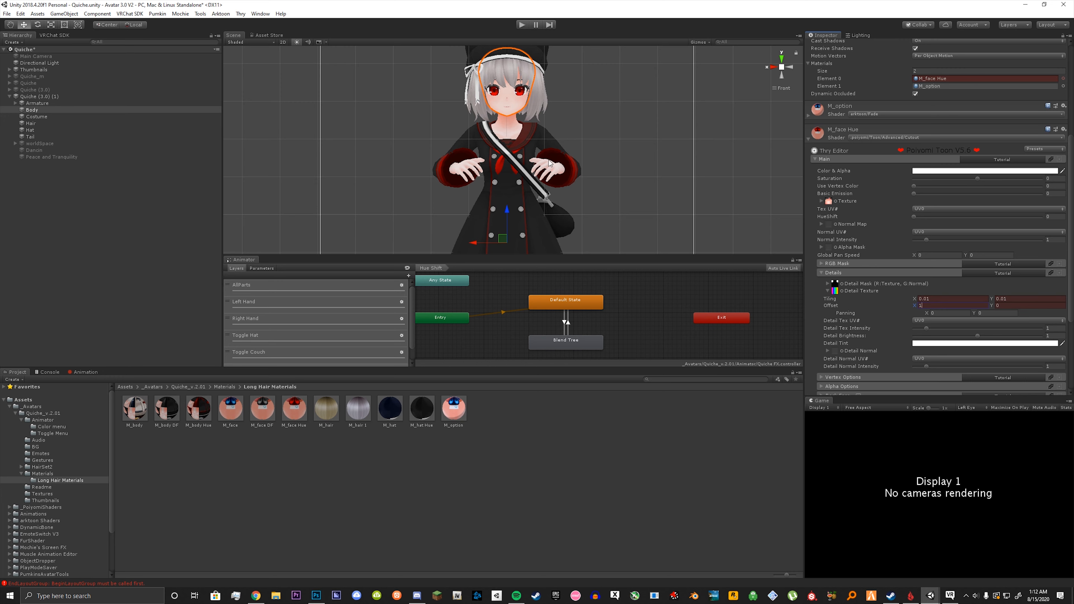
# Copy all keyframes at frame 0 of the Hue On clip onto frame 1
pyautogui.click(84, 376)
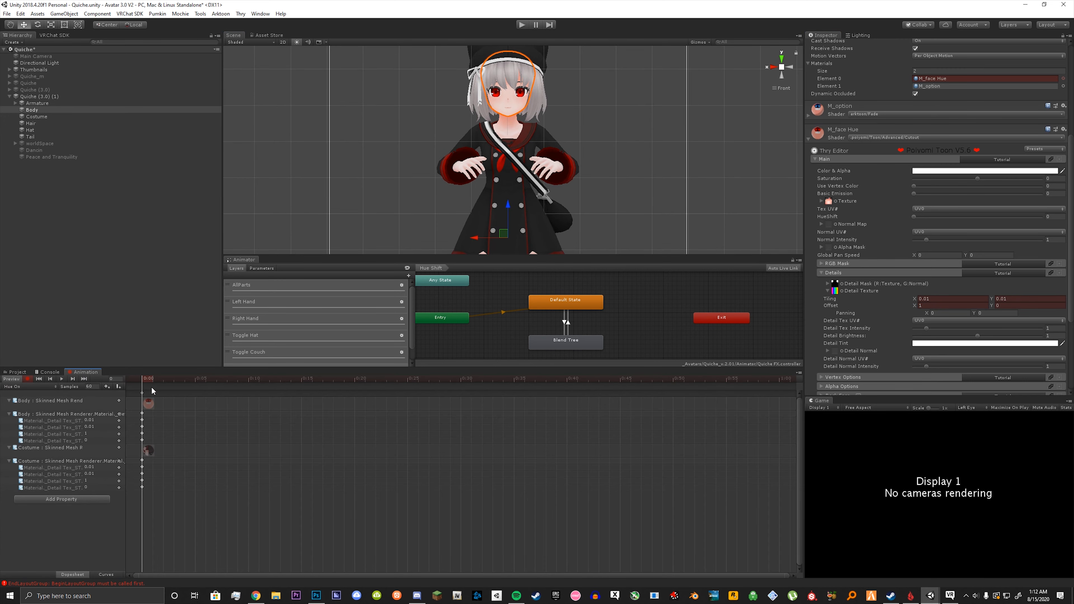
pyautogui.click(142, 392)
pyautogui.hotkey('ctrl', 'v')
pyautogui.click(210, 420)
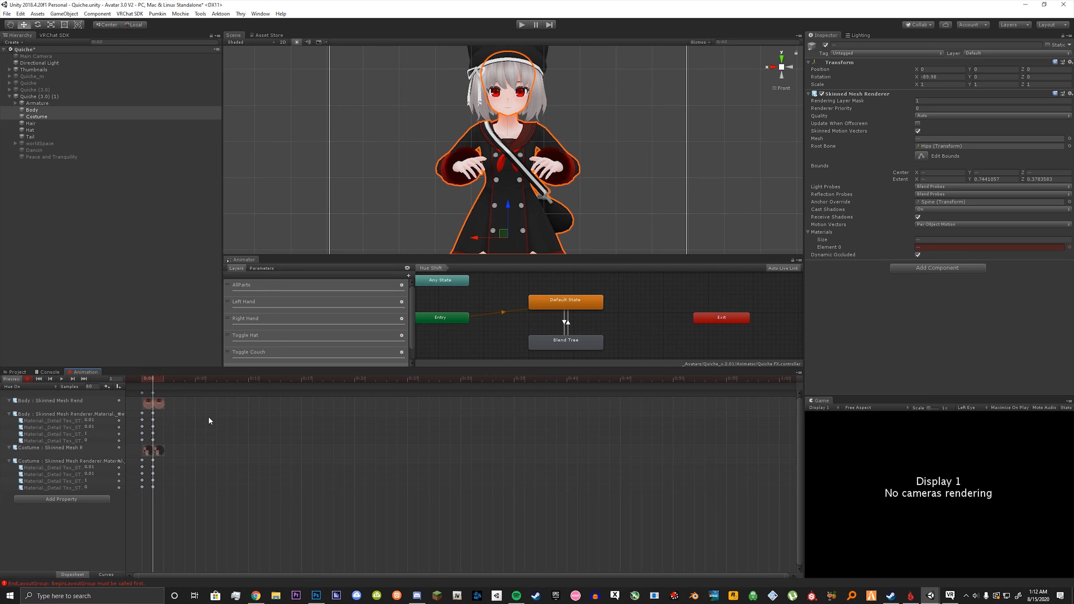
# Switch to the Default State clip and show the project's Long Hair Materials
pyautogui.click(28, 386)
pyautogui.click(30, 414)
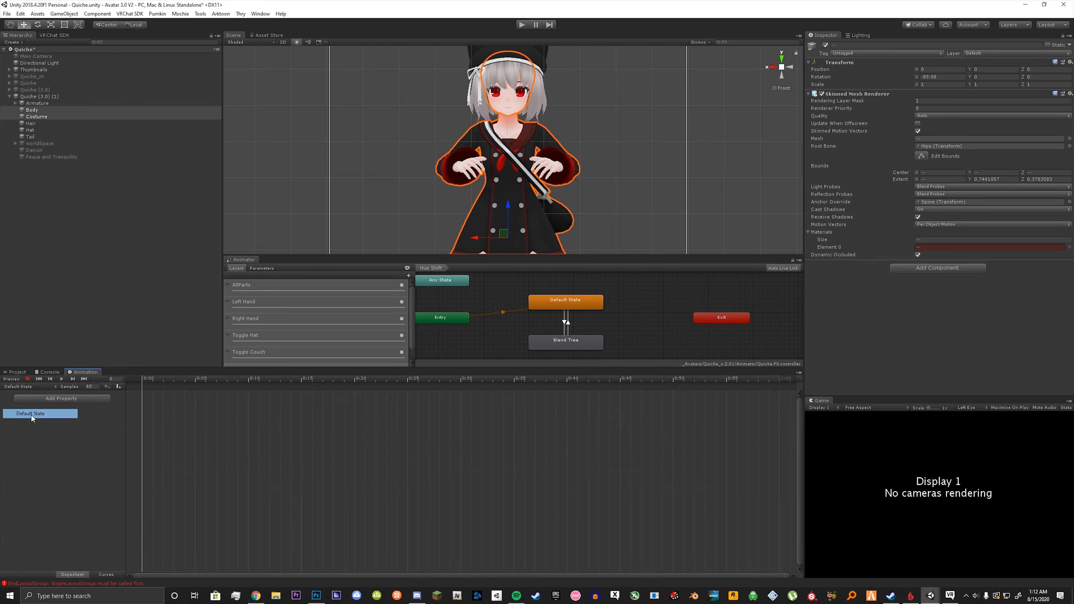
pyautogui.click(24, 373)
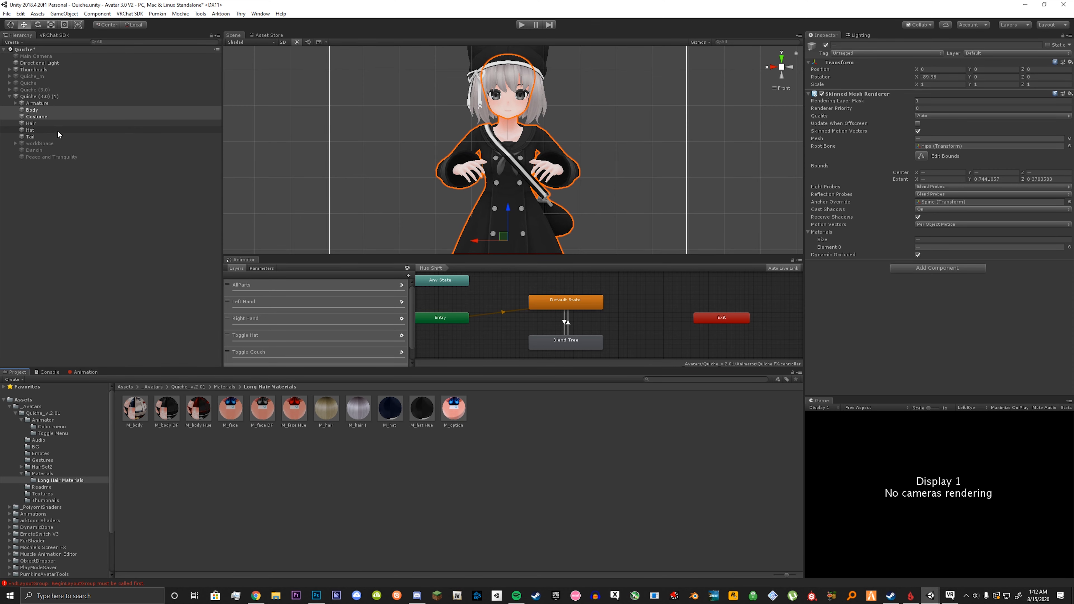
# Record M_face DF as Body's first material in the Default State clip by assigning M_face Hue and switching back to M_face DF
pyautogui.click(49, 111)
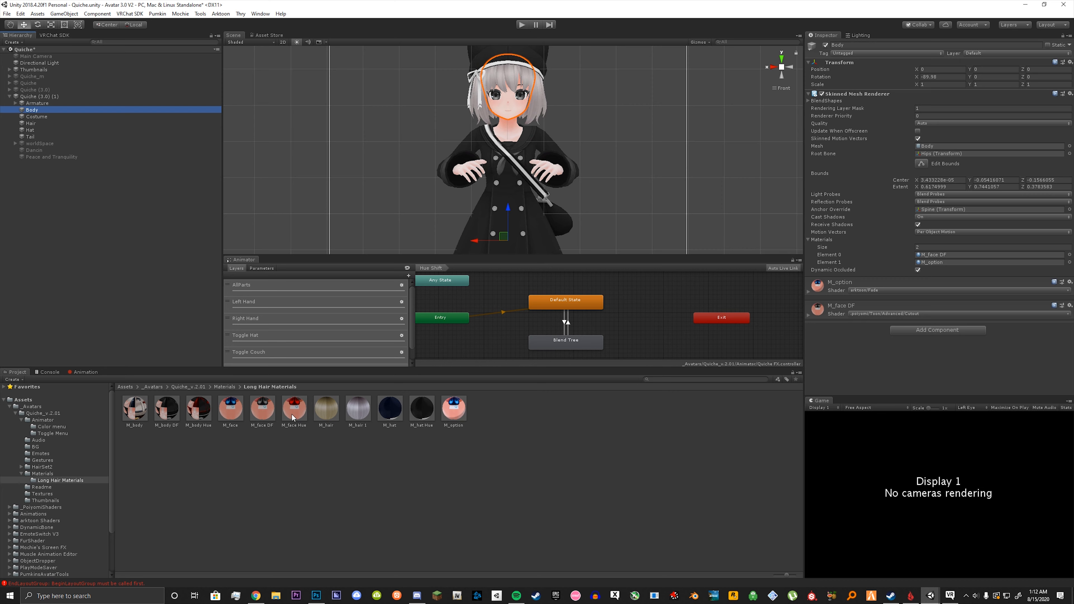
pyautogui.moveTo(286, 417); pyautogui.dragTo(939, 255)
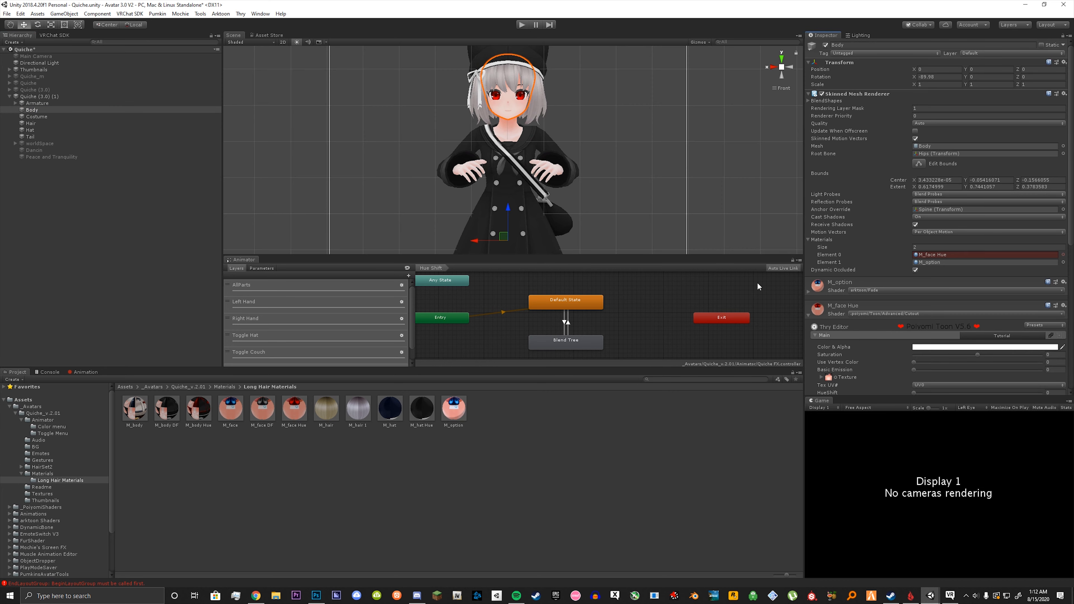
pyautogui.moveTo(269, 415); pyautogui.dragTo(963, 256)
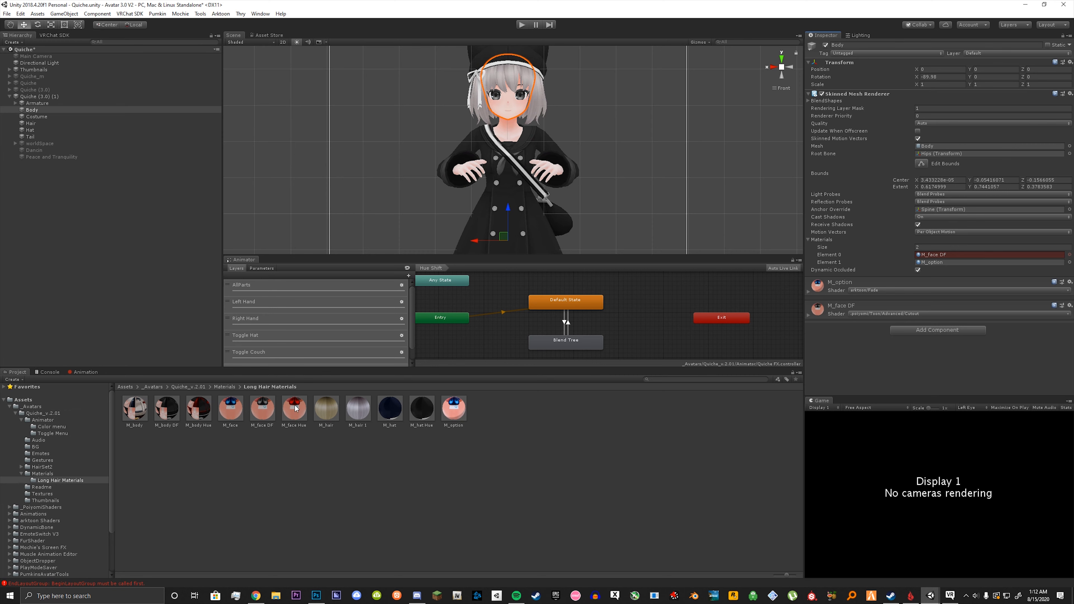
# Record M_body DF as the Costume material by assigning M_body Hue and switching back to M_body DF, and expand the material's settings
pyautogui.click(61, 117)
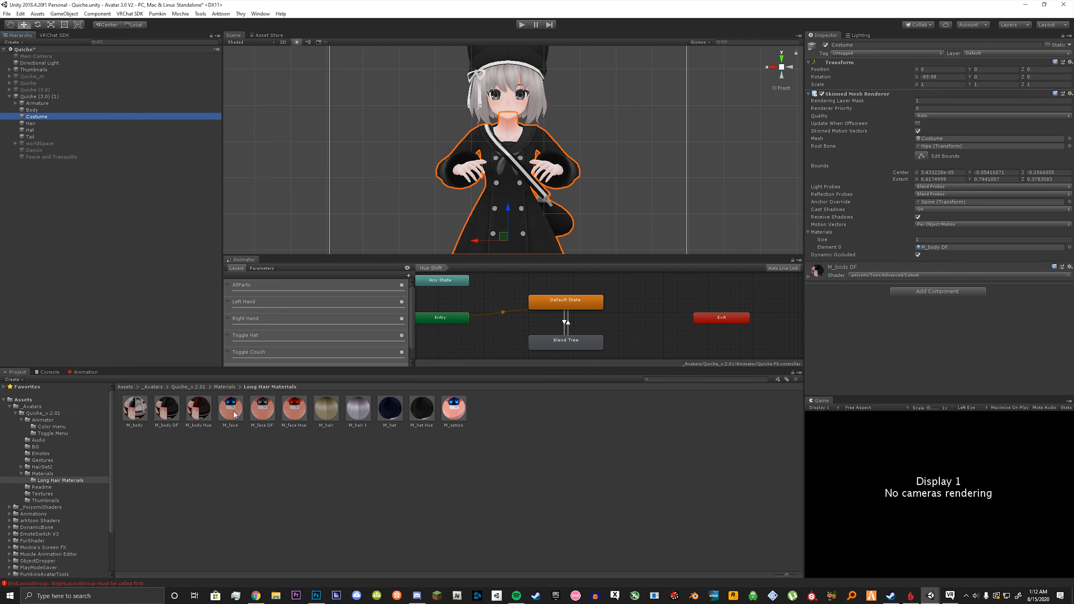
pyautogui.moveTo(173, 416); pyautogui.dragTo(943, 248)
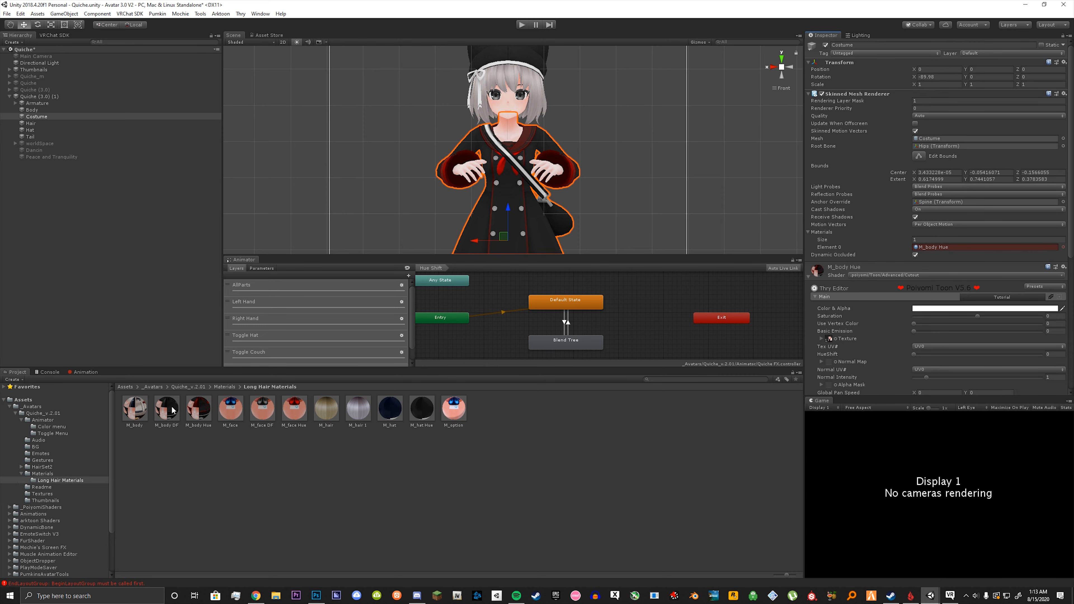
pyautogui.moveTo(173, 409); pyautogui.dragTo(945, 248)
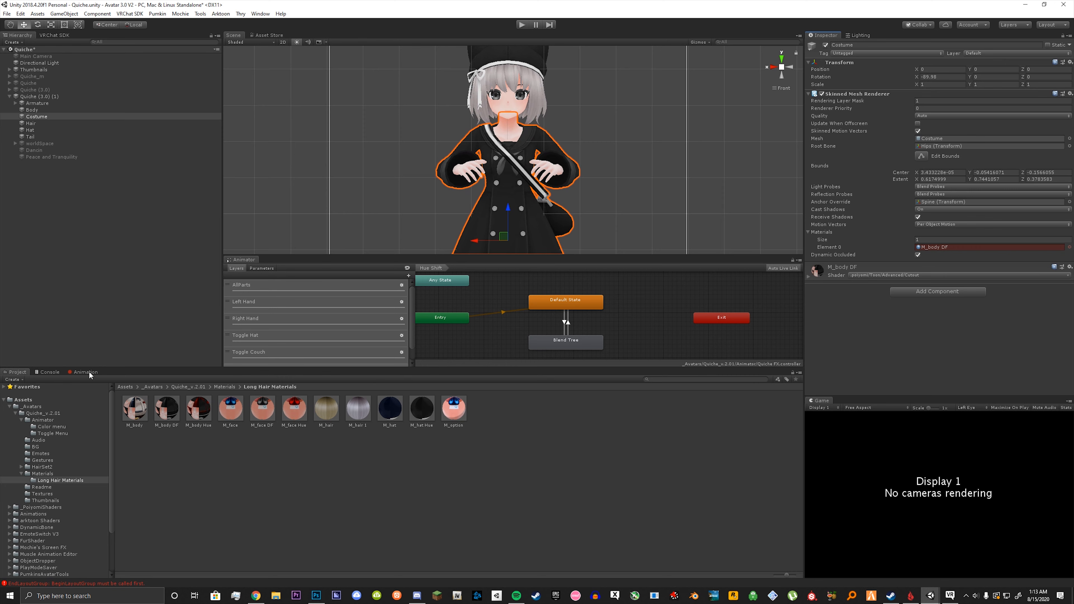
pyautogui.click(828, 276)
pyautogui.scroll(-4, 834, 278)
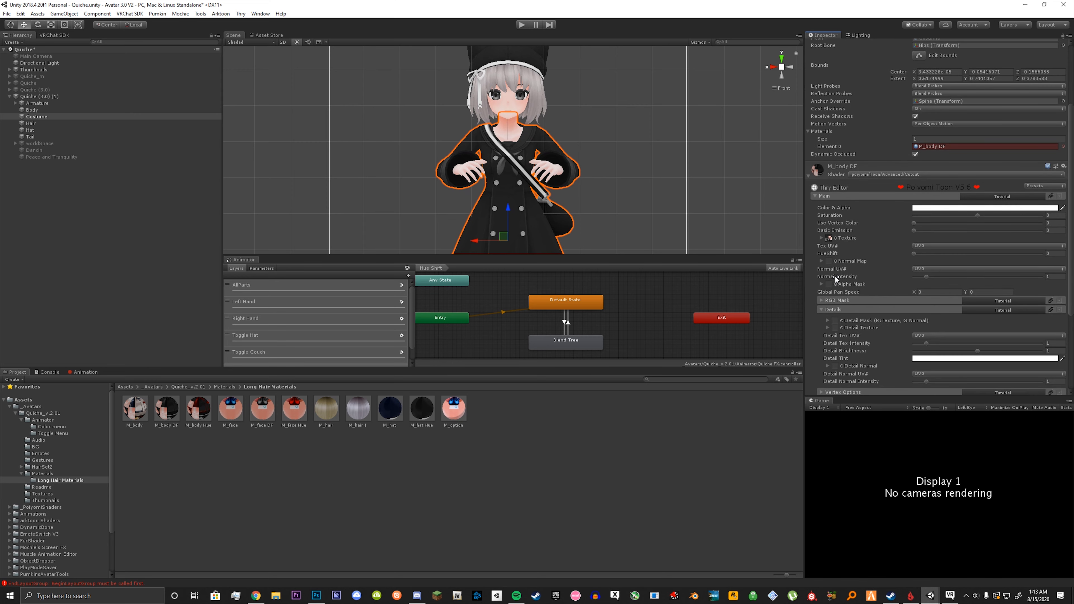
# Copy all Default State keyframes at frame 0 onto frame 1, and turn off recording and preview
pyautogui.click(82, 372)
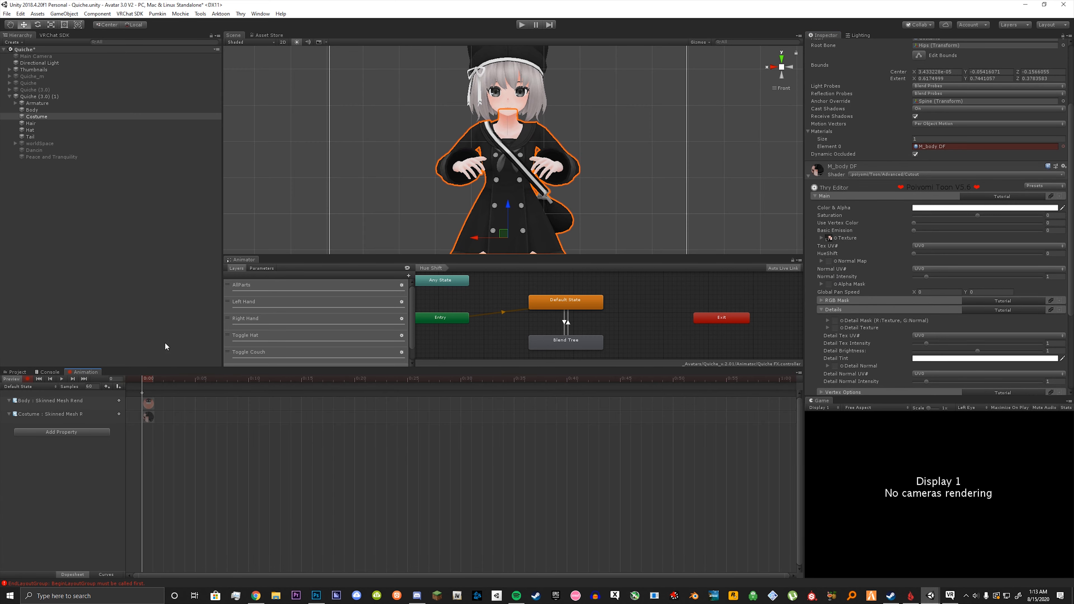
pyautogui.click(142, 392)
pyautogui.hotkey('ctrl', 'c')
pyautogui.click(153, 379)
pyautogui.hotkey('ctrl', 'v')
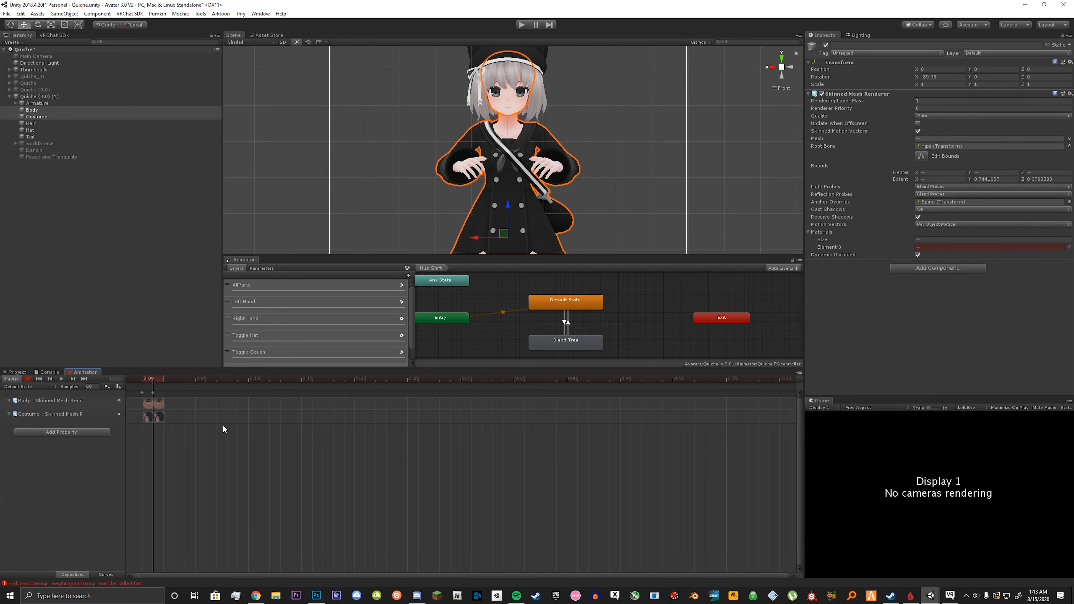
pyautogui.click(27, 379)
pyautogui.click(18, 379)
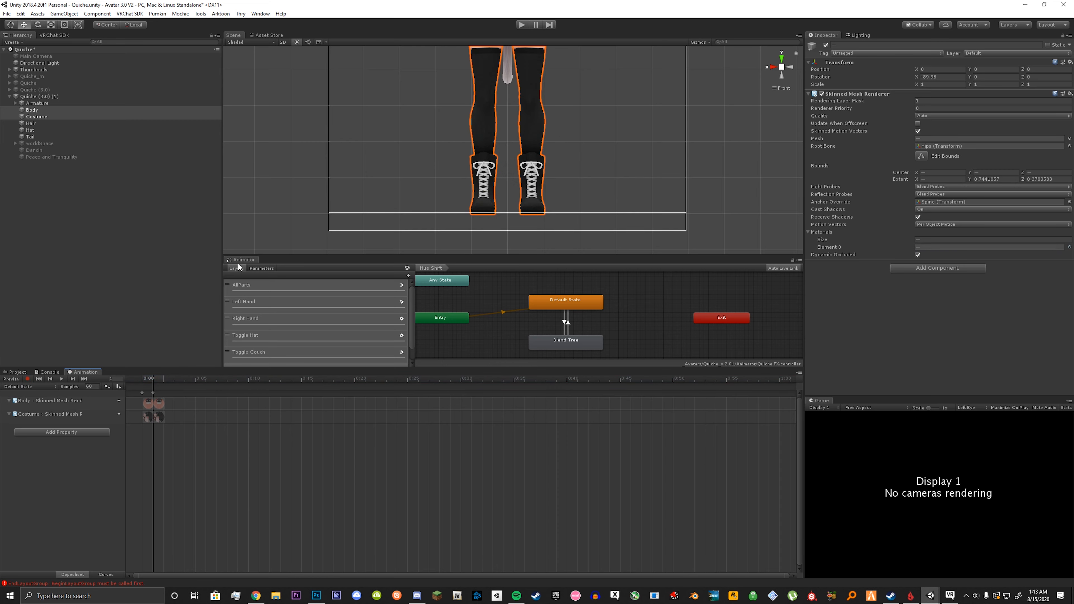
# Enter play mode and set the Toggle Hue animator parameter to 1 to test the hue toggle on the avatar
pyautogui.moveTo(469, 183); pyautogui.dragTo(469, 183, button='middle')
pyautogui.scroll(-5, 469, 183)
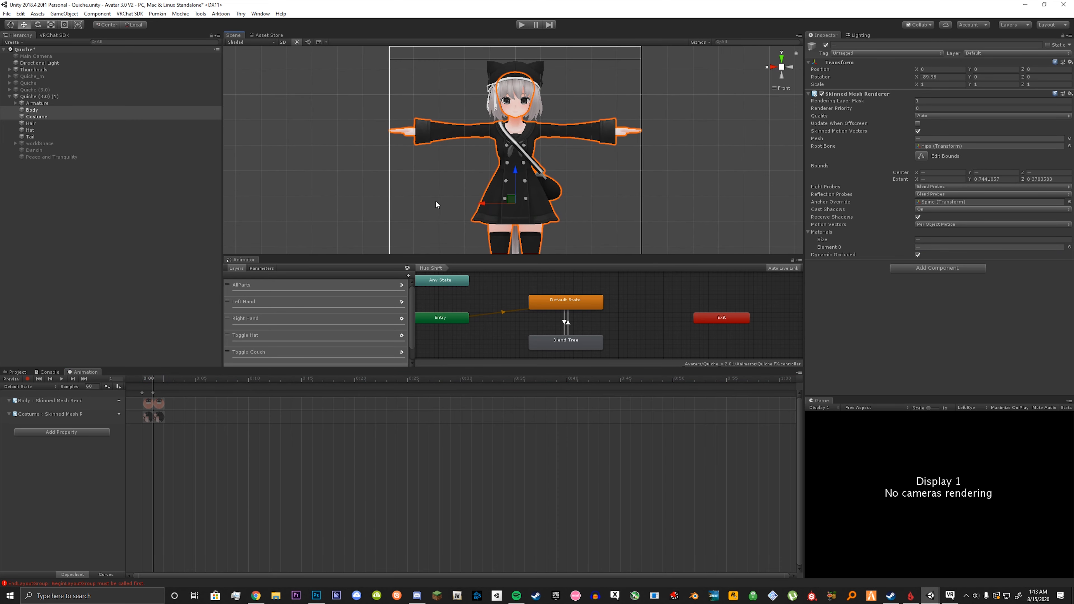
pyautogui.click(363, 249)
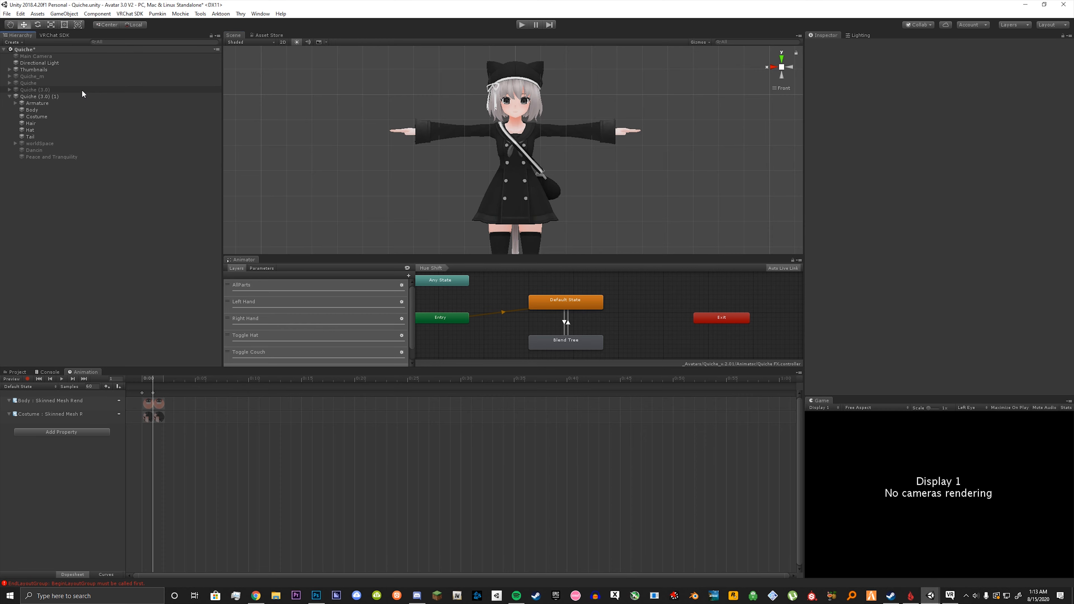
pyautogui.click(523, 25)
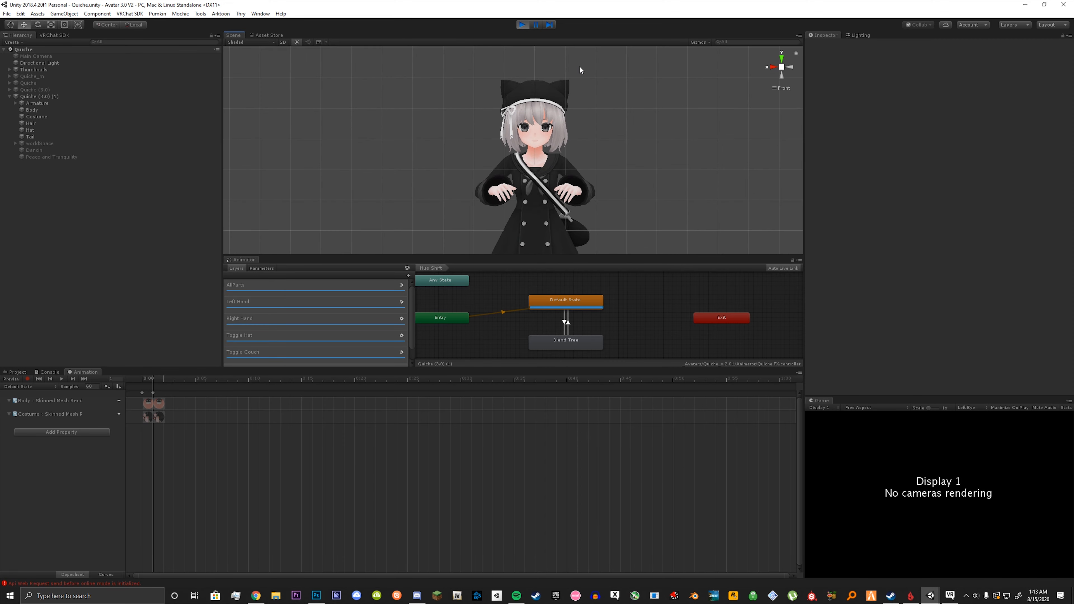
pyautogui.click(263, 269)
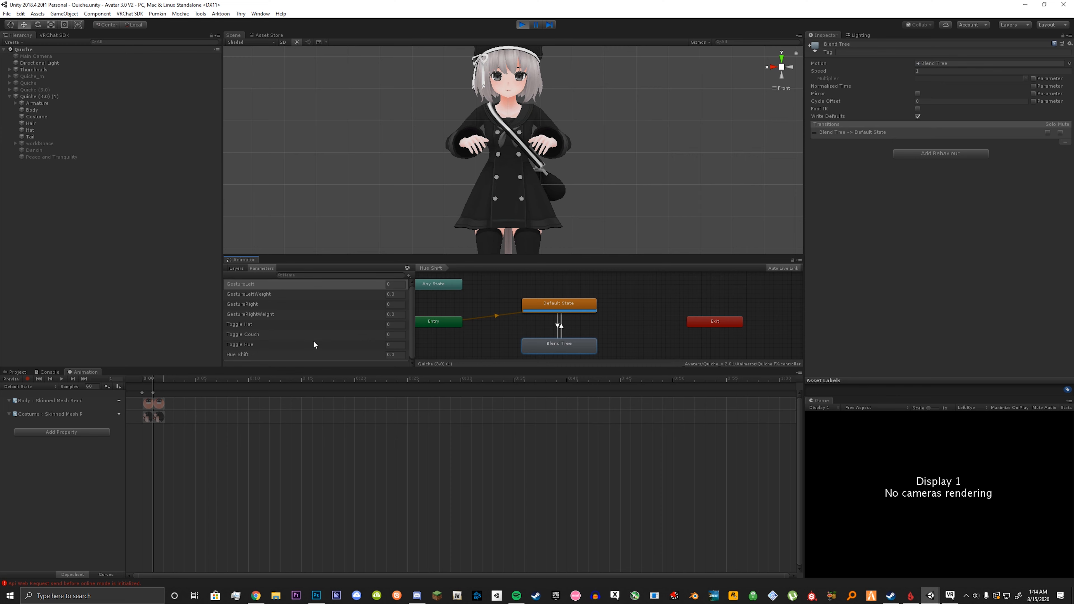
pyautogui.click(401, 344)
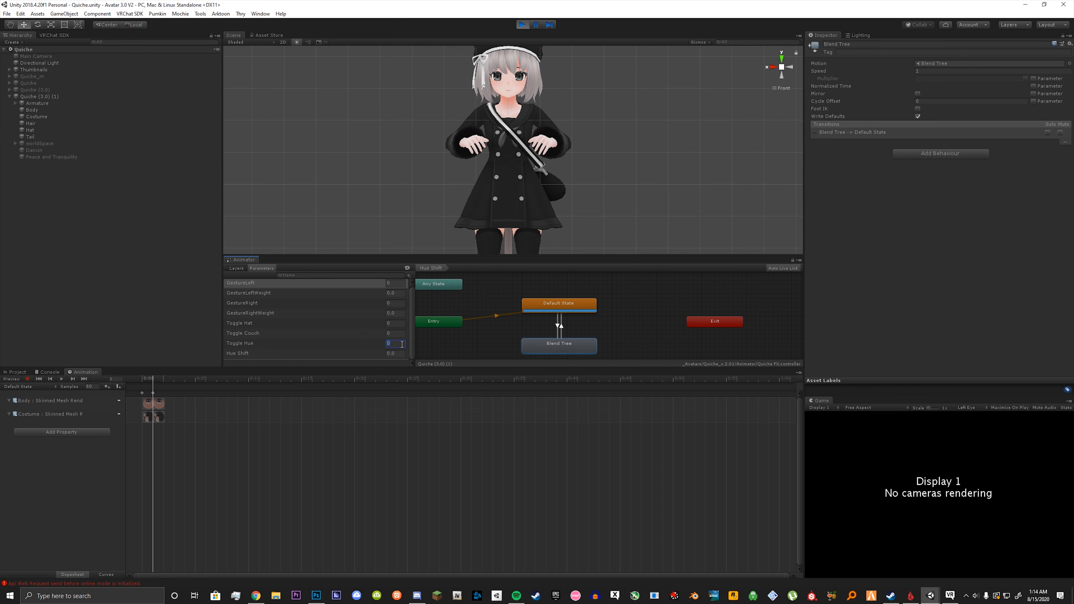
pyautogui.write('1')
pyautogui.click(495, 338)
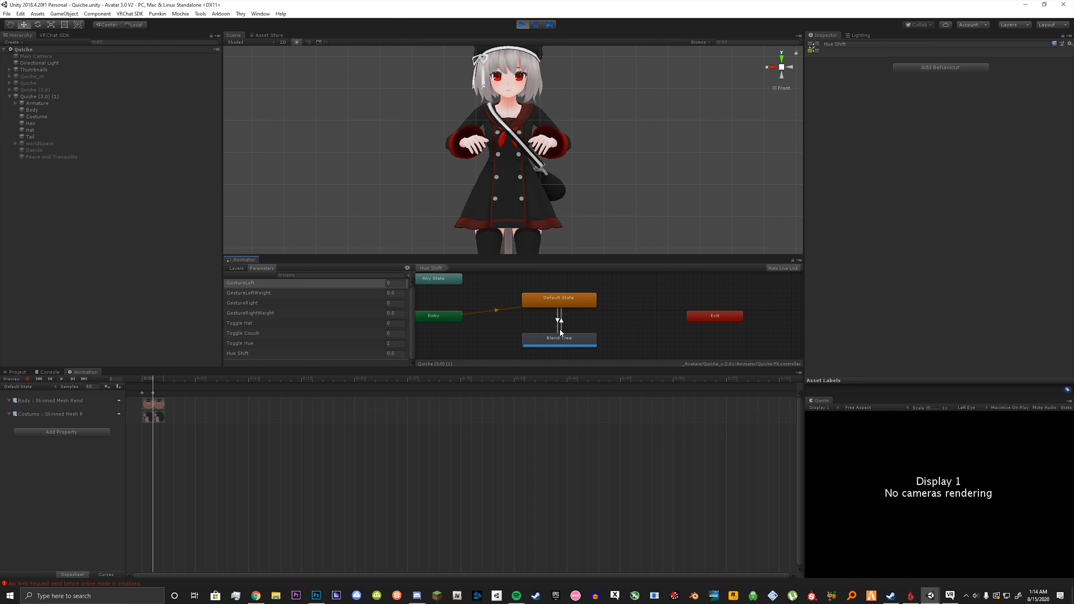
# Open the hue Blend Tree, test its Hue Shift slider while examining the avatar's colors, and exit play mode
pyautogui.doubleClick(532, 340)
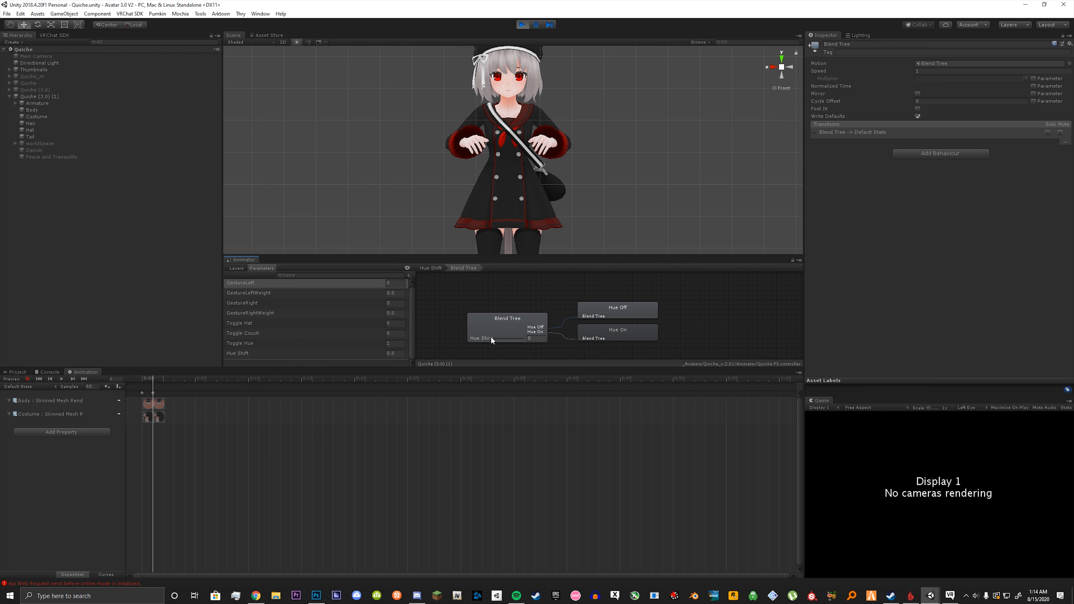
pyautogui.moveTo(490, 338)
pyautogui.mouseDown()
pyautogui.moveTo(524, 338)
pyautogui.moveTo(492, 346)
pyautogui.mouseUp()
pyautogui.moveTo(512, 161); pyautogui.dragTo(510, 207, button='middle')
pyautogui.scroll(7, 524, 196)
pyautogui.scroll(-1, 510, 235)
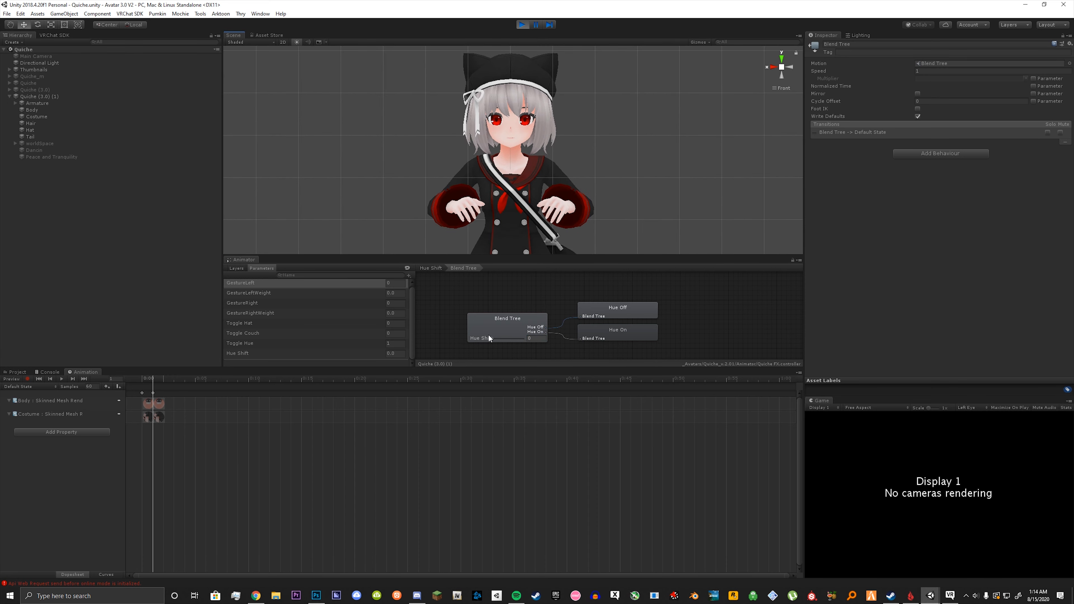
pyautogui.moveTo(490, 338)
pyautogui.mouseDown()
pyautogui.moveTo(525, 340)
pyautogui.moveTo(485, 339)
pyautogui.mouseUp()
pyautogui.scroll(-4, 468, 180)
pyautogui.moveTo(468, 179); pyautogui.dragTo(469, 138, button='middle')
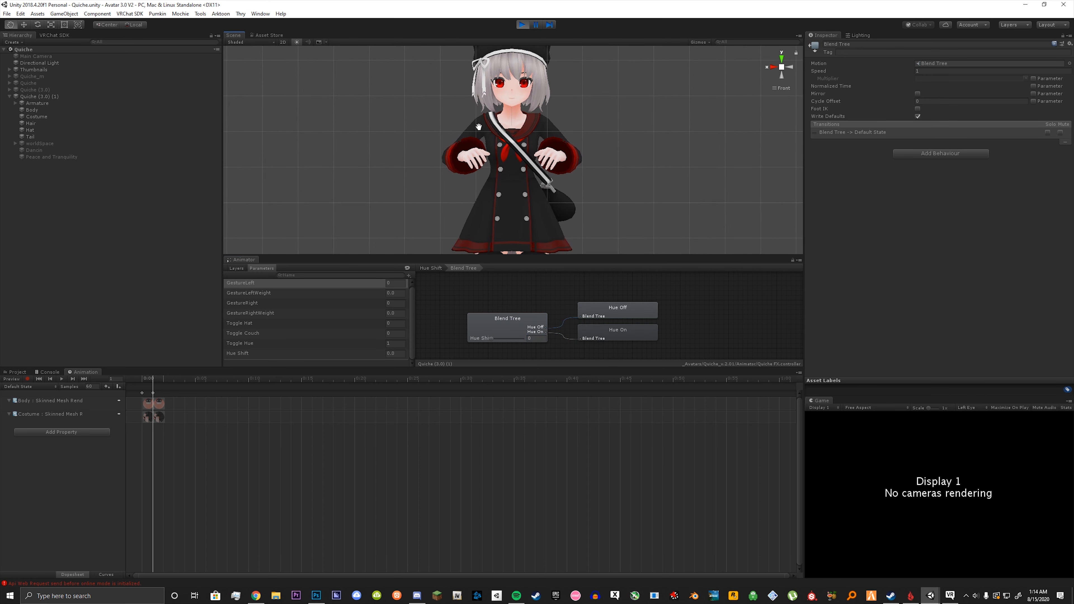
pyautogui.moveTo(495, 79); pyautogui.dragTo(451, 127, button='middle')
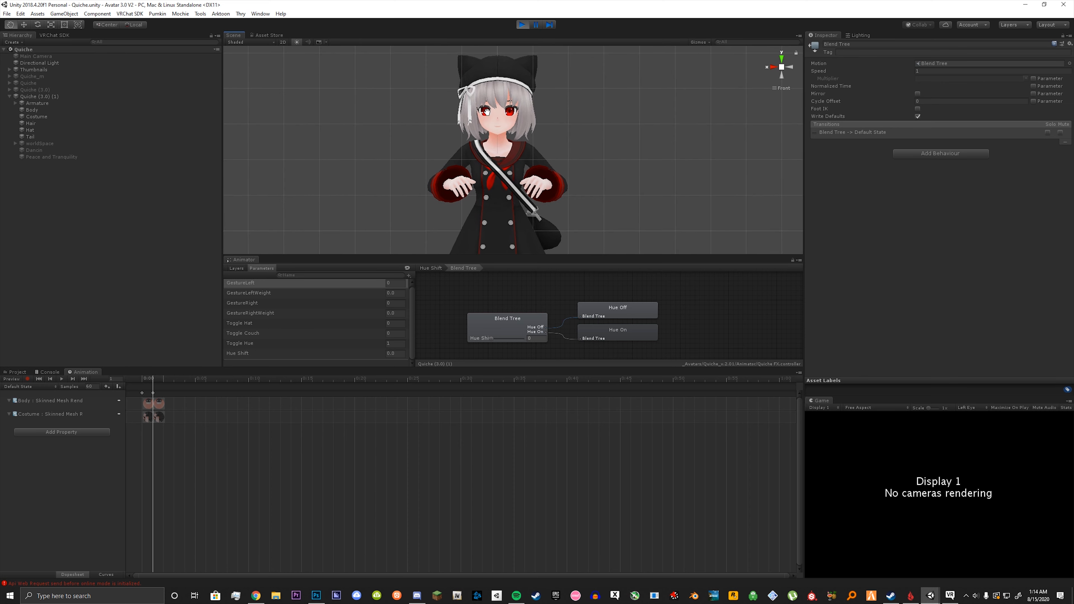
pyautogui.click(522, 24)
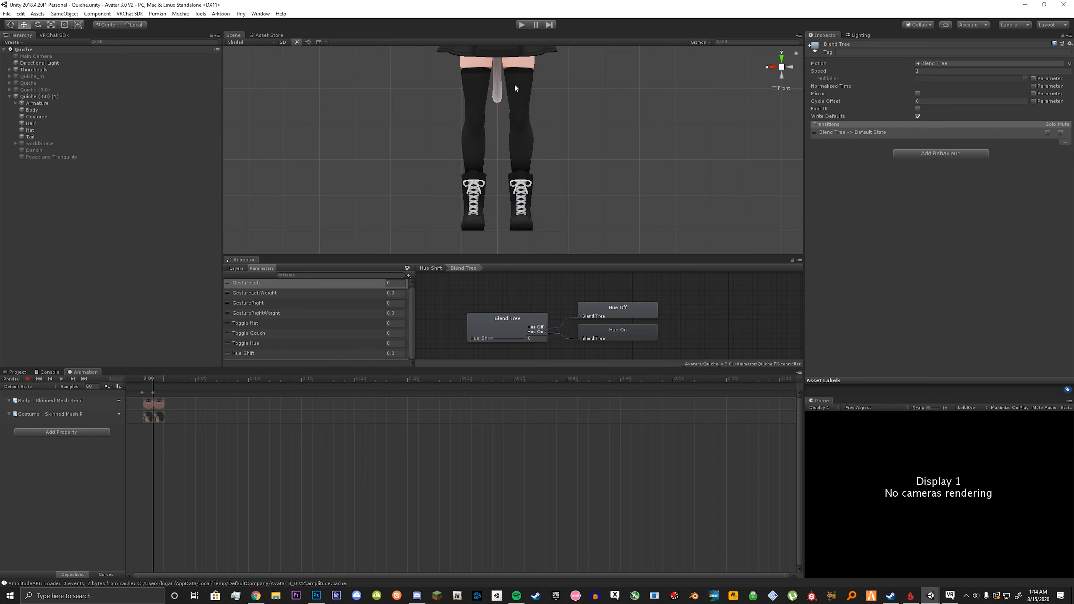
# Delete the duplicate avatar Quiche (3.0) (1) and re-enable the original Quiche (3.0)
pyautogui.click(54, 95)
pyautogui.press('Delete')
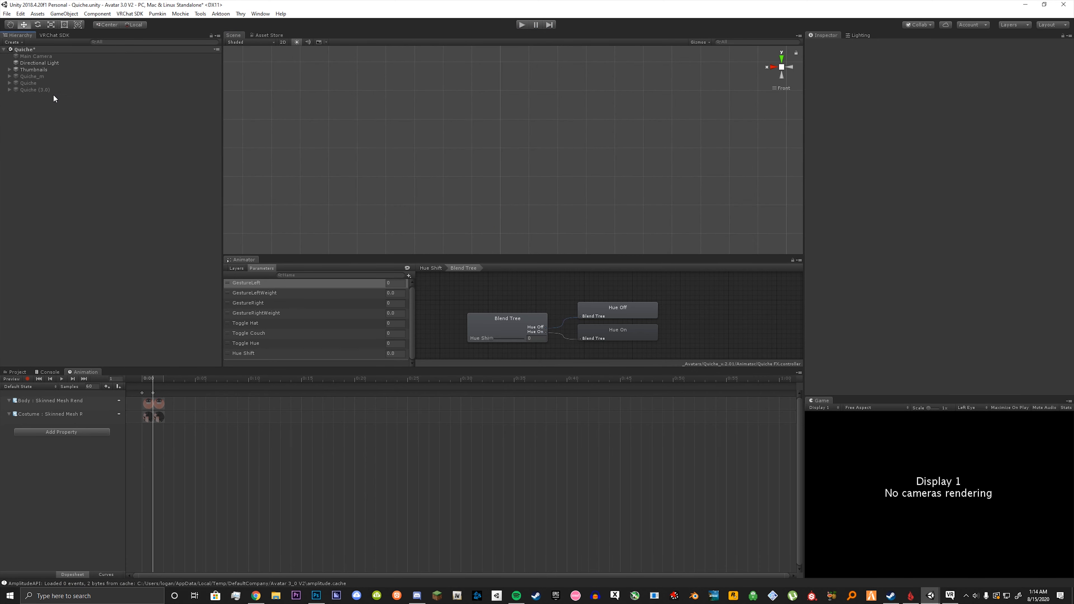
pyautogui.click(49, 89)
pyautogui.hotkey('alt', 'shift', 'a')
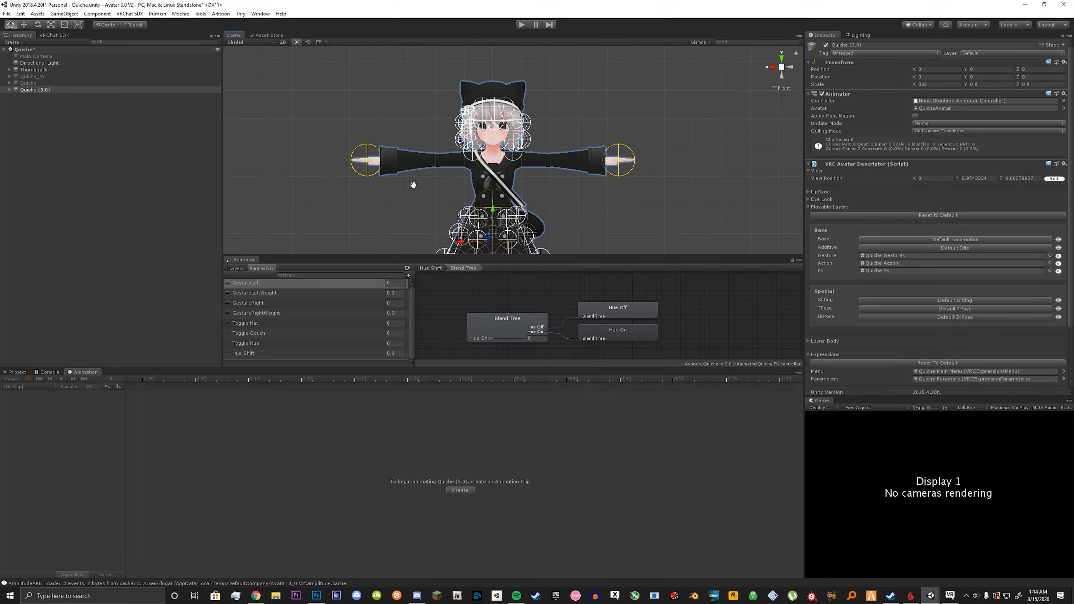
pyautogui.moveTo(413, 185); pyautogui.dragTo(413, 146, button='middle')
# In the Color Menu asset, add a control named Toggle Hue with type Toggle and parameter Toggle Hue, Int
pyautogui.click(16, 372)
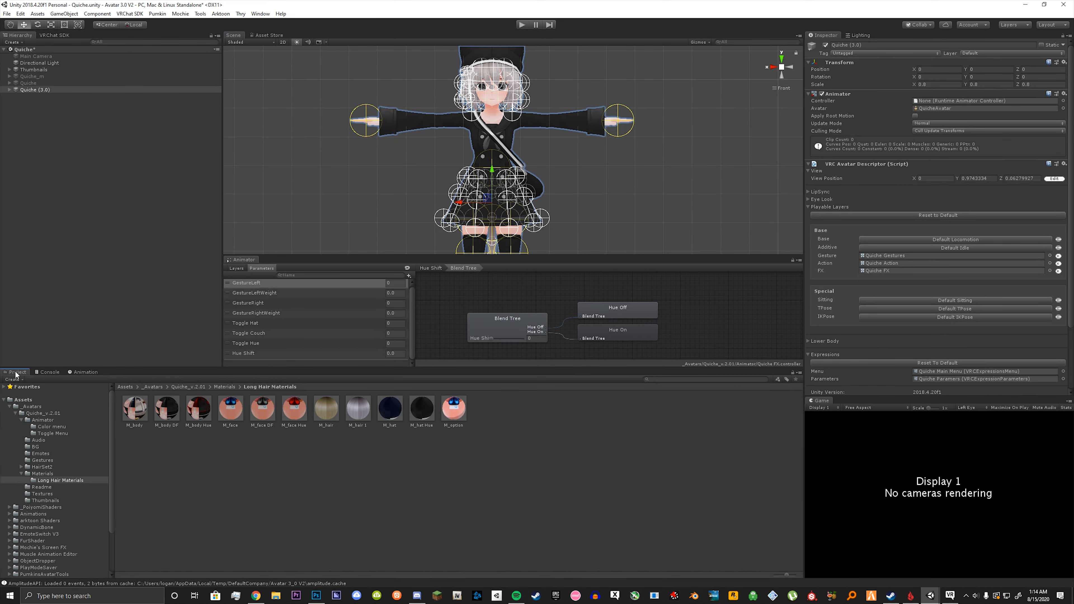
pyautogui.click(51, 427)
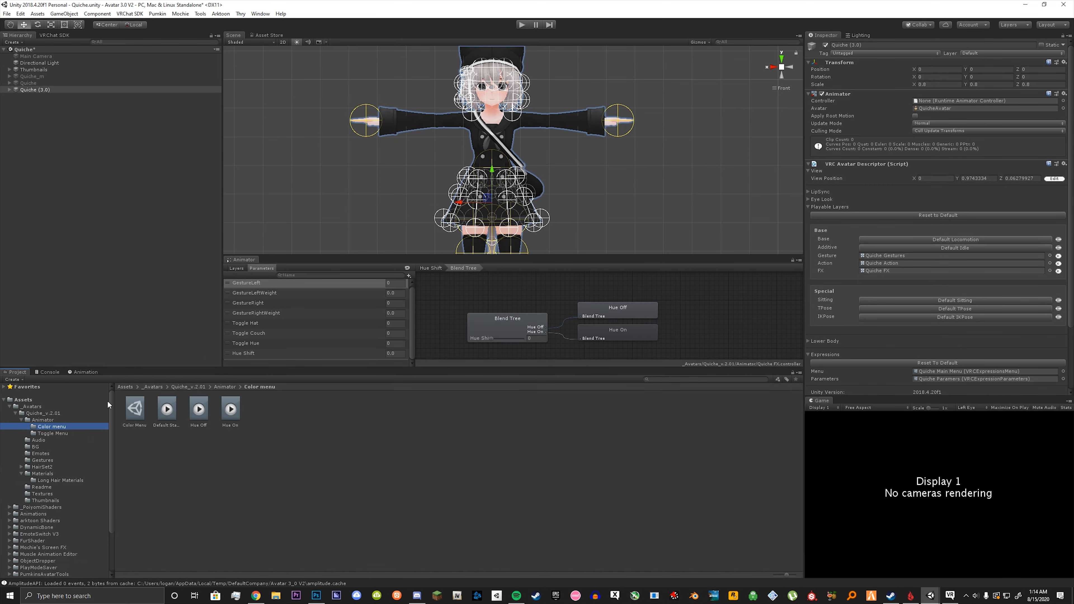
pyautogui.click(135, 410)
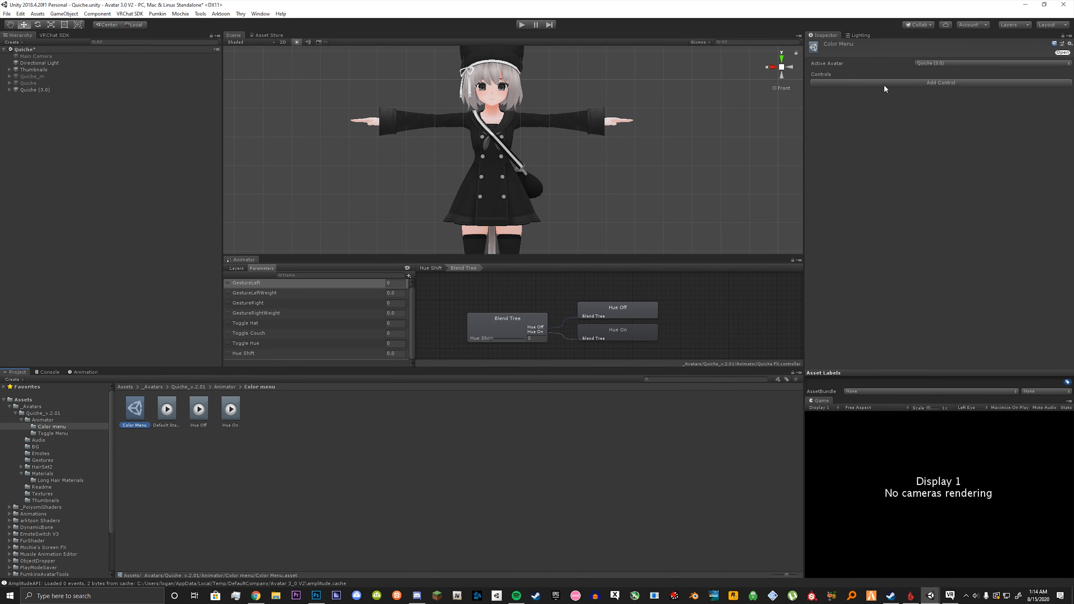
pyautogui.click(875, 82)
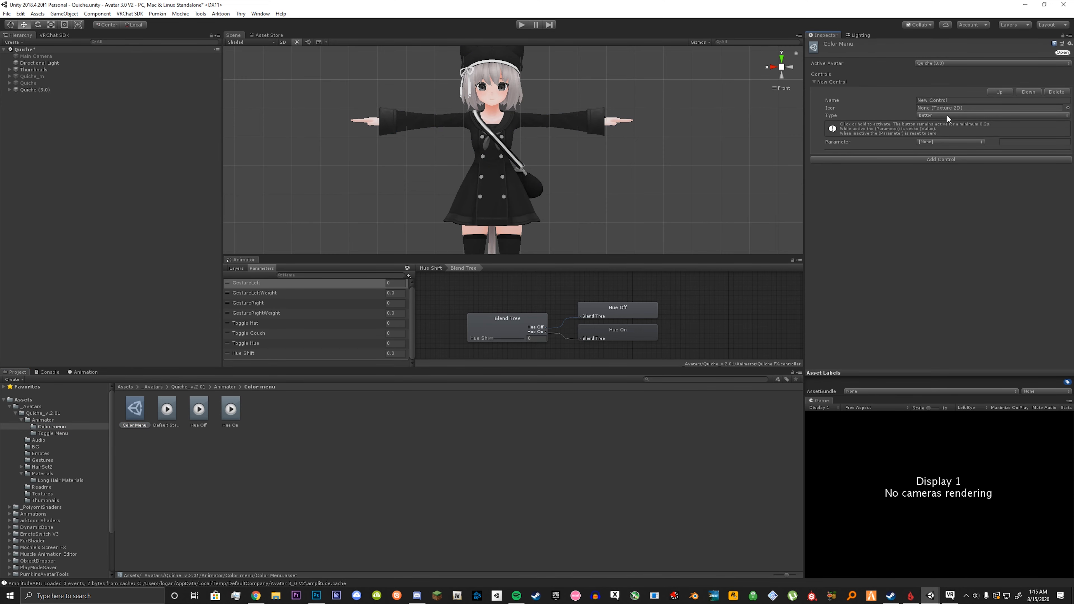
pyautogui.click(947, 100)
pyautogui.write('Toggle Hue')
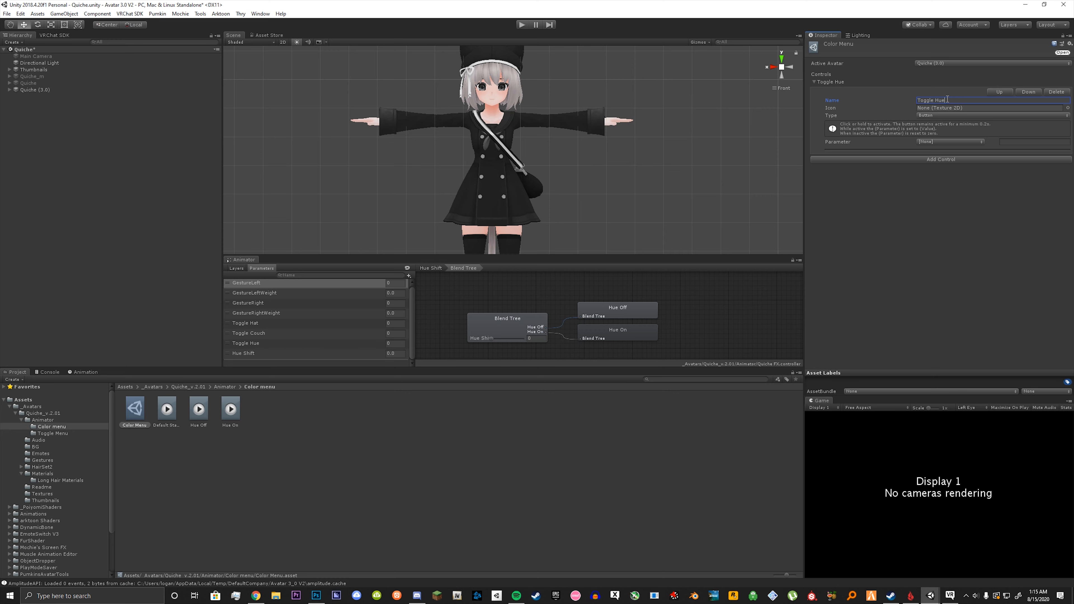
pyautogui.click(943, 115)
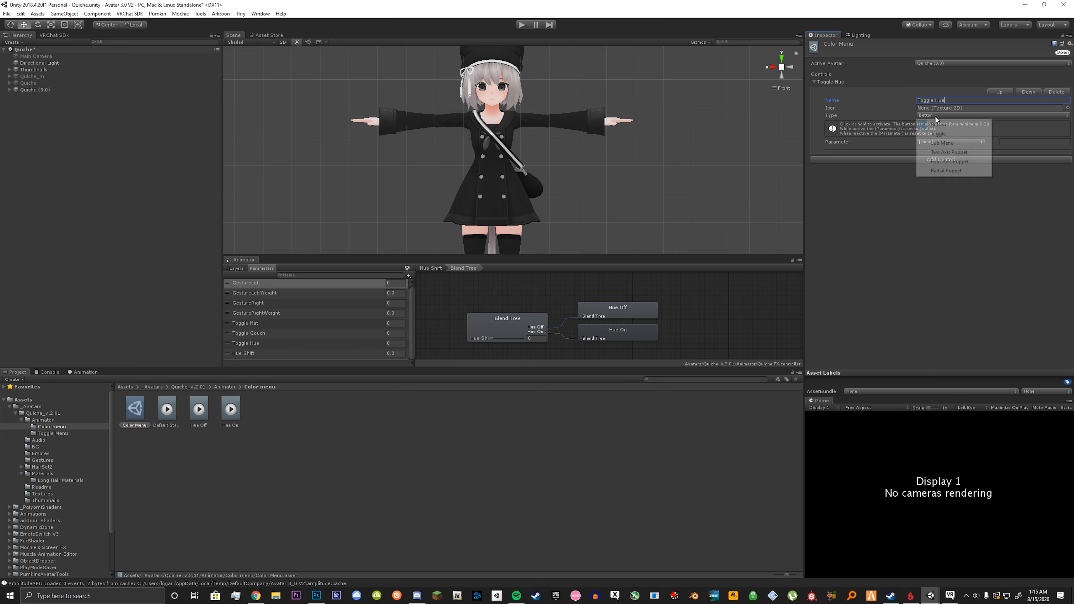
pyautogui.click(933, 126)
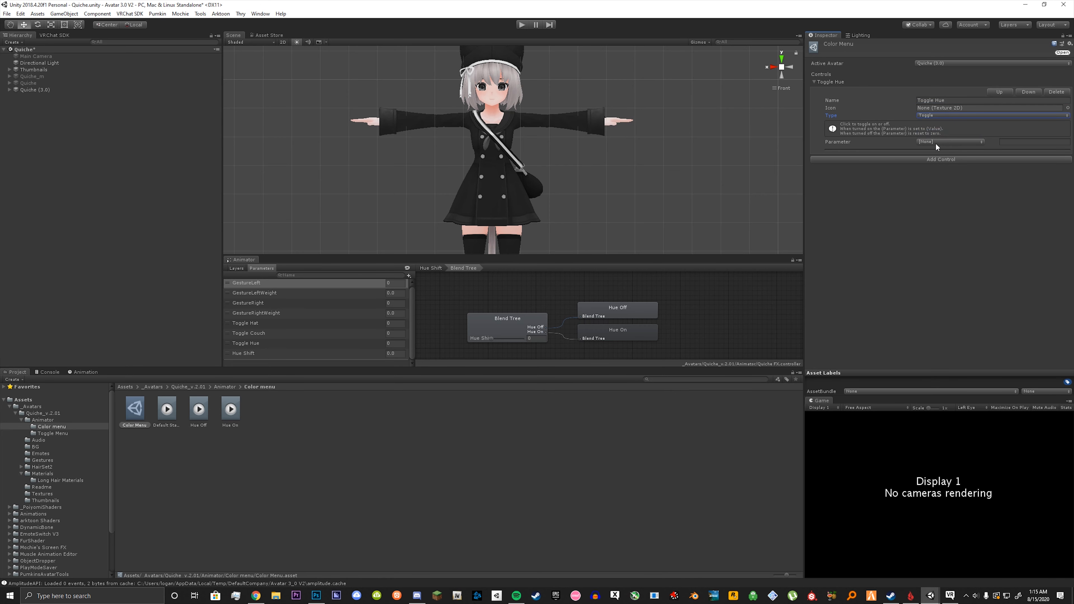
pyautogui.click(935, 142)
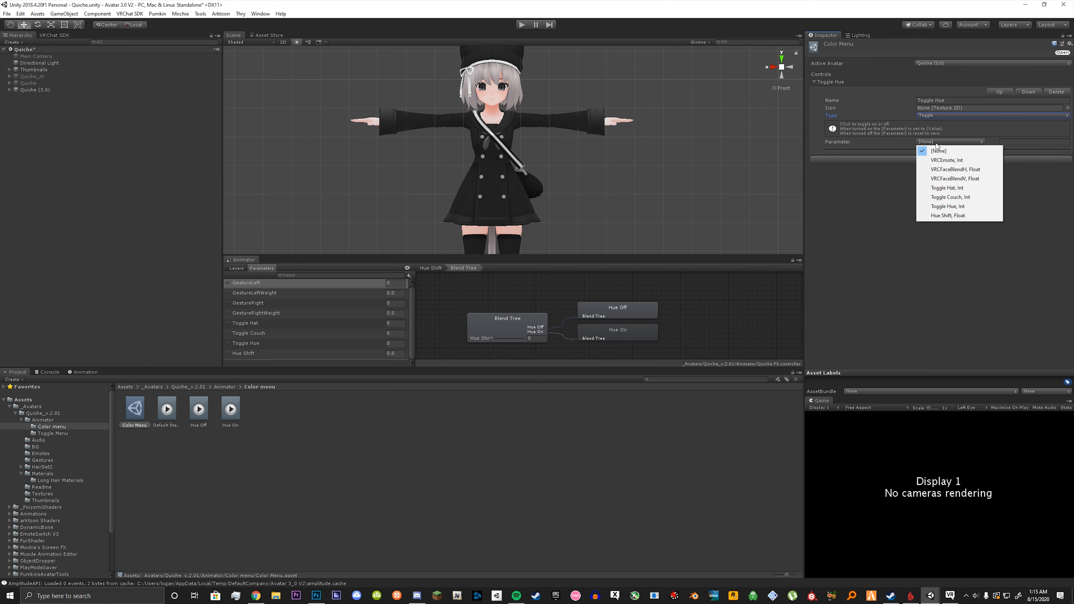
pyautogui.click(941, 206)
# Add a second control to the Color Menu asset, named Hue Shift with type Radial Puppet
pyautogui.click(936, 171)
pyautogui.click(942, 184)
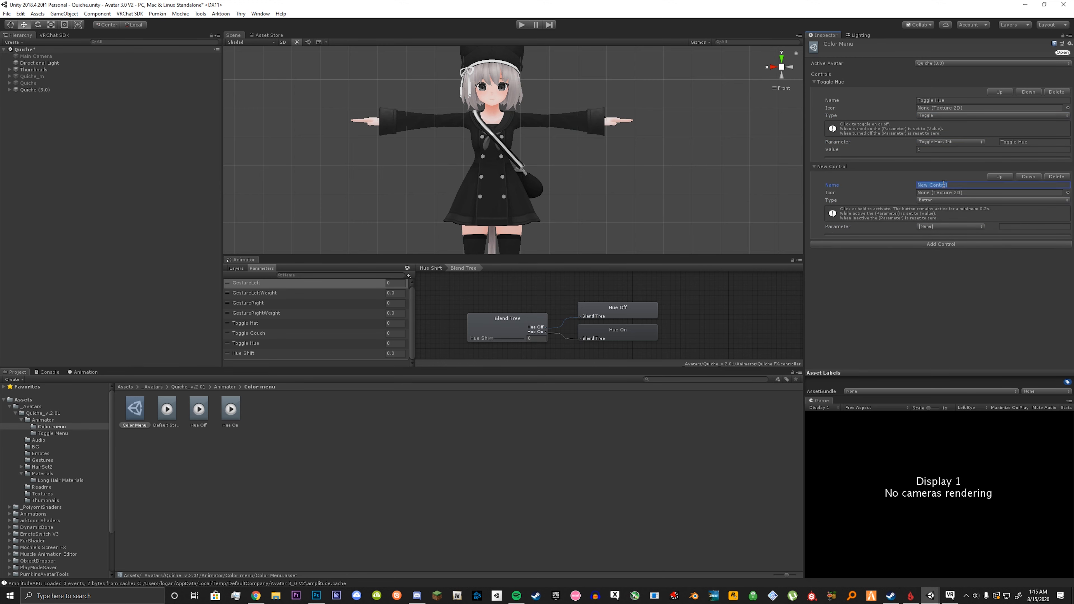
pyautogui.write('Hue Shift')
pyautogui.click(929, 200)
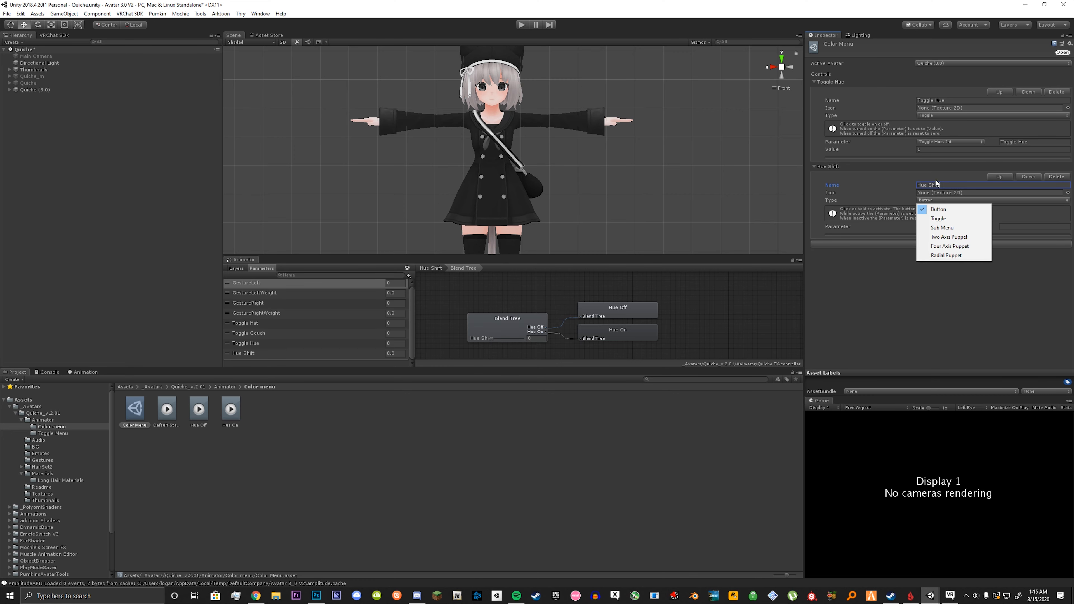
pyautogui.click(941, 259)
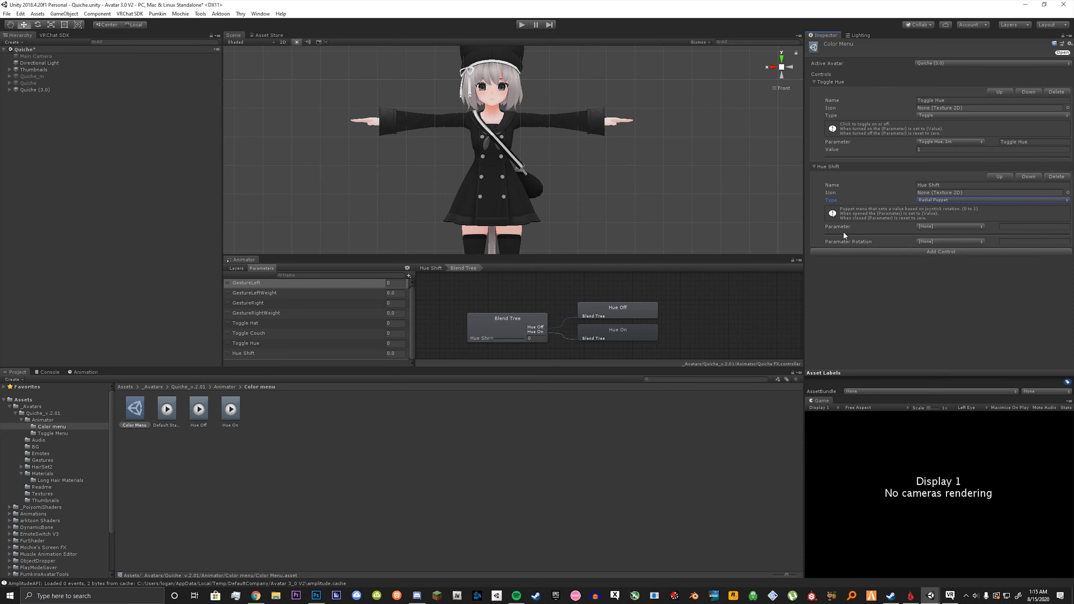
# Set the Hue Shift control's Parameter Rotation to Hue Shift, Float and assign the Color - Icon texture as its icon
pyautogui.click(948, 224)
pyautogui.click(941, 234)
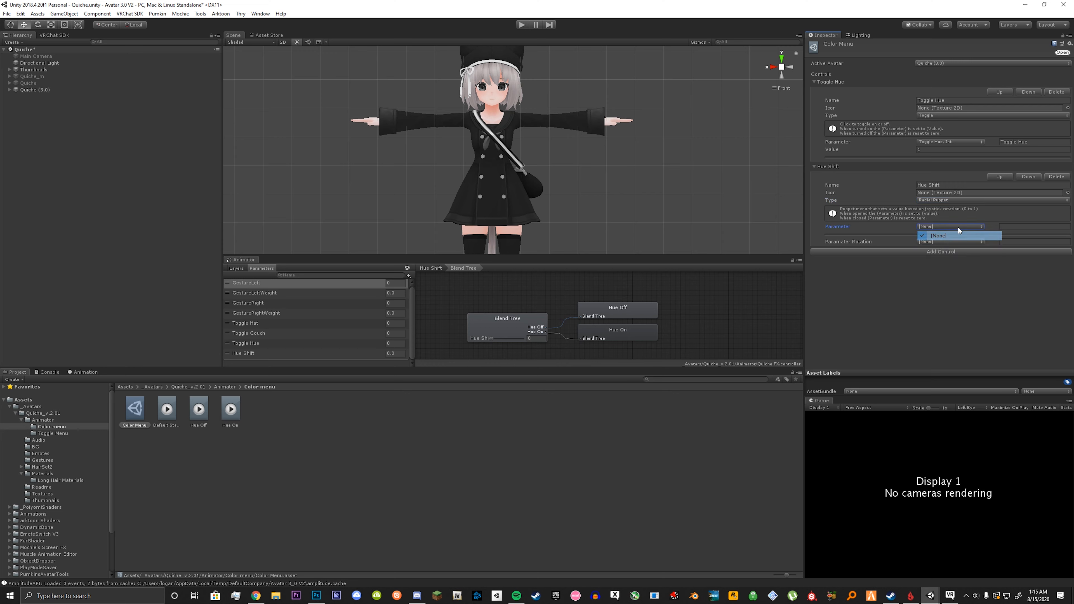
pyautogui.click(925, 241)
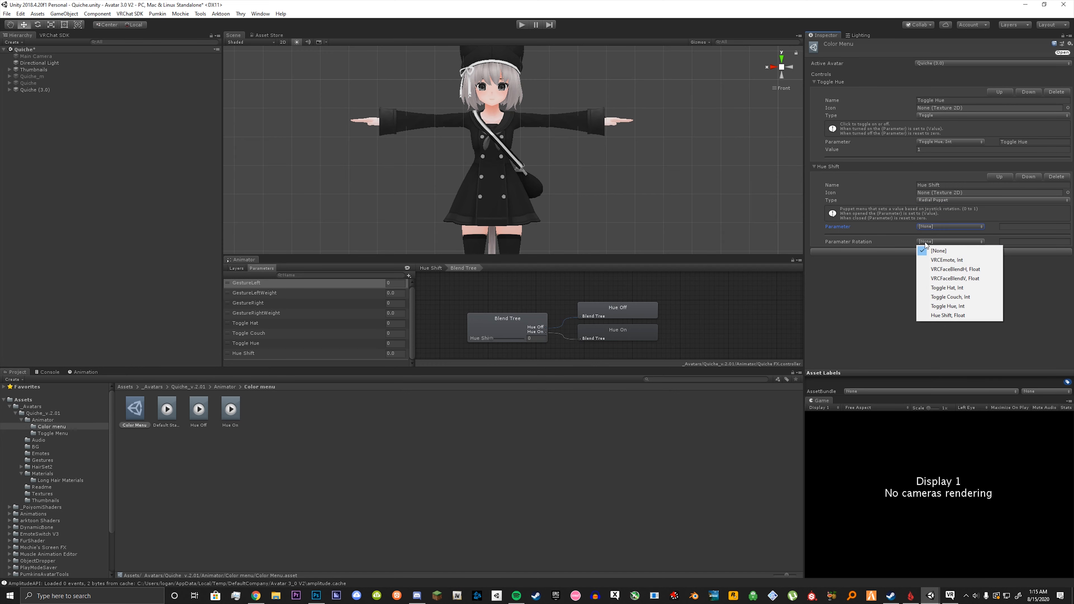
pyautogui.click(940, 315)
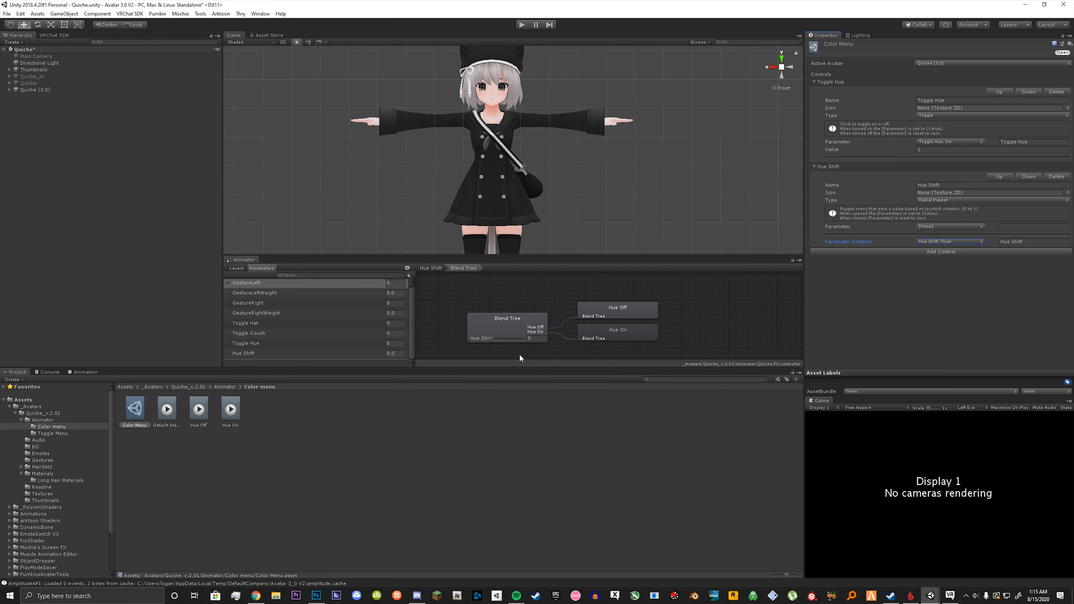
pyautogui.click(41, 494)
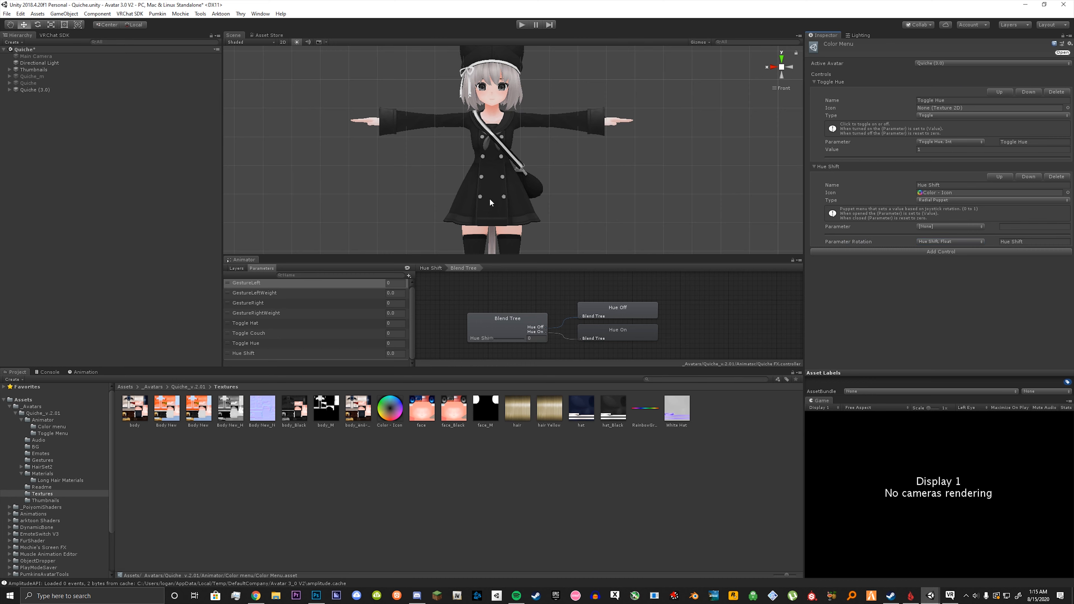
# Select the Quiche (3.0) avatar and build it for offline testing with the VRChat SDK's Build & Test
pyautogui.click(78, 91)
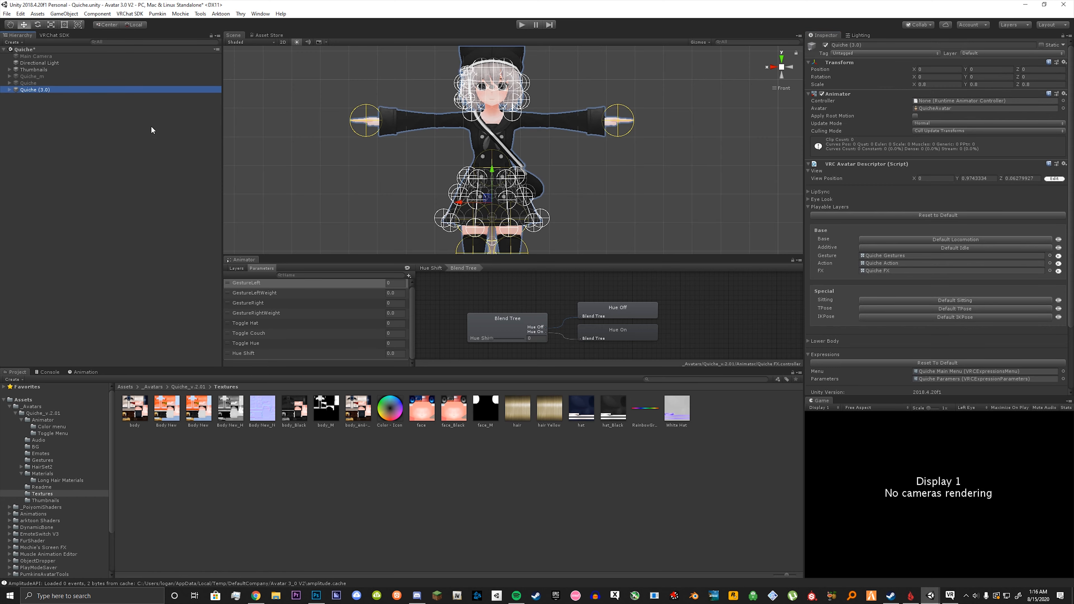
pyautogui.click(59, 35)
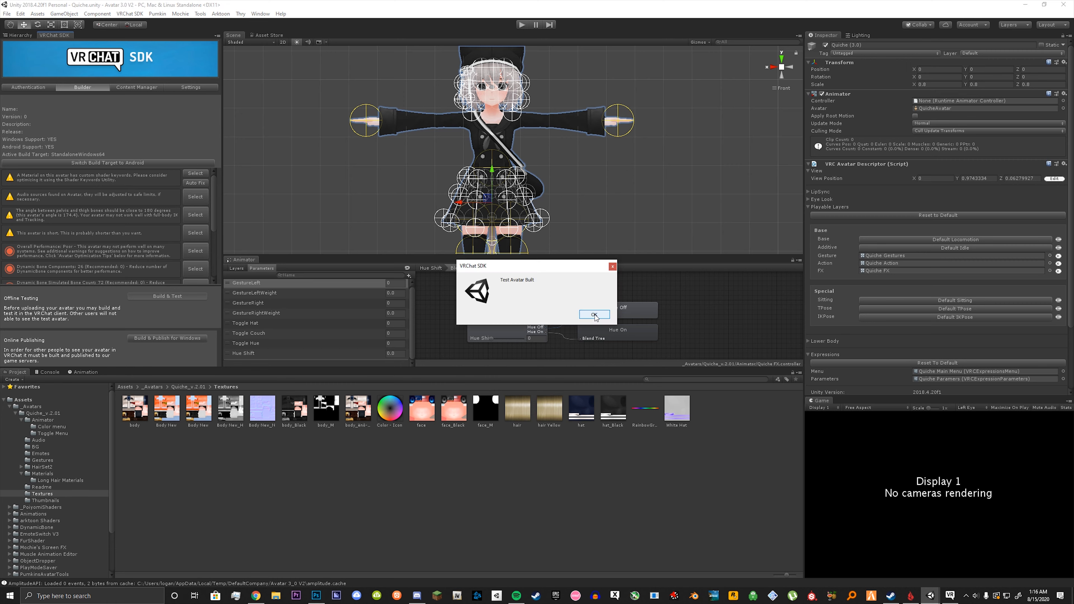
pyautogui.click(594, 315)
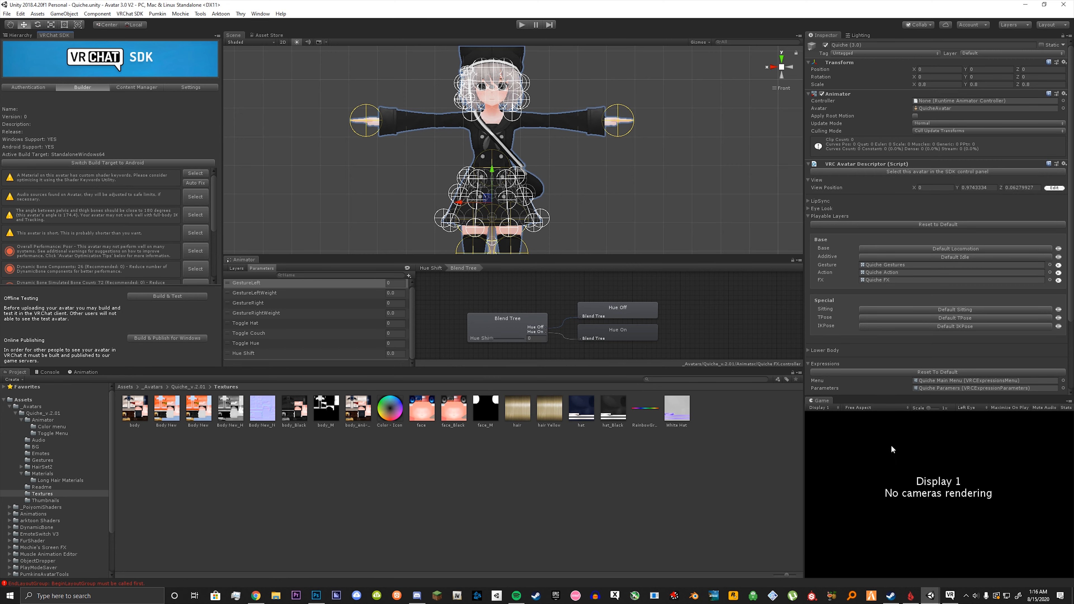
# Switch to VRChat and change into the SDK: Quiche (3.0) test avatar from the Other avatars
pyautogui.click(951, 595)
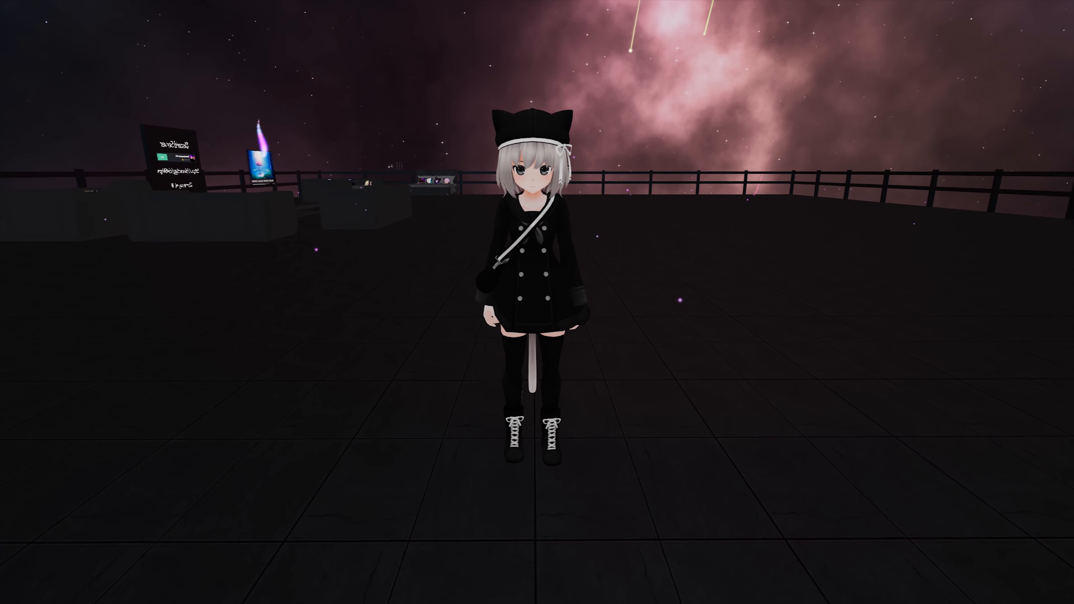
pyautogui.press('Escape')
pyautogui.click(536, 304)
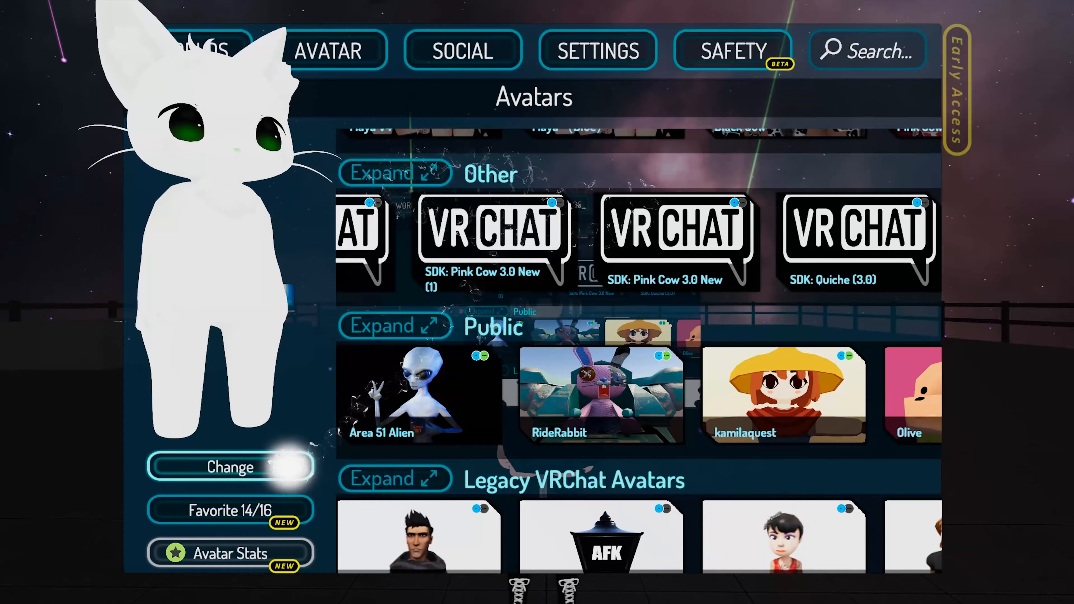
pyautogui.click(287, 465)
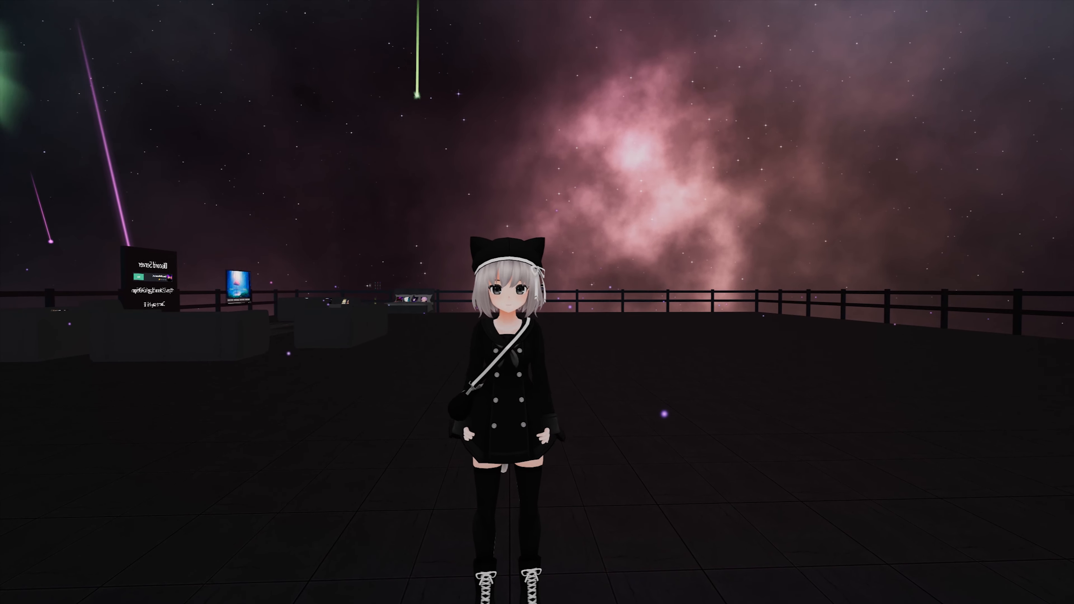
pyautogui.press('s')
pyautogui.press('w')
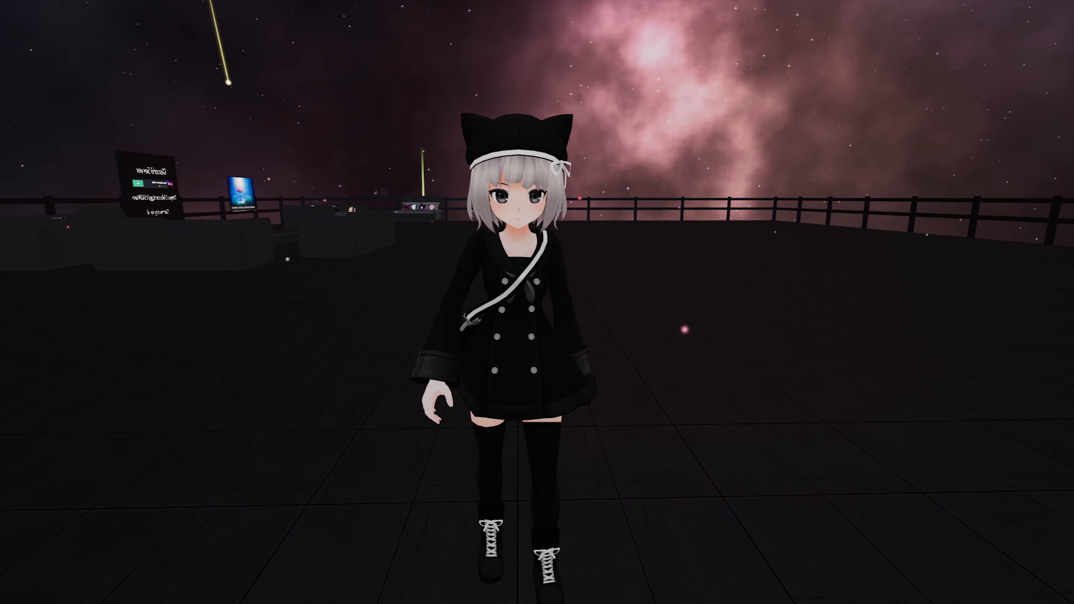
# Turn on Toggle Hue in the avatar's Color menu expressions and examine the avatar's colors up close
pyautogui.press('r')
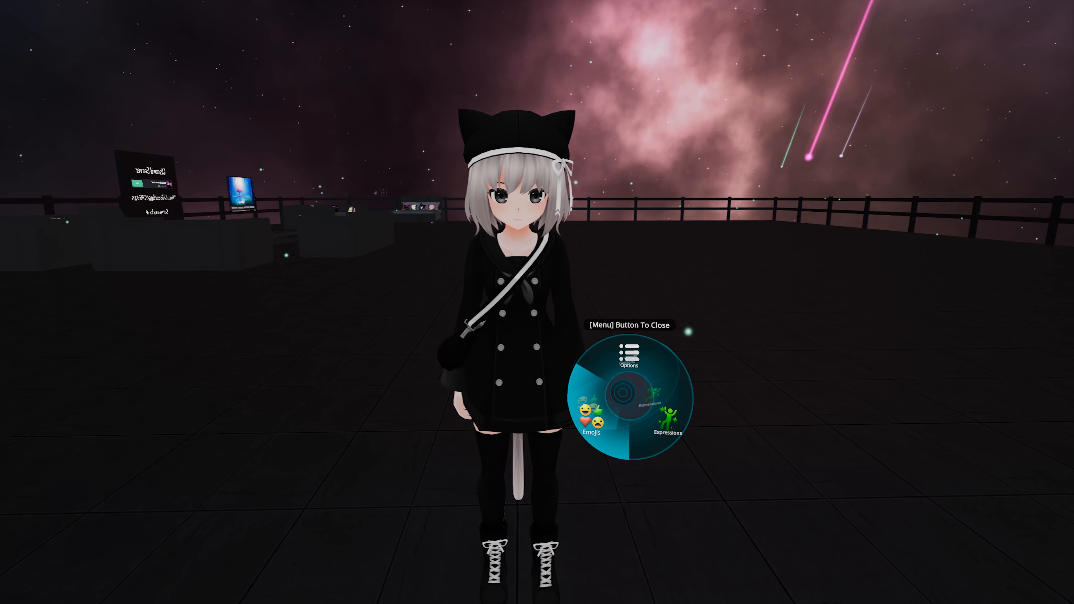
pyautogui.click(648, 405)
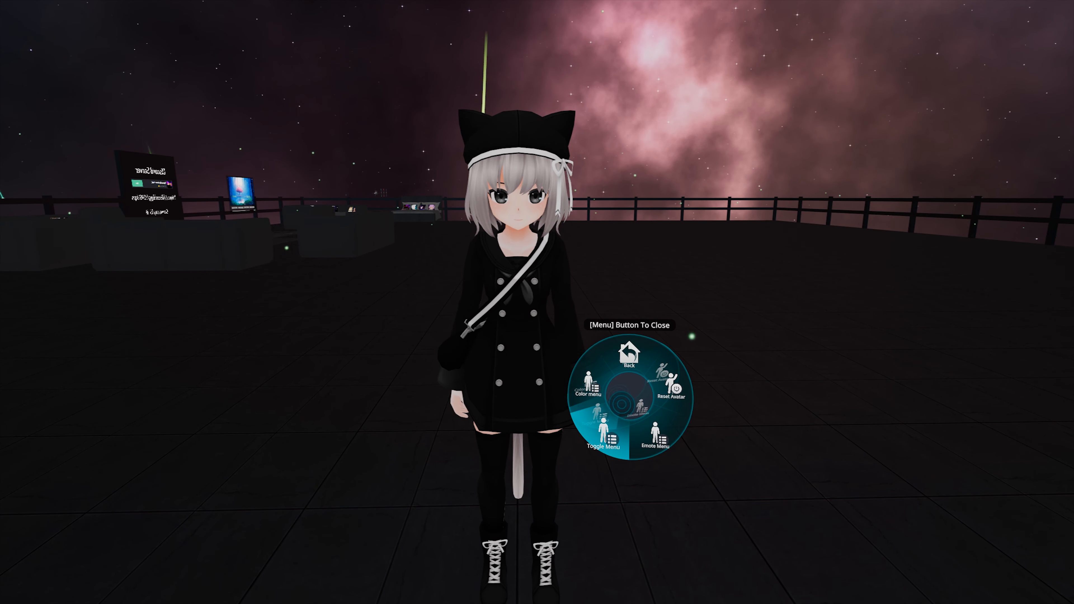
pyautogui.press('r')
pyautogui.press('r')
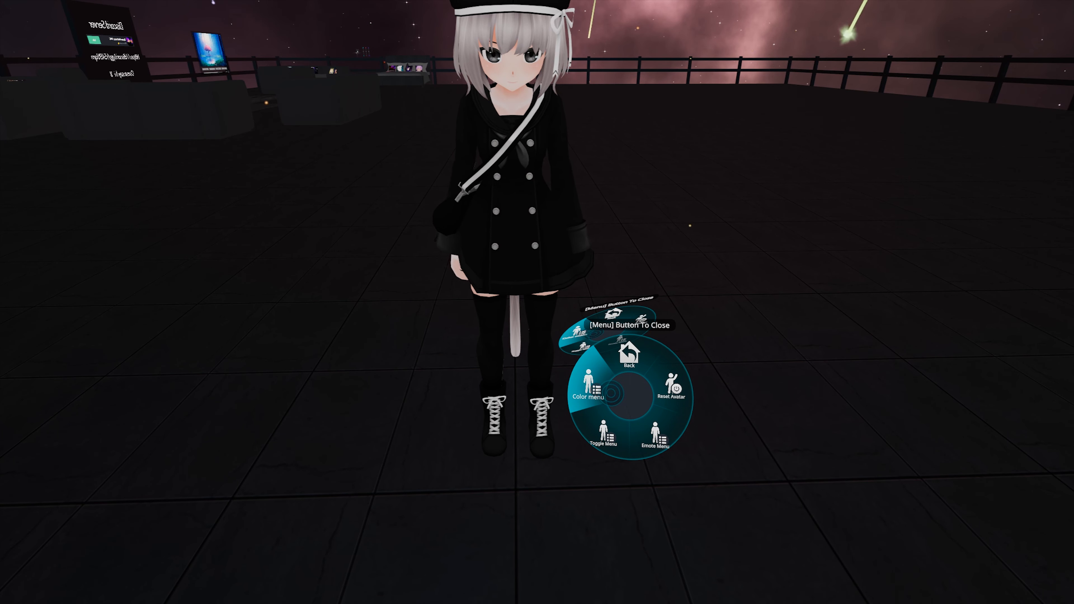
pyautogui.click(610, 392)
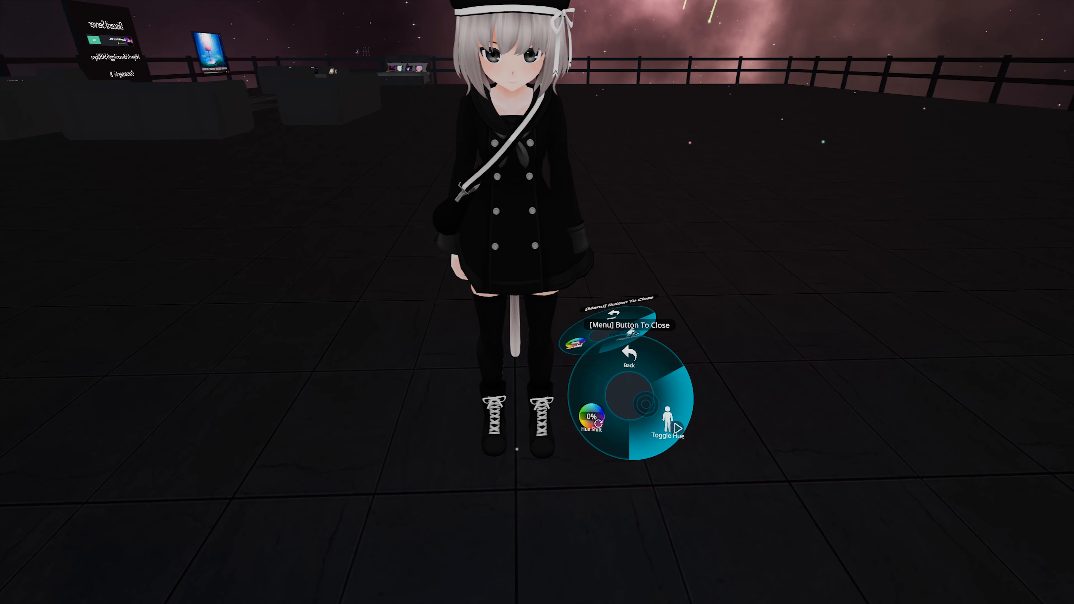
pyautogui.press('r')
pyautogui.press('w')
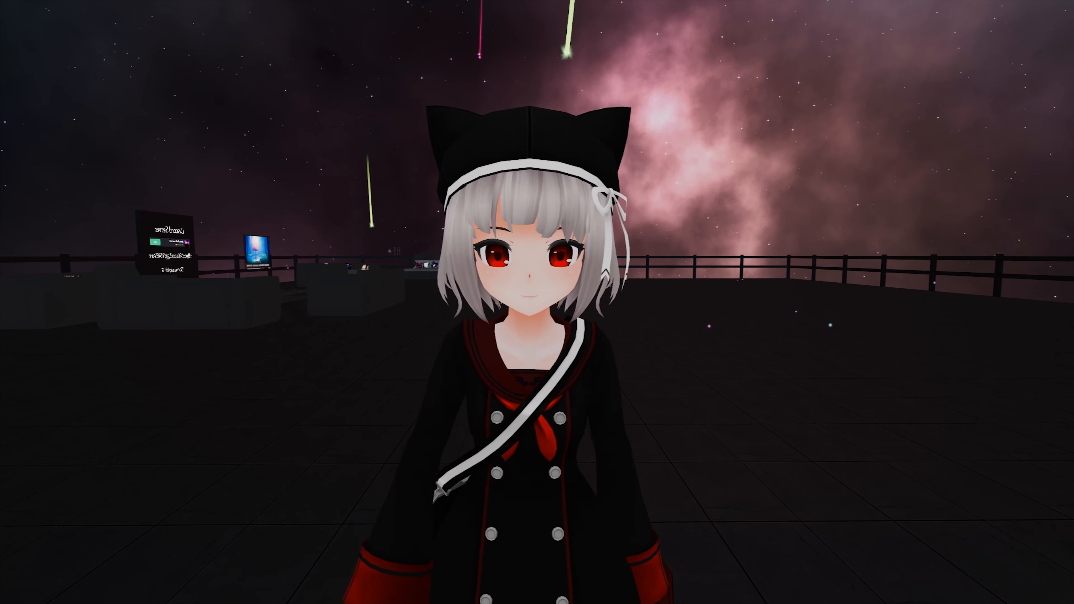
# Test the Hue Shift radial by setting it to 81%, and examine the recolored avatar while moving around
pyautogui.press('r')
pyautogui.click(614, 404)
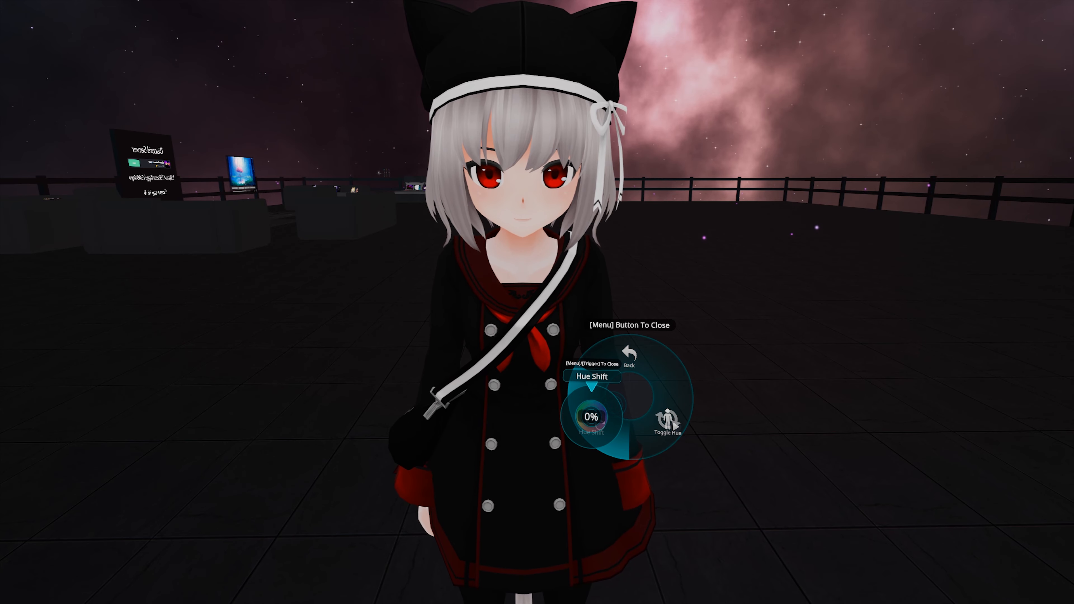
pyautogui.moveTo(596, 387); pyautogui.dragTo(564, 431)
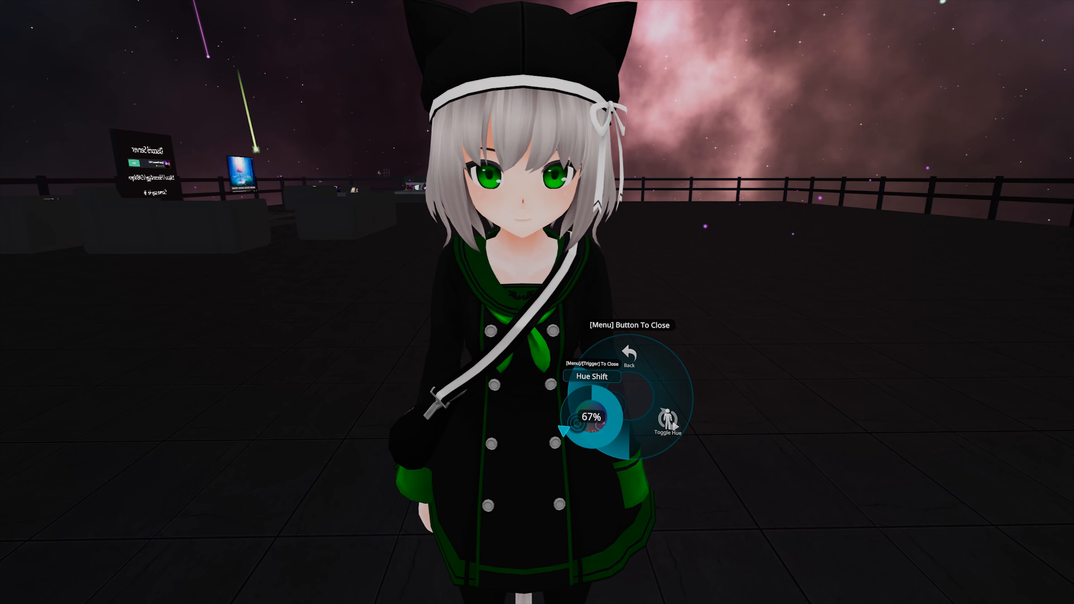
pyautogui.click(577, 411)
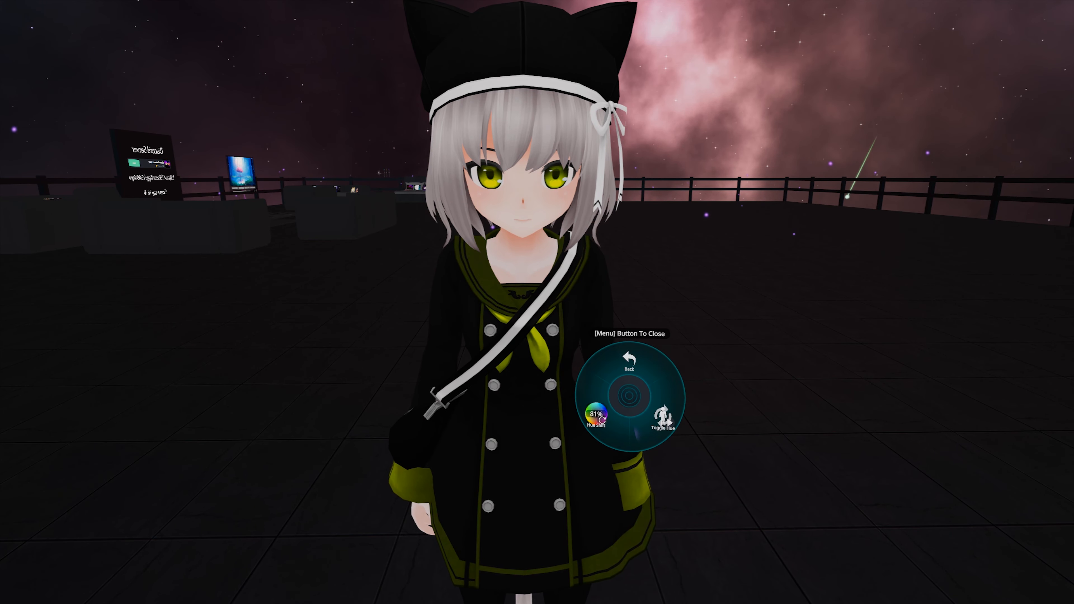
pyautogui.press('r')
pyautogui.press('s')
pyautogui.press('w')
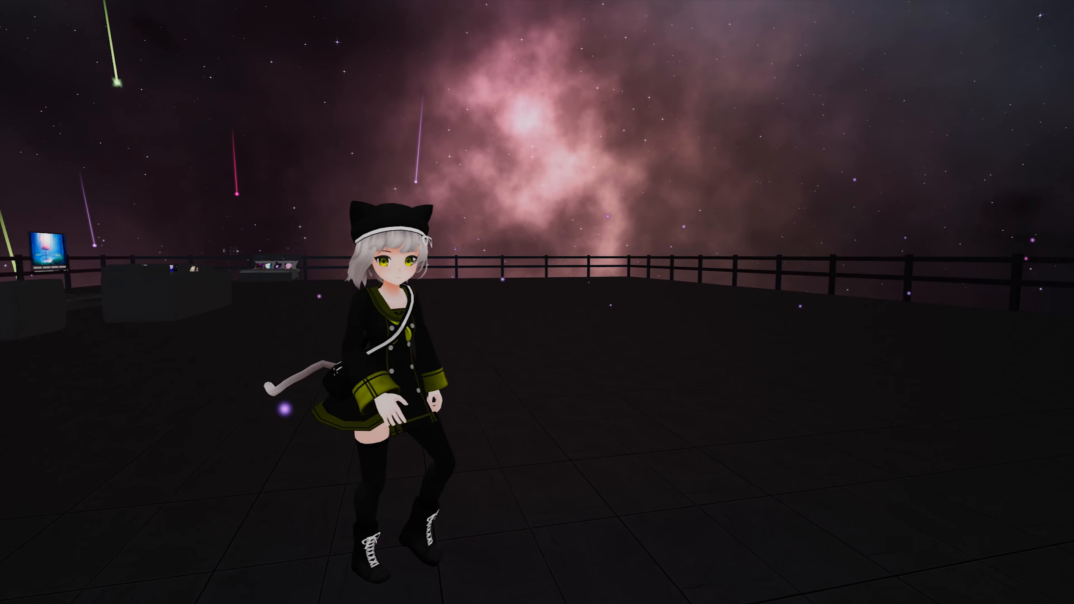
pyautogui.press('w')
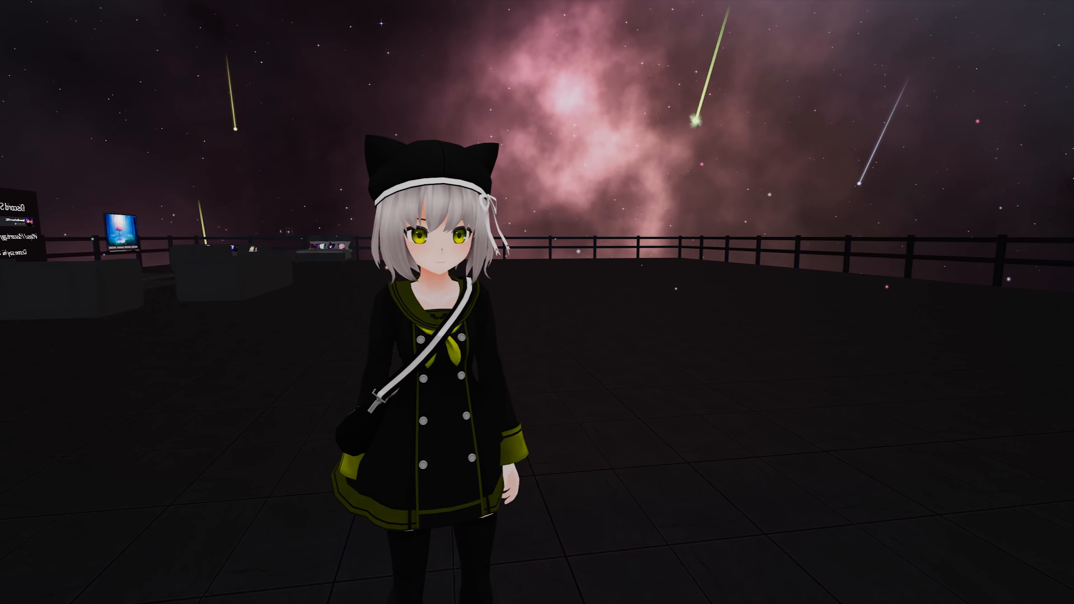
pyautogui.press('s')
# Set the Hue Shift radial to 30%, turn Toggle Hue off, and examine the avatar while moving around
pyautogui.press('r')
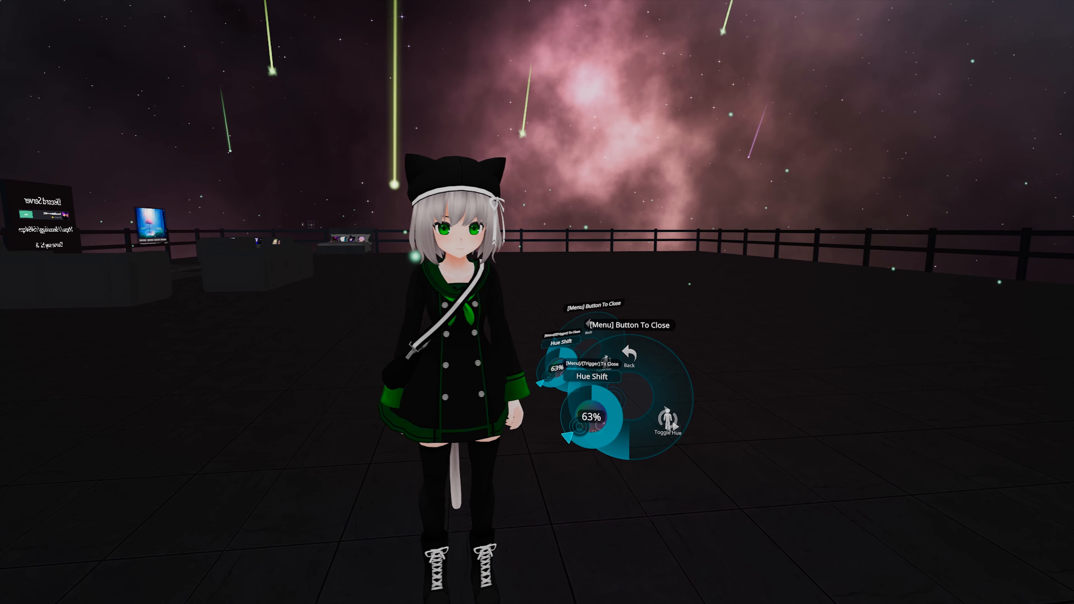
pyautogui.click(606, 421)
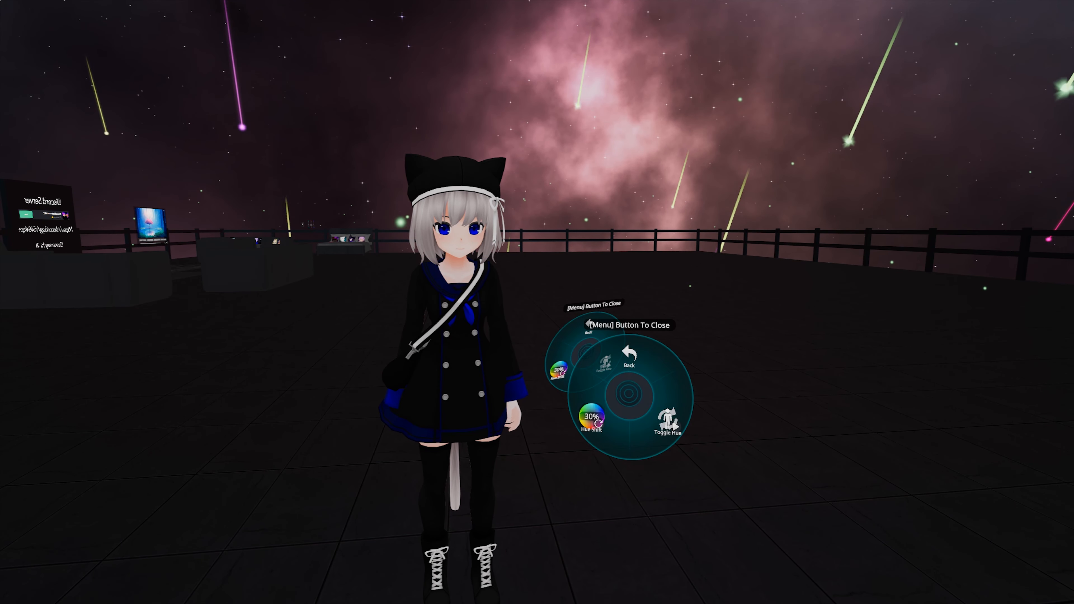
pyautogui.click(645, 405)
pyautogui.press('r')
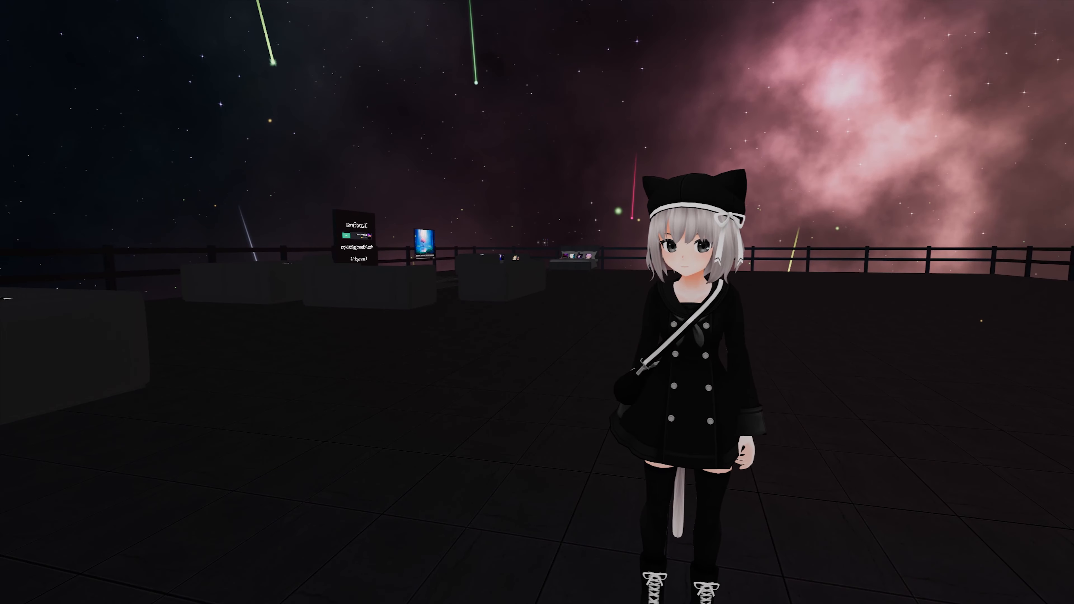
pyautogui.press('s')
pyautogui.press('d')
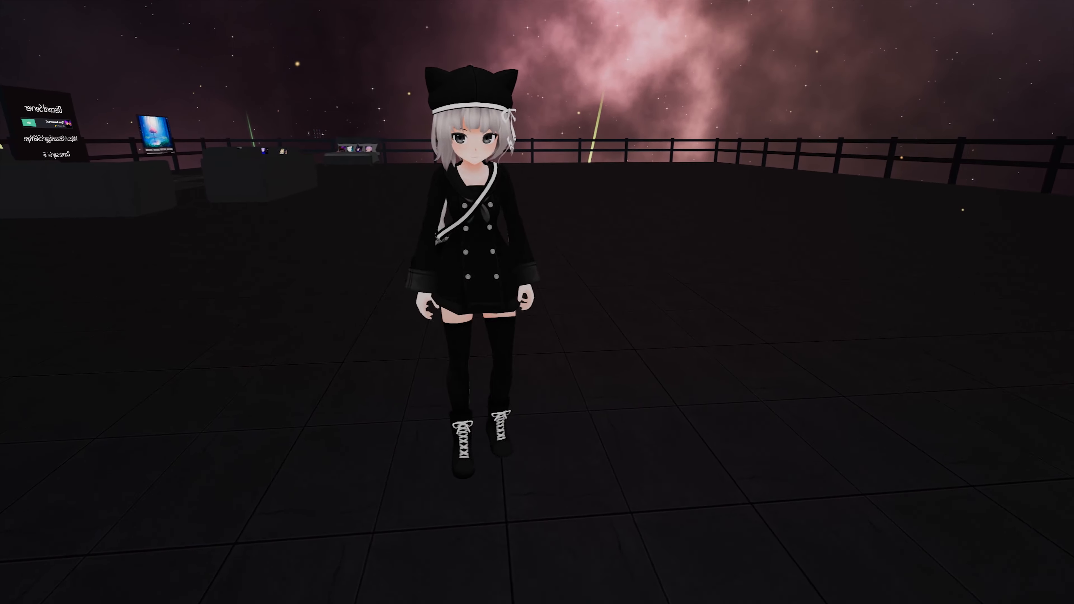
pyautogui.press('w')
pyautogui.press('w')
pyautogui.press('s')
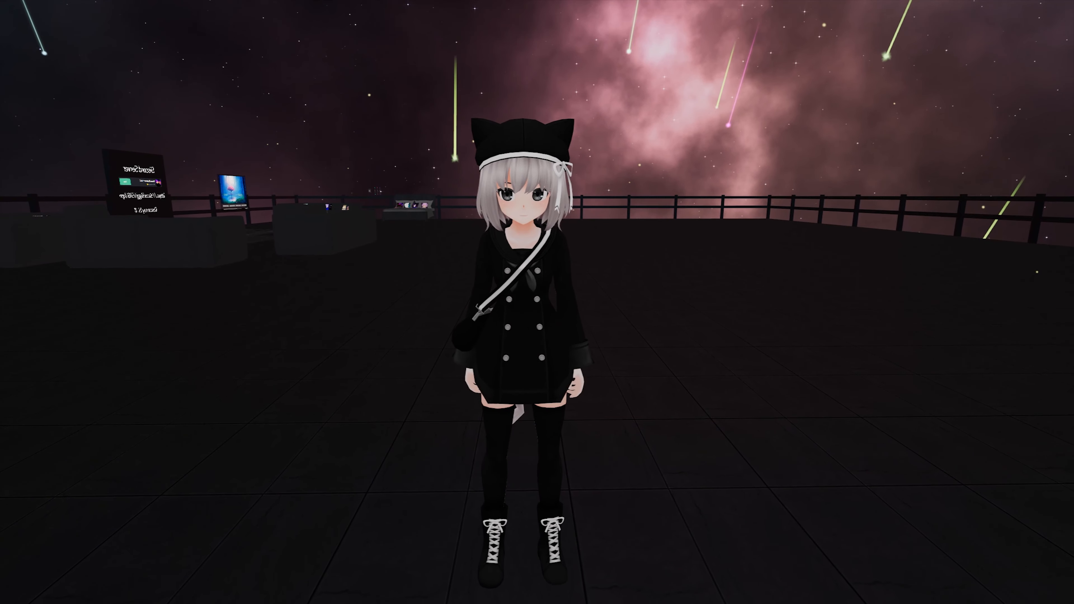